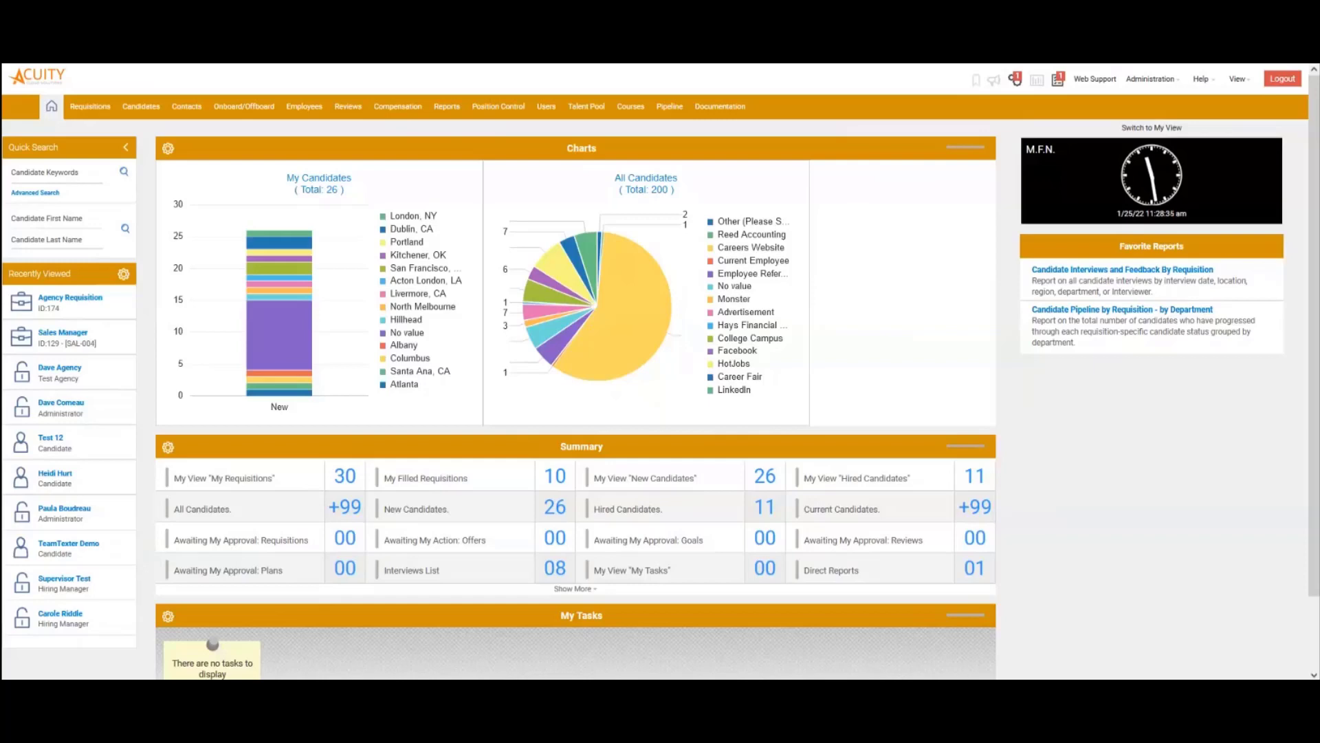
# Open the Administration menu from the home dashboard's top bar
pyautogui.click(1150, 79)
# In Customize Recruit > List Views, edit and save the My View "My Requisitions" Agency list view
pyautogui.click(1169, 172)
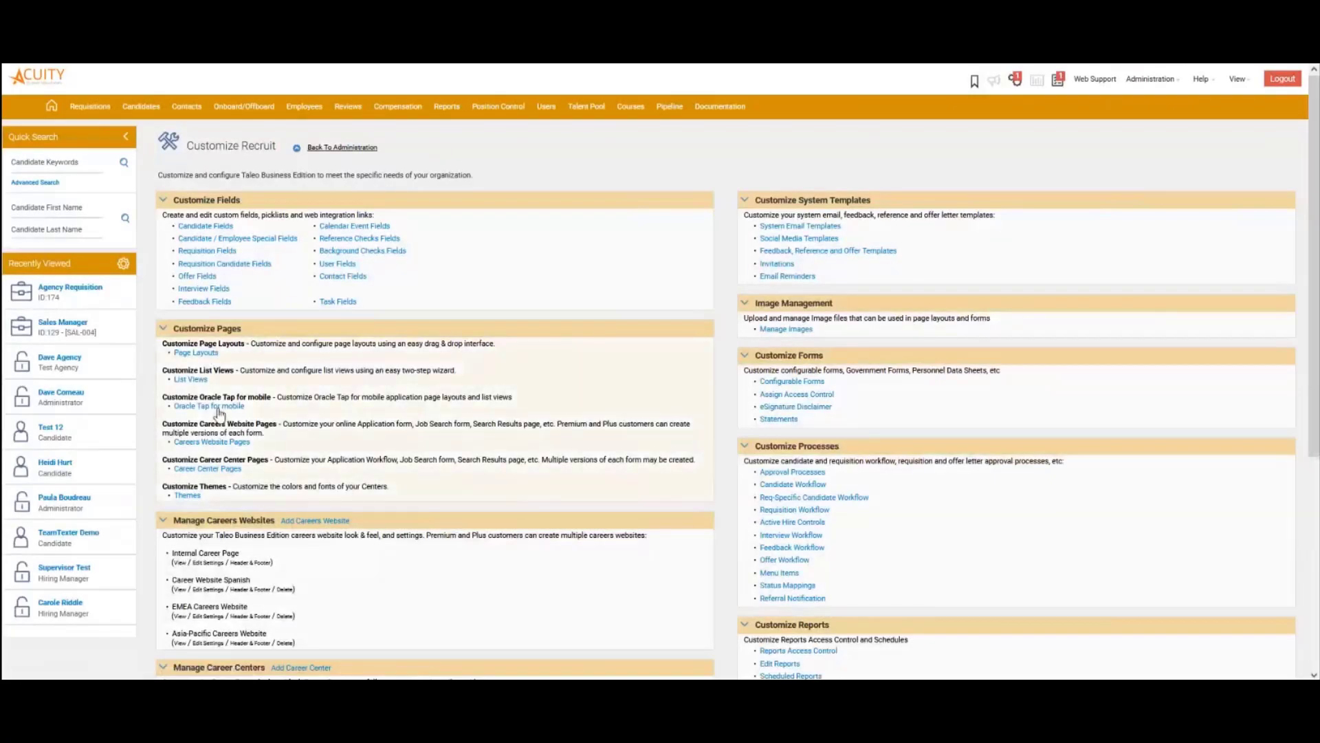
pyautogui.click(191, 380)
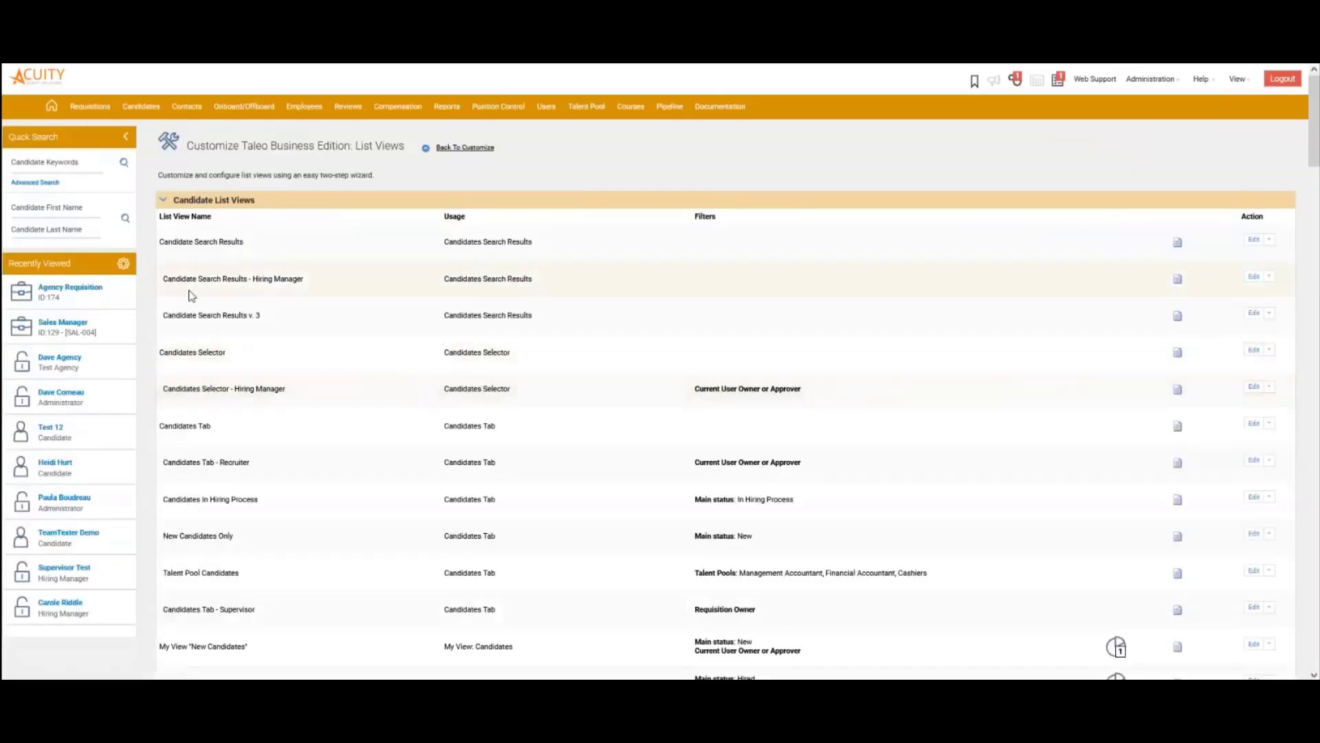
pyautogui.scroll(-10, 341, 382)
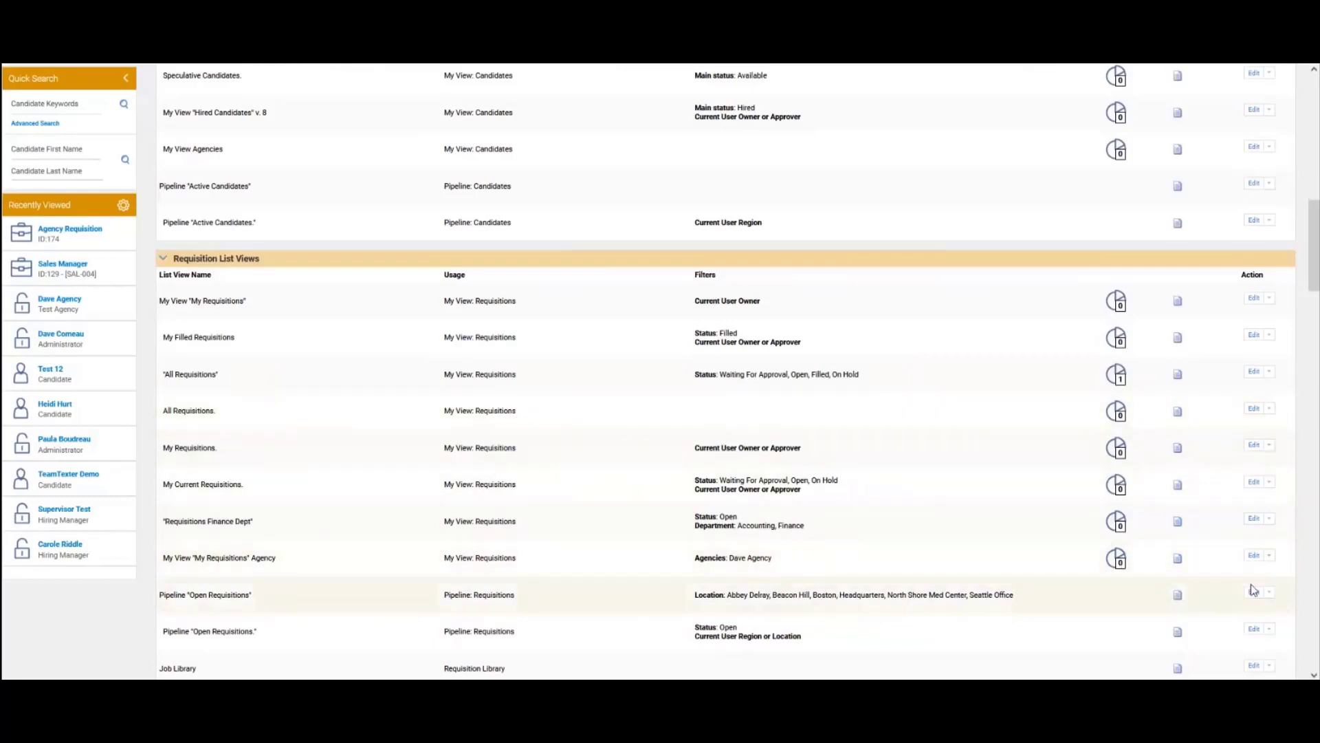
pyautogui.click(1256, 557)
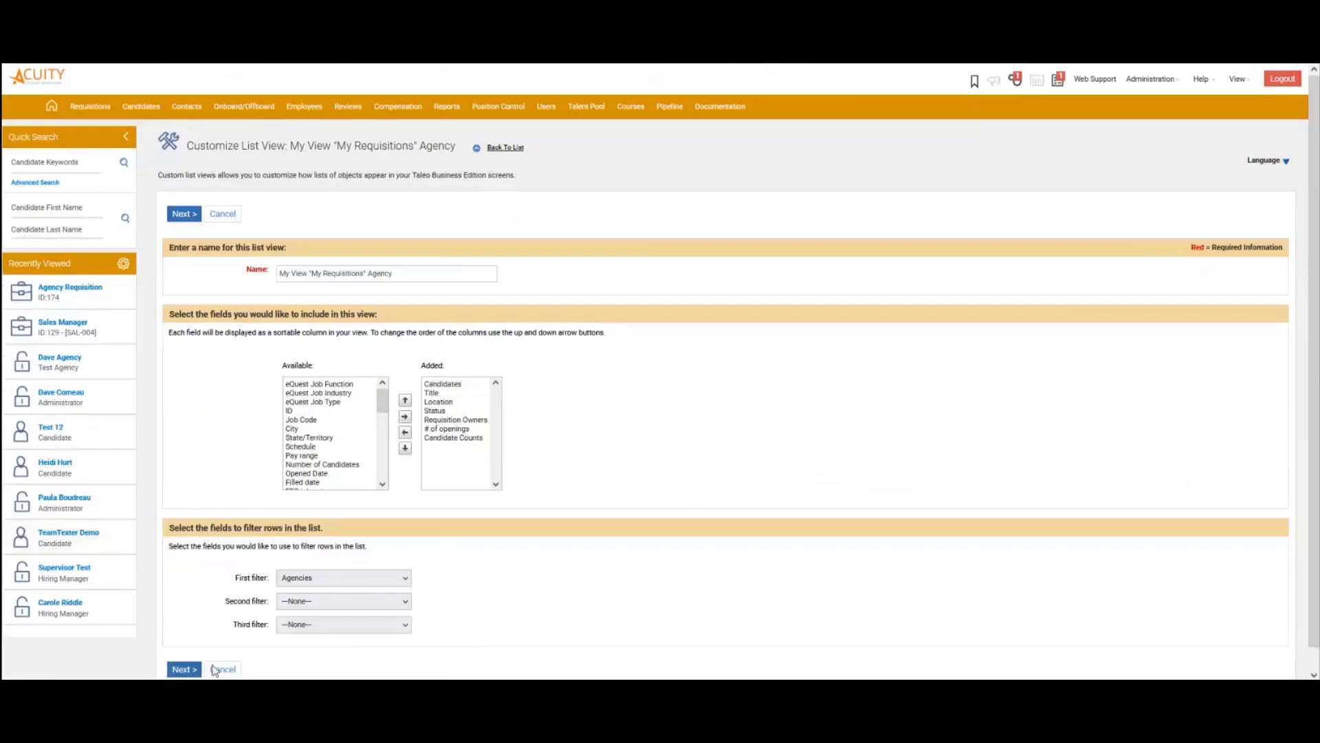
pyautogui.click(185, 667)
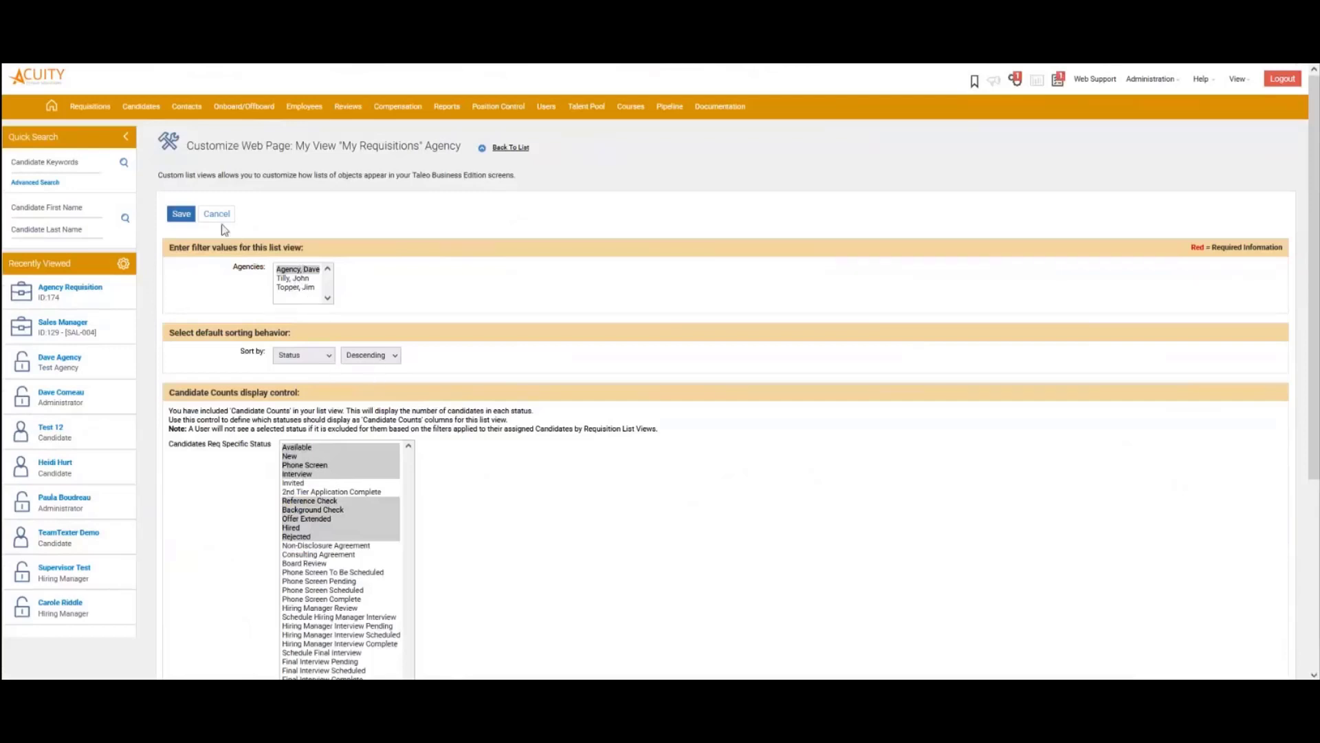
pyautogui.click(183, 216)
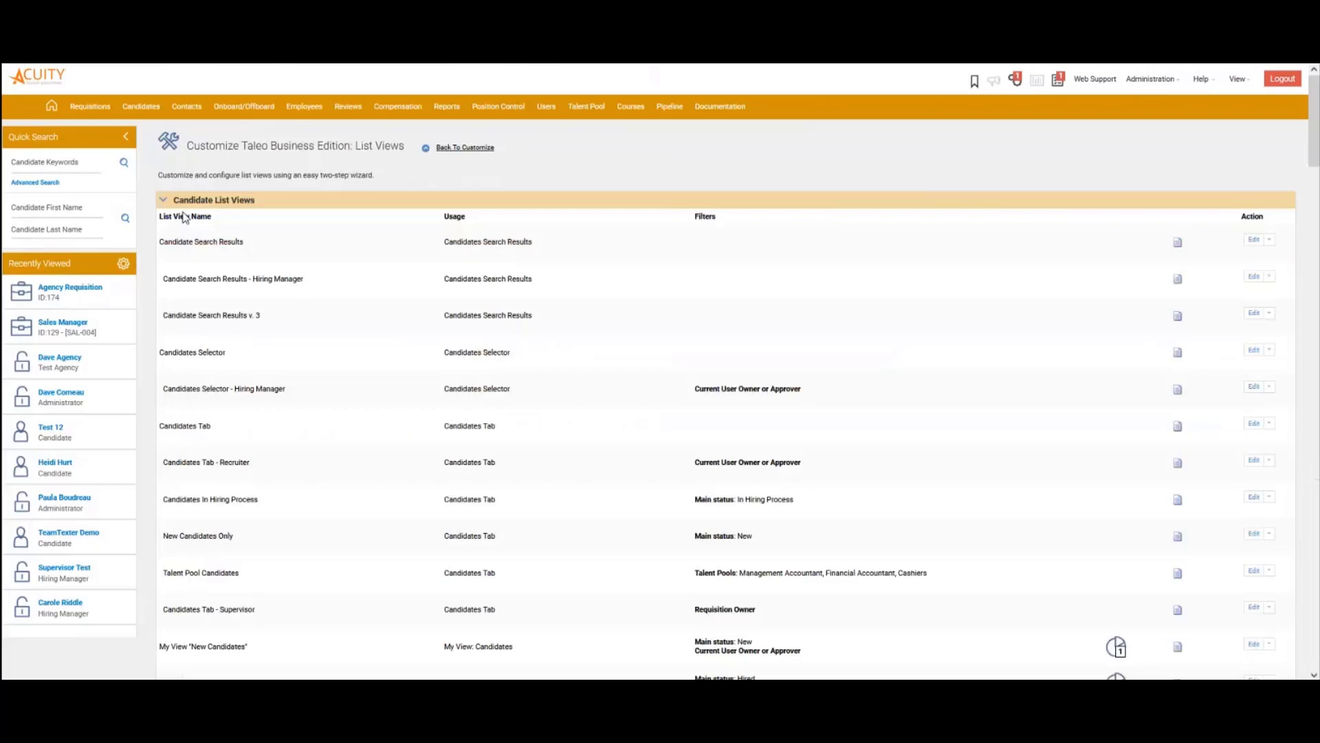
# From Page Layouts, open the Add/Edit Candidate Agency layout in the editor, accepting the warning
pyautogui.click(455, 148)
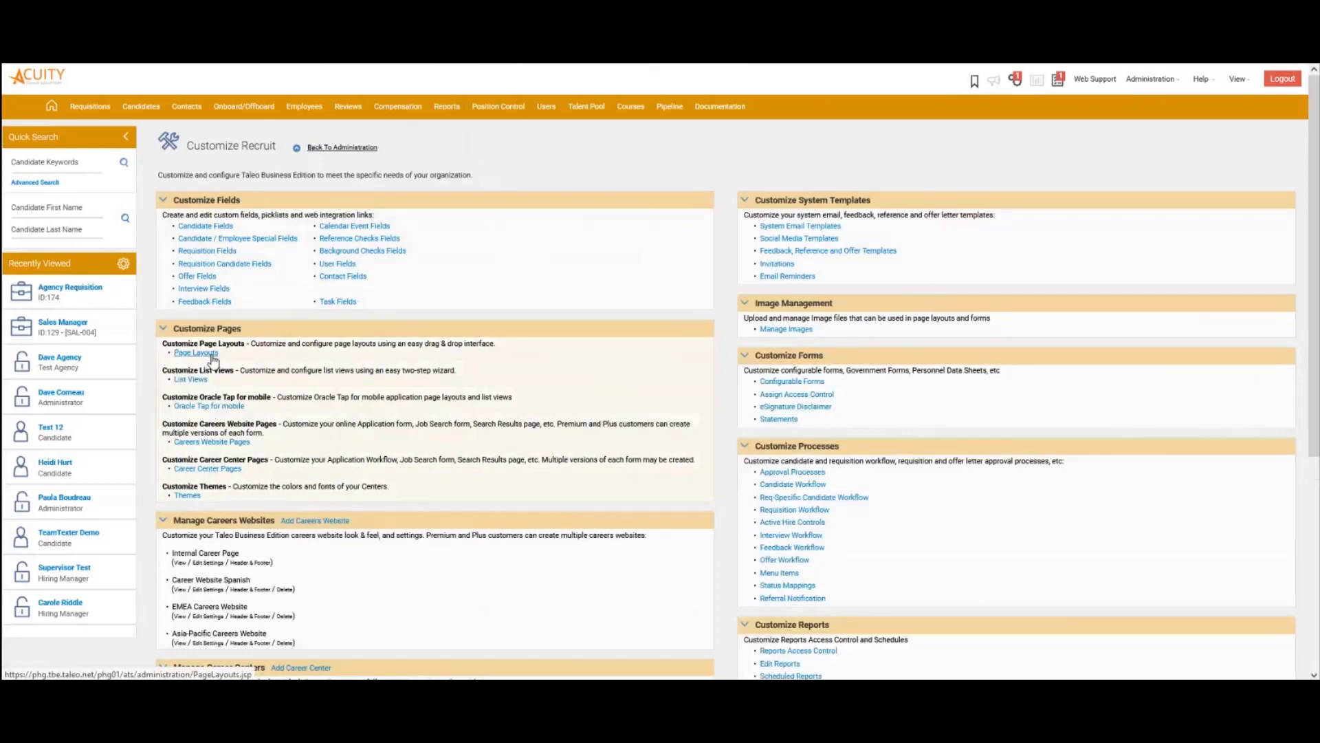
pyautogui.click(213, 356)
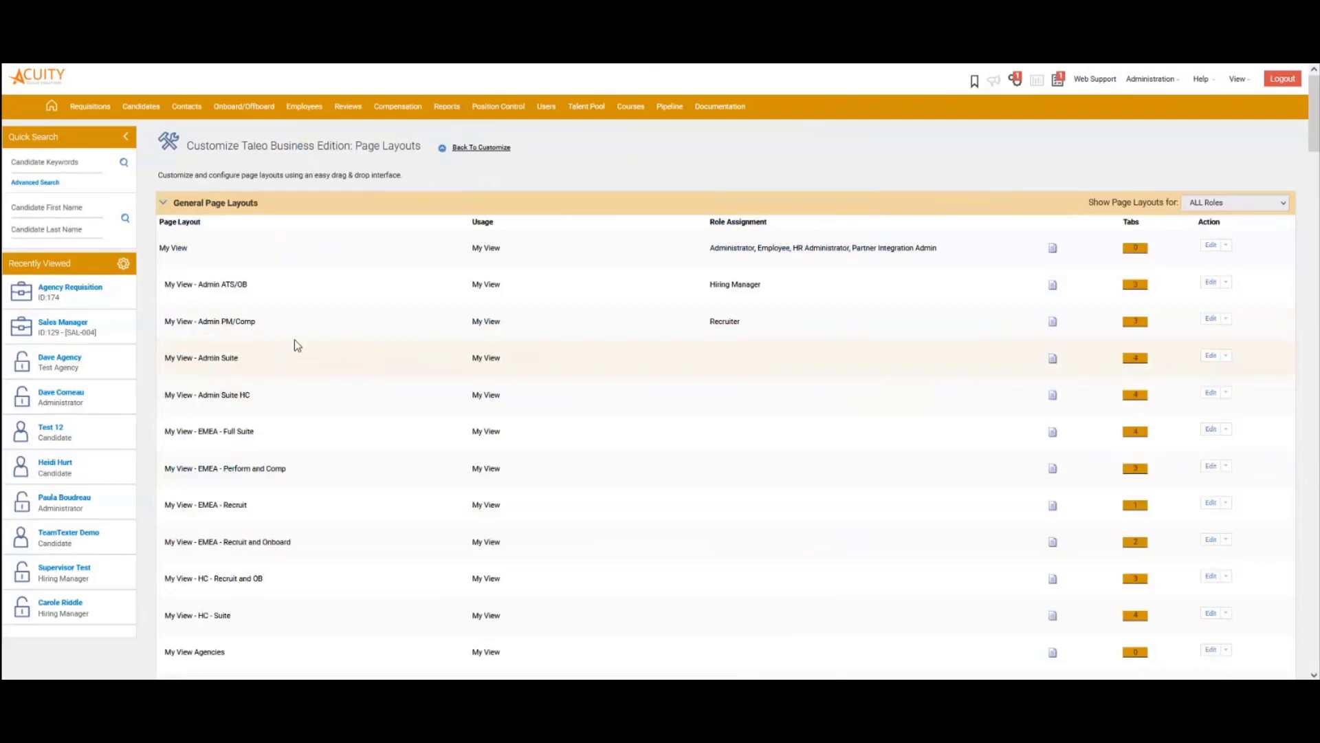
pyautogui.scroll(-9, 294, 339)
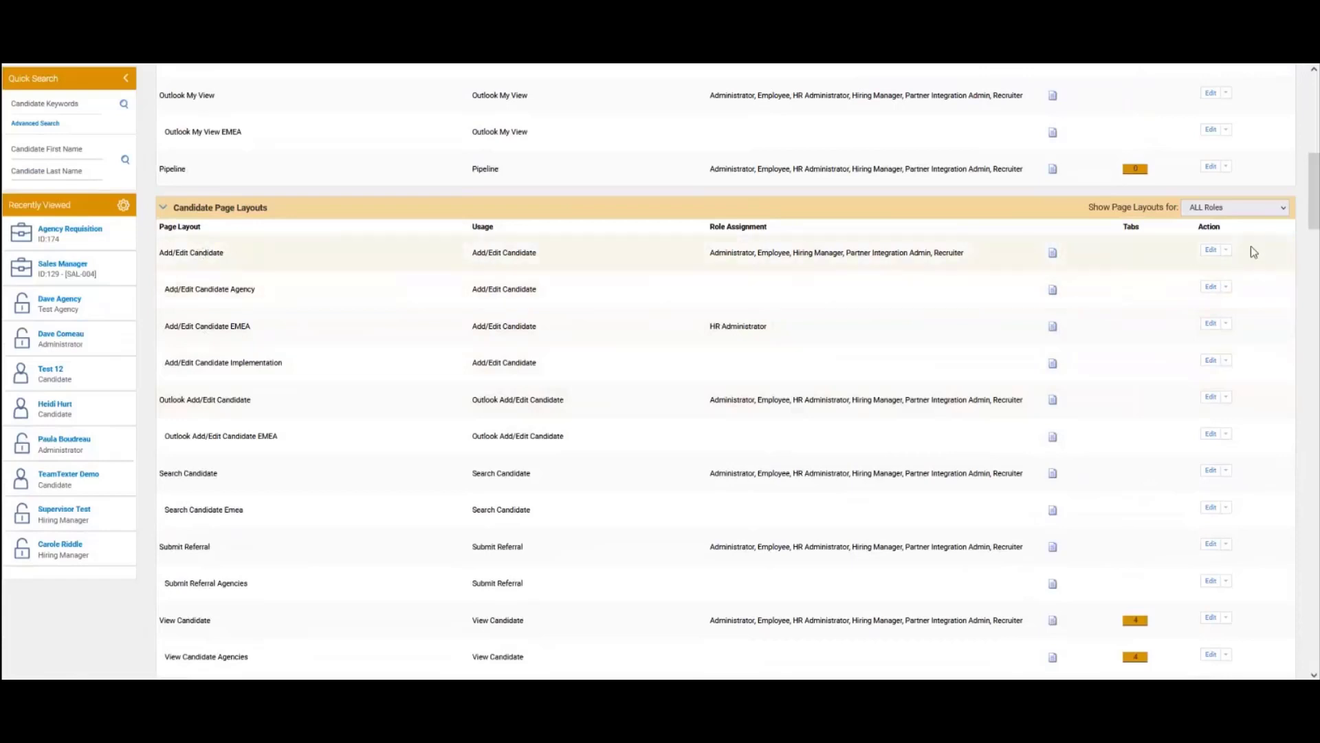
pyautogui.click(1226, 251)
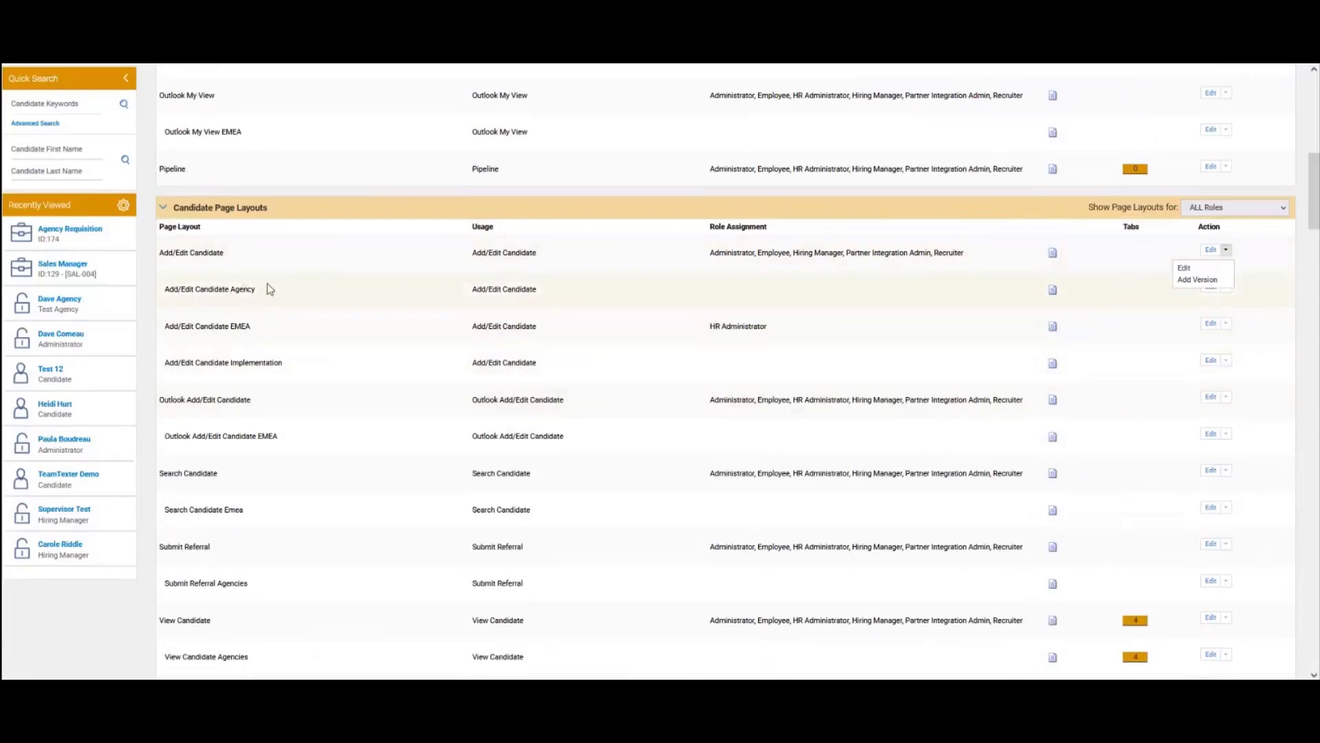
pyautogui.moveTo(181, 289); pyautogui.dragTo(256, 289)
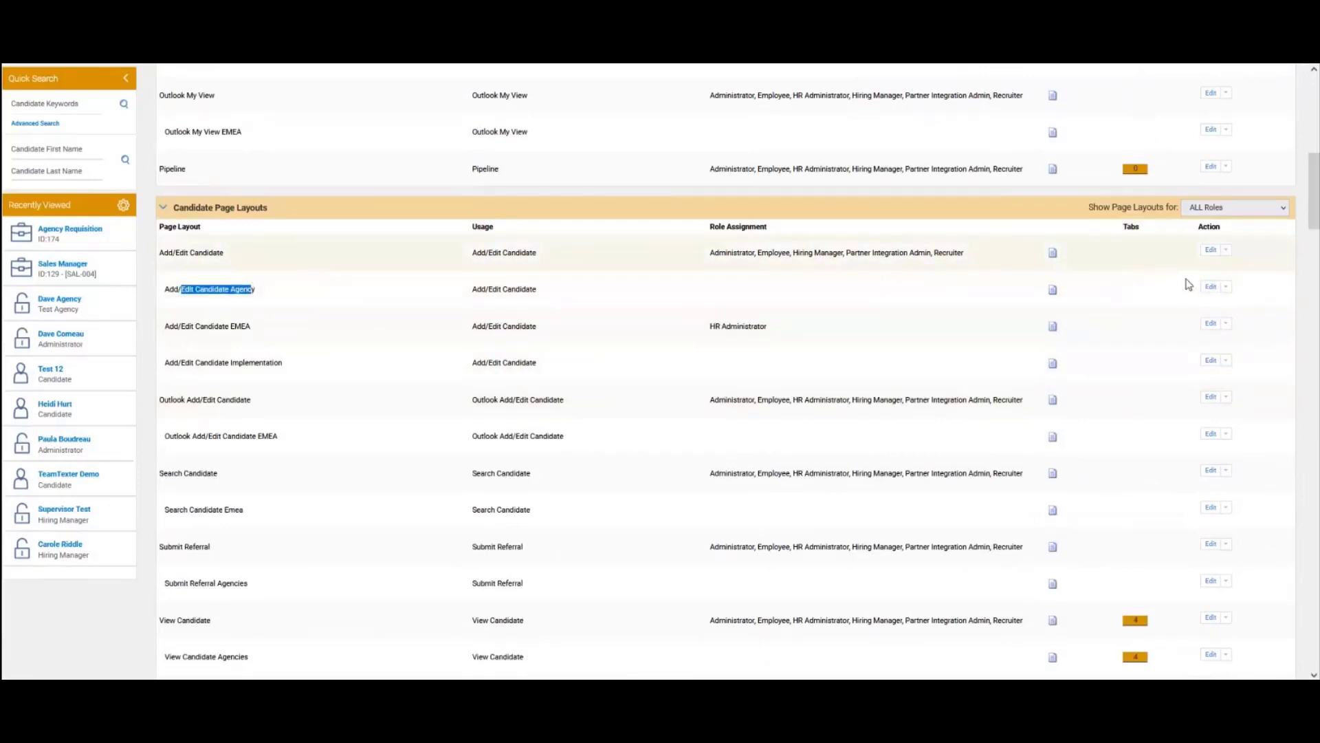
pyautogui.click(1210, 287)
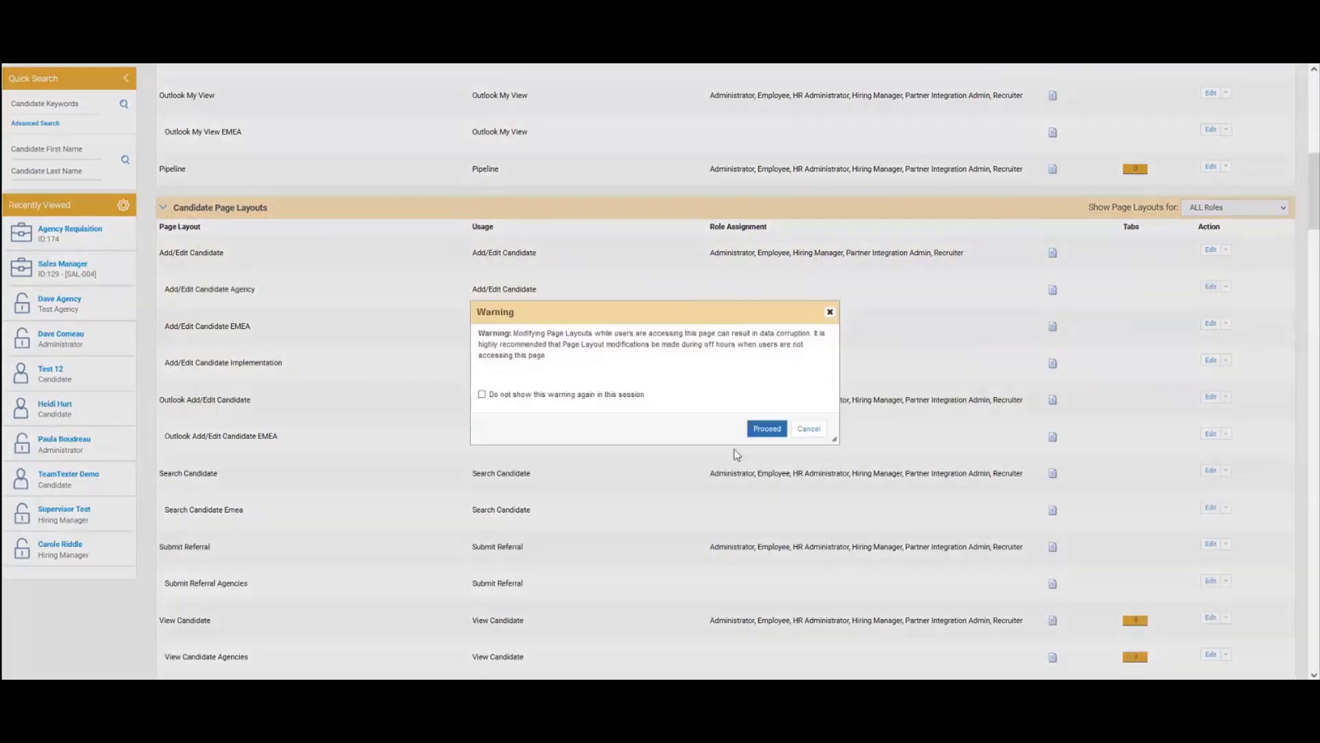
pyautogui.click(767, 429)
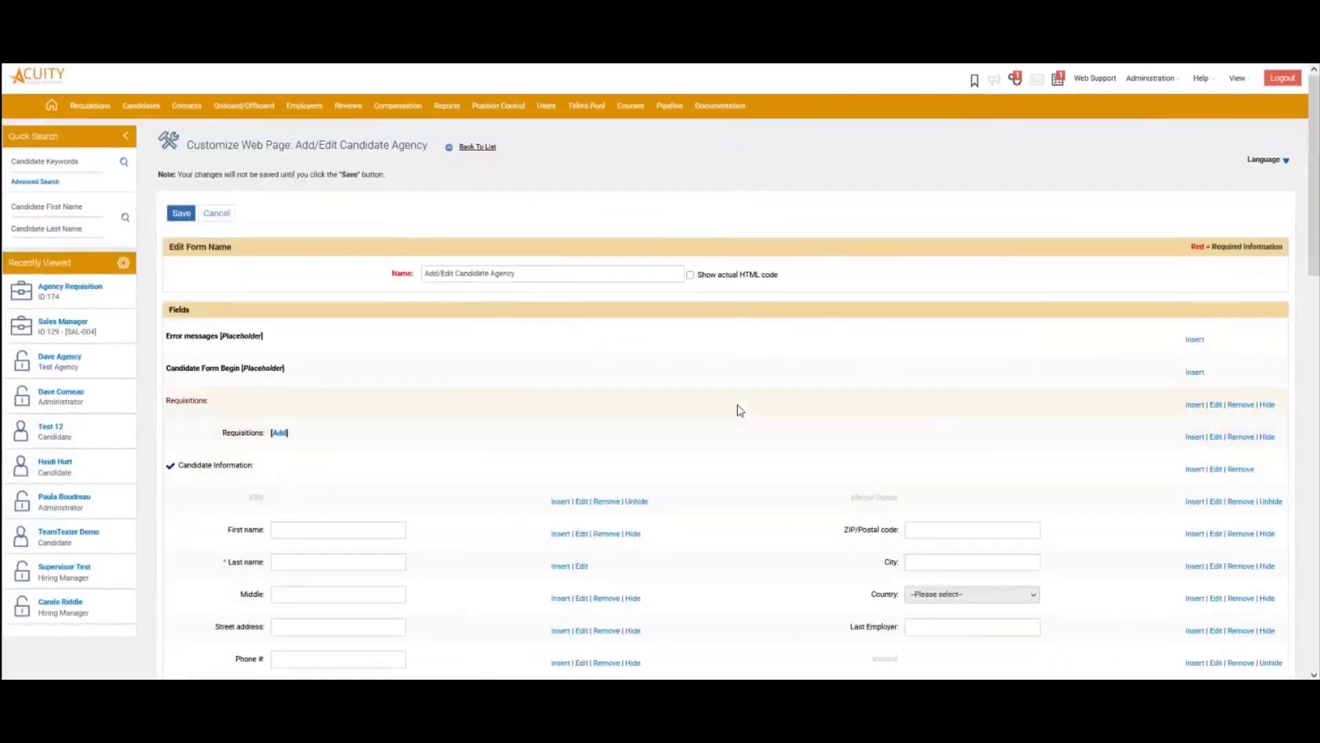
# Scroll through the Add/Edit Candidate Agency form fields down to Candidate Form End
pyautogui.scroll(-3, 739, 410)
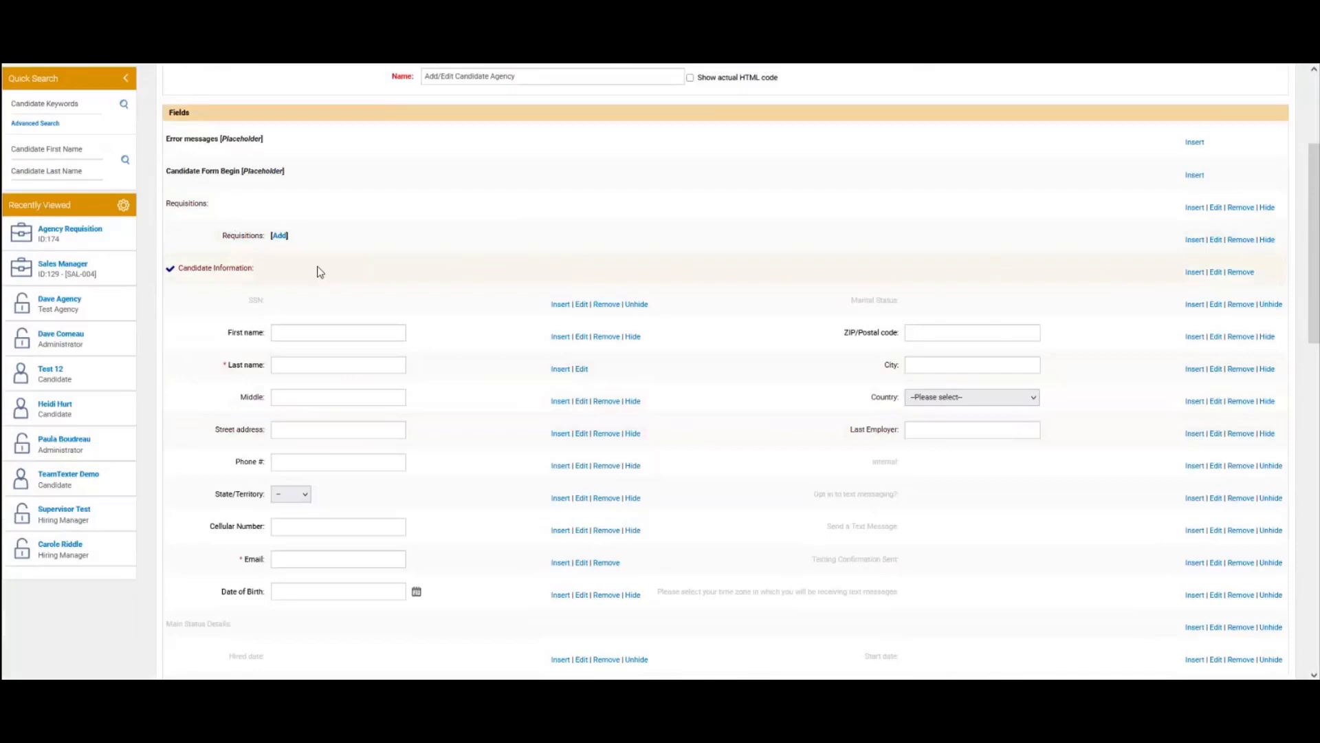
pyautogui.scroll(-1, 460, 292)
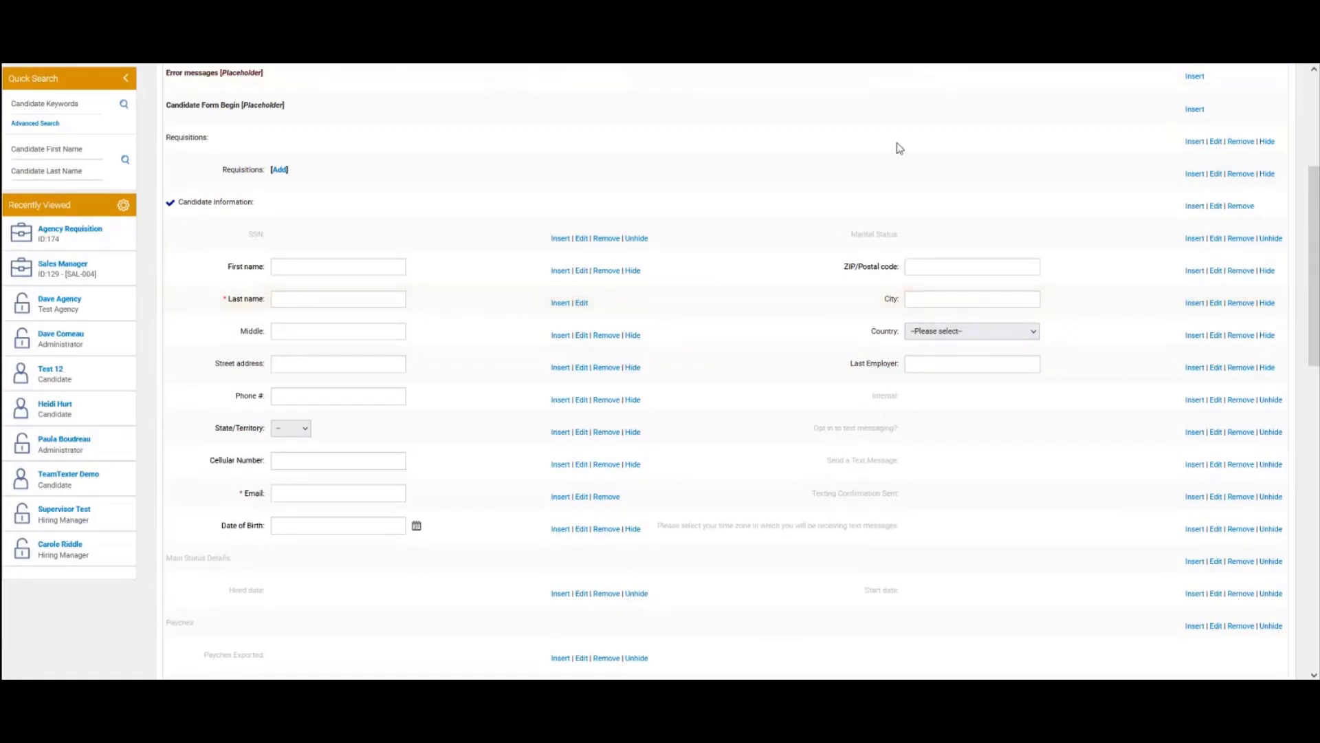
pyautogui.scroll(-4, 621, 427)
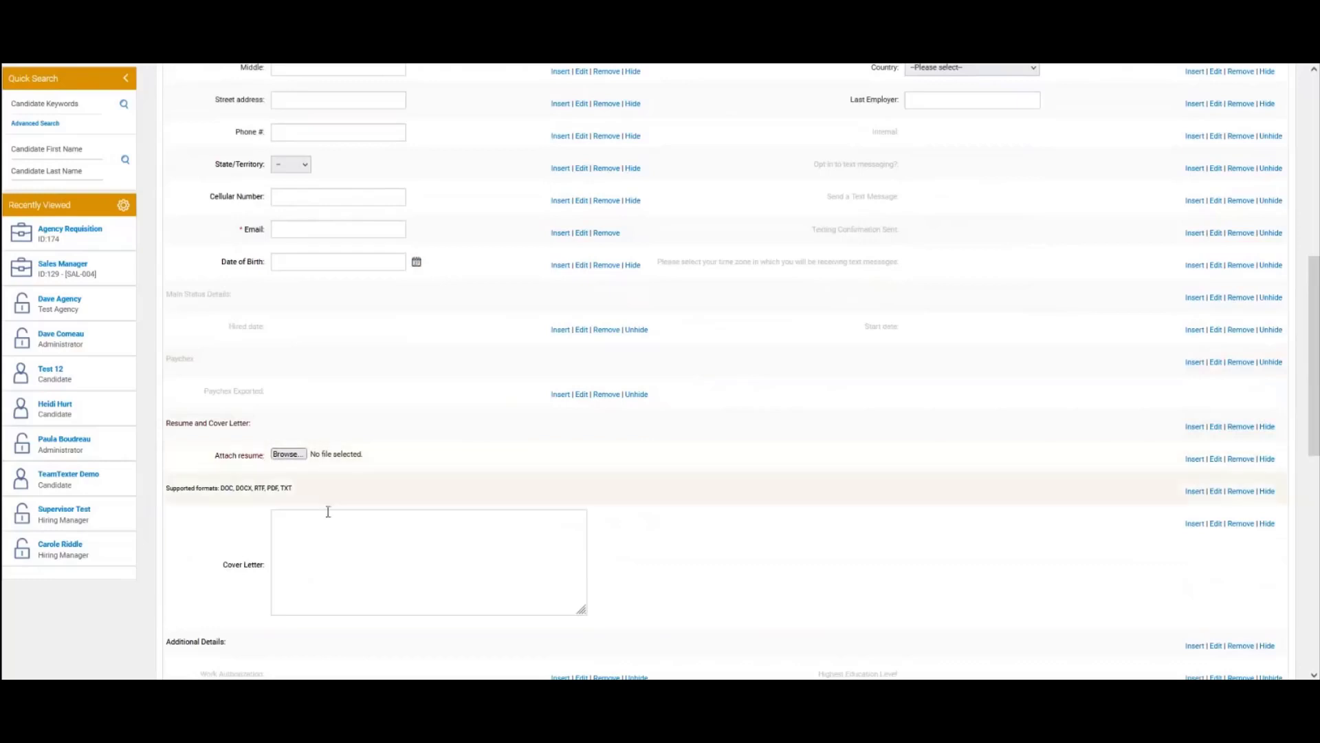
pyautogui.scroll(-4, 367, 532)
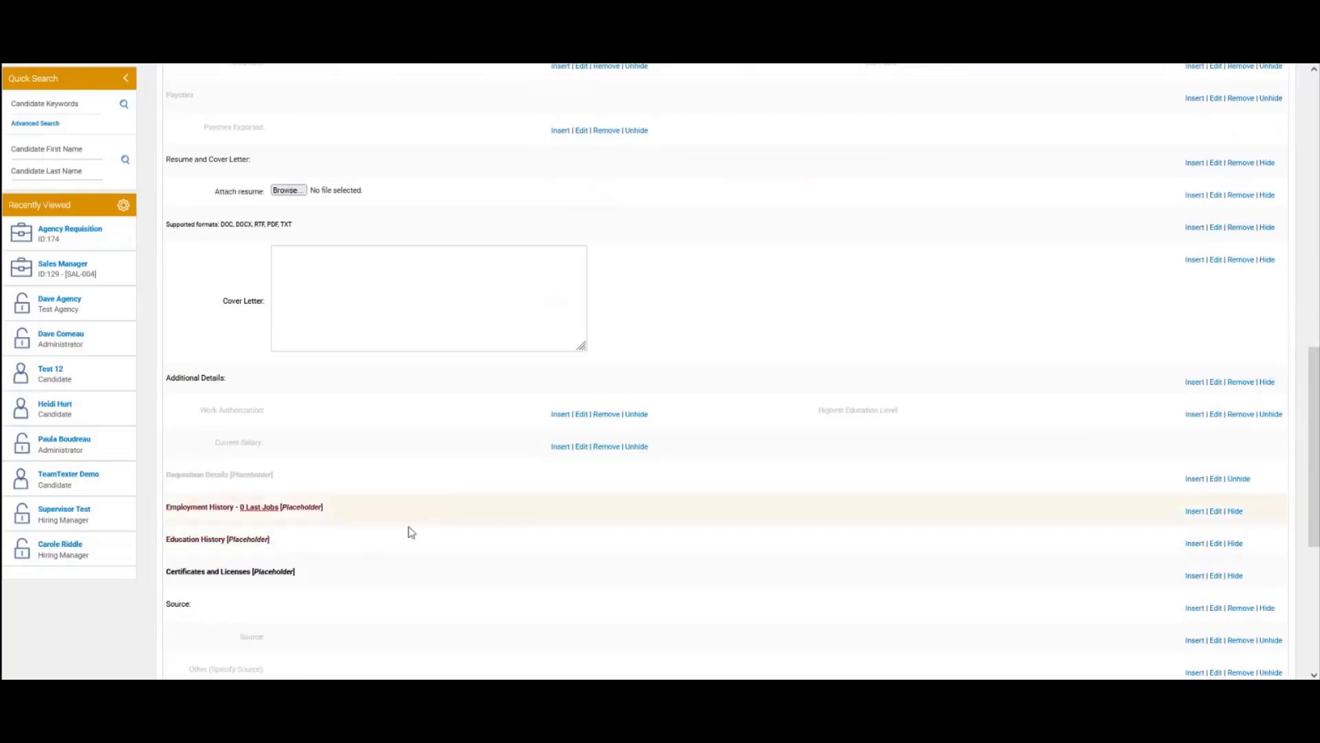
pyautogui.scroll(-4, 407, 530)
pyautogui.scroll(-1, 473, 558)
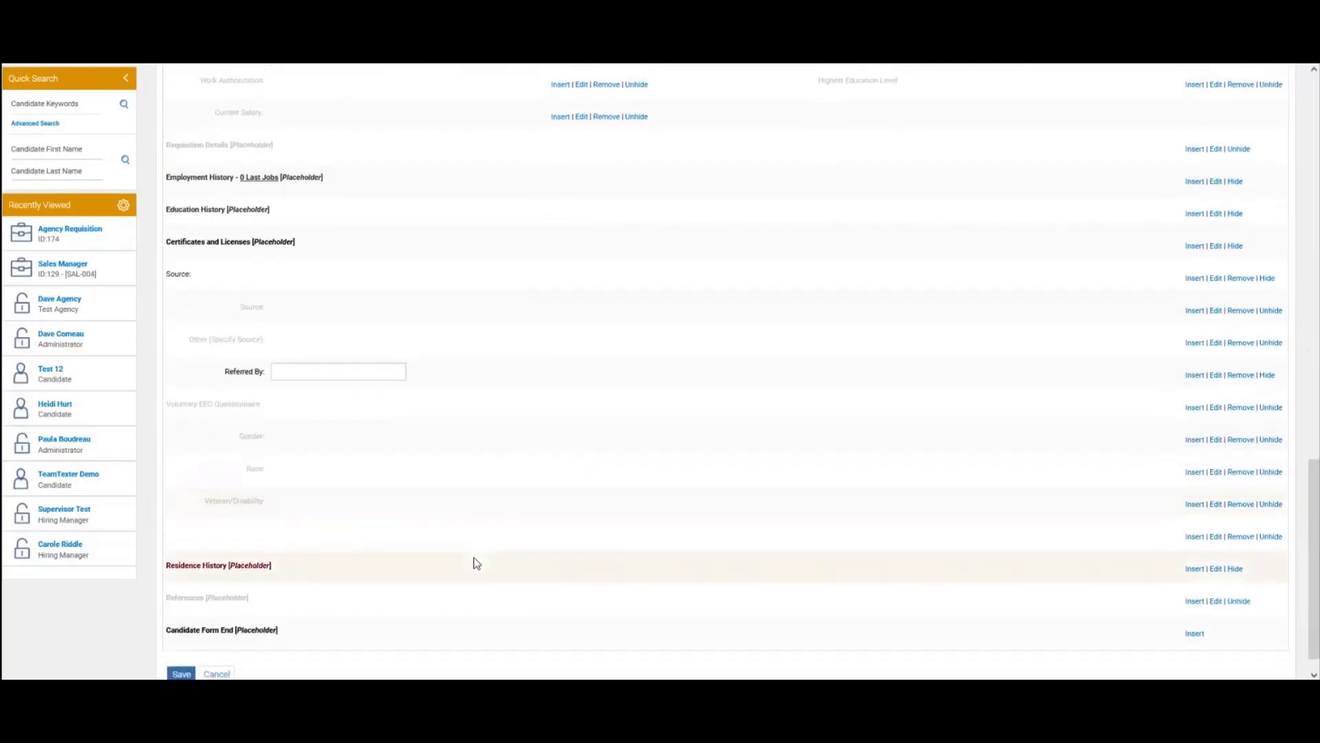
pyautogui.scroll(18, 480, 560)
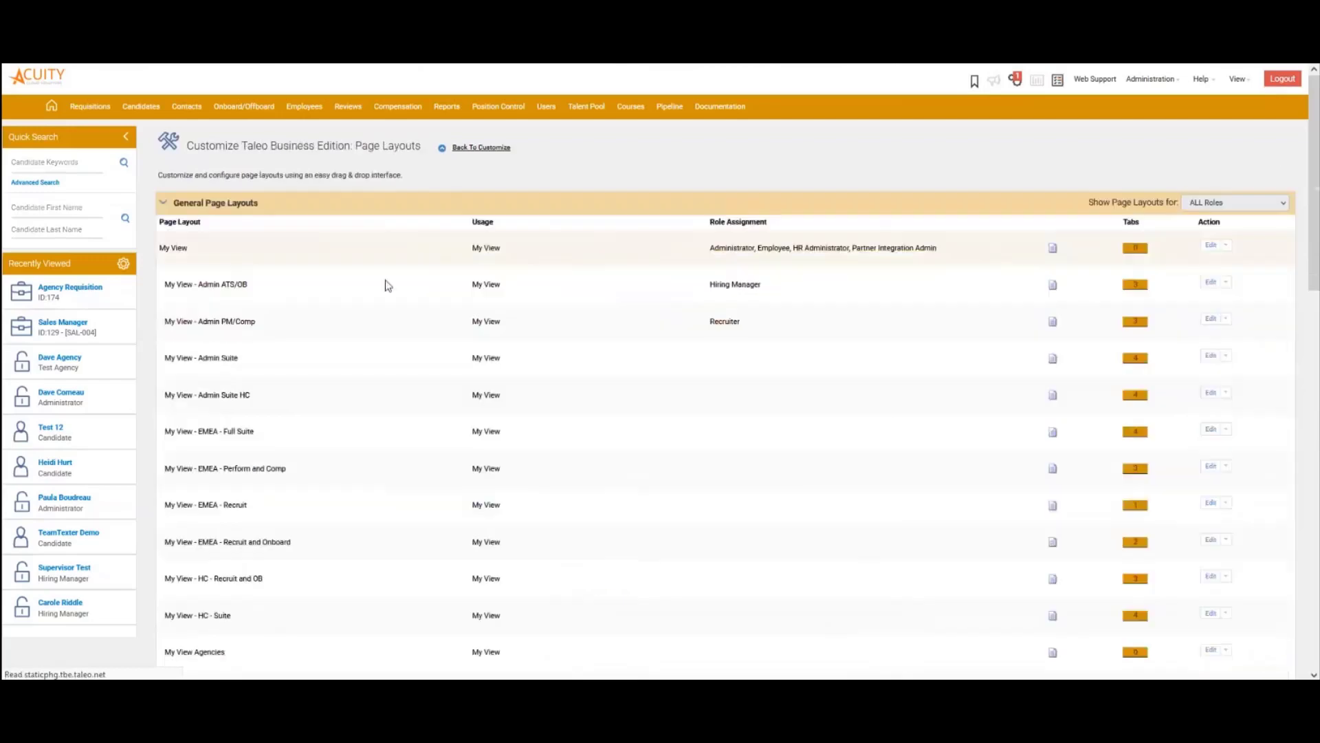
pyautogui.scroll(-10, 673, 421)
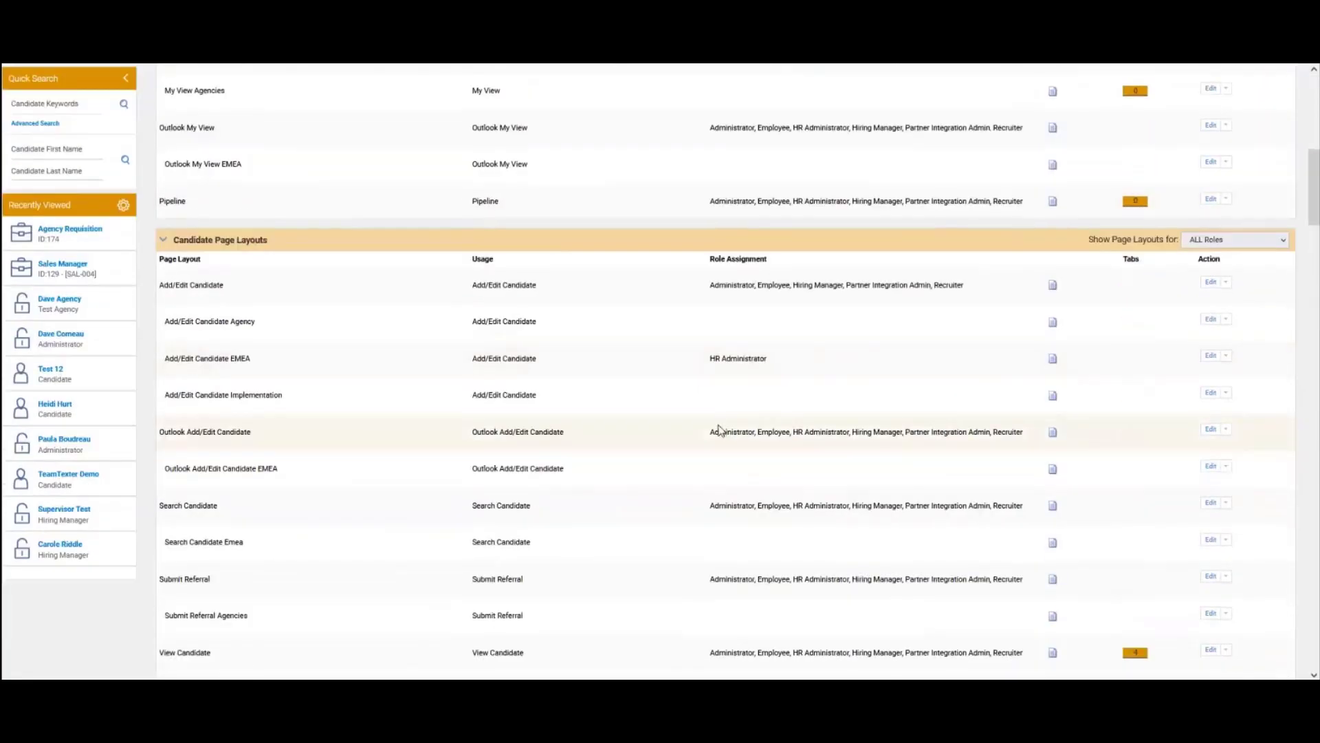
pyautogui.scroll(-6, 715, 431)
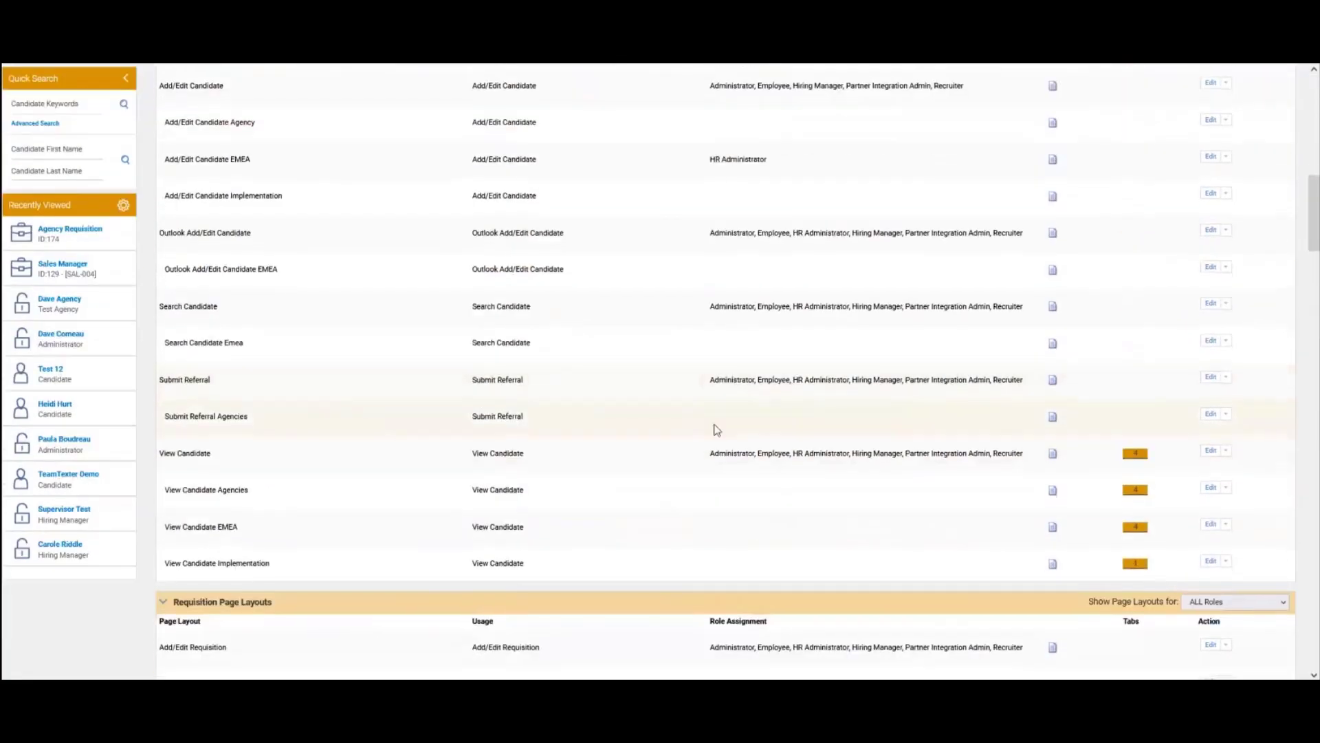
pyautogui.scroll(-3, 433, 514)
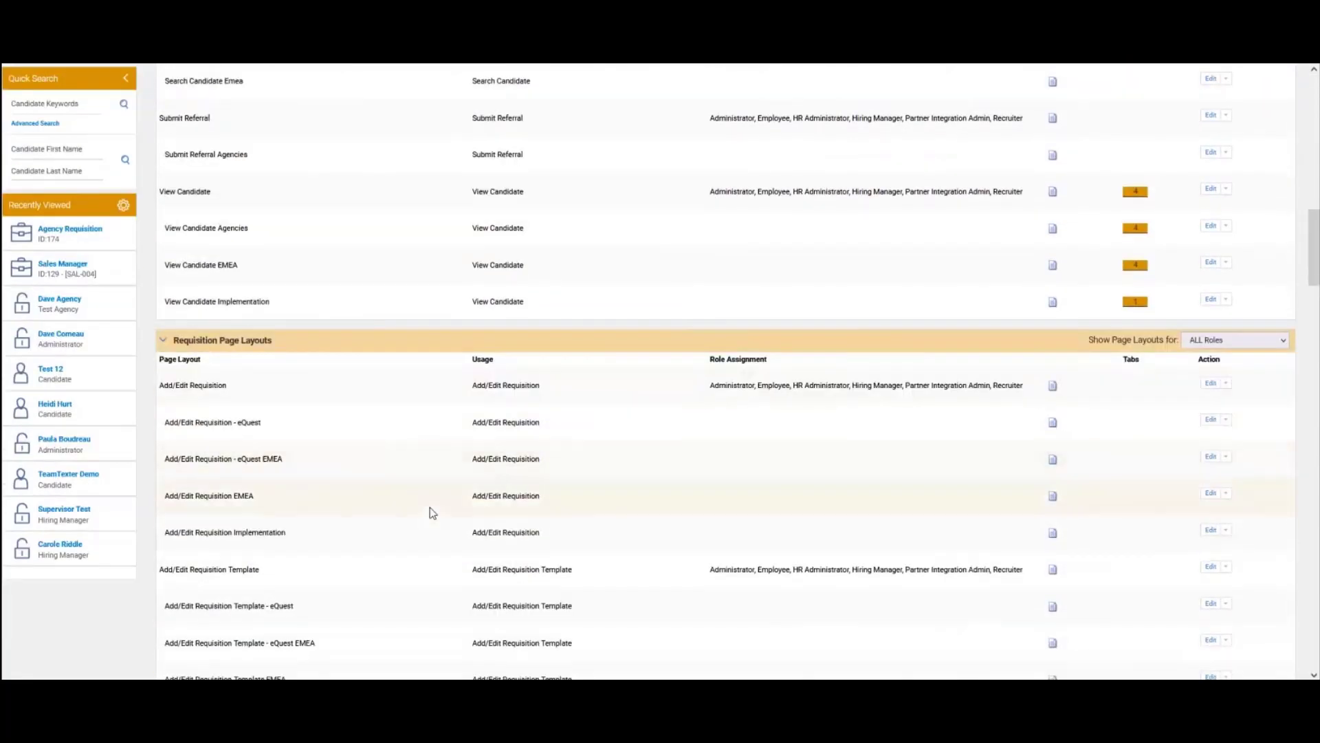
pyautogui.scroll(-4, 432, 512)
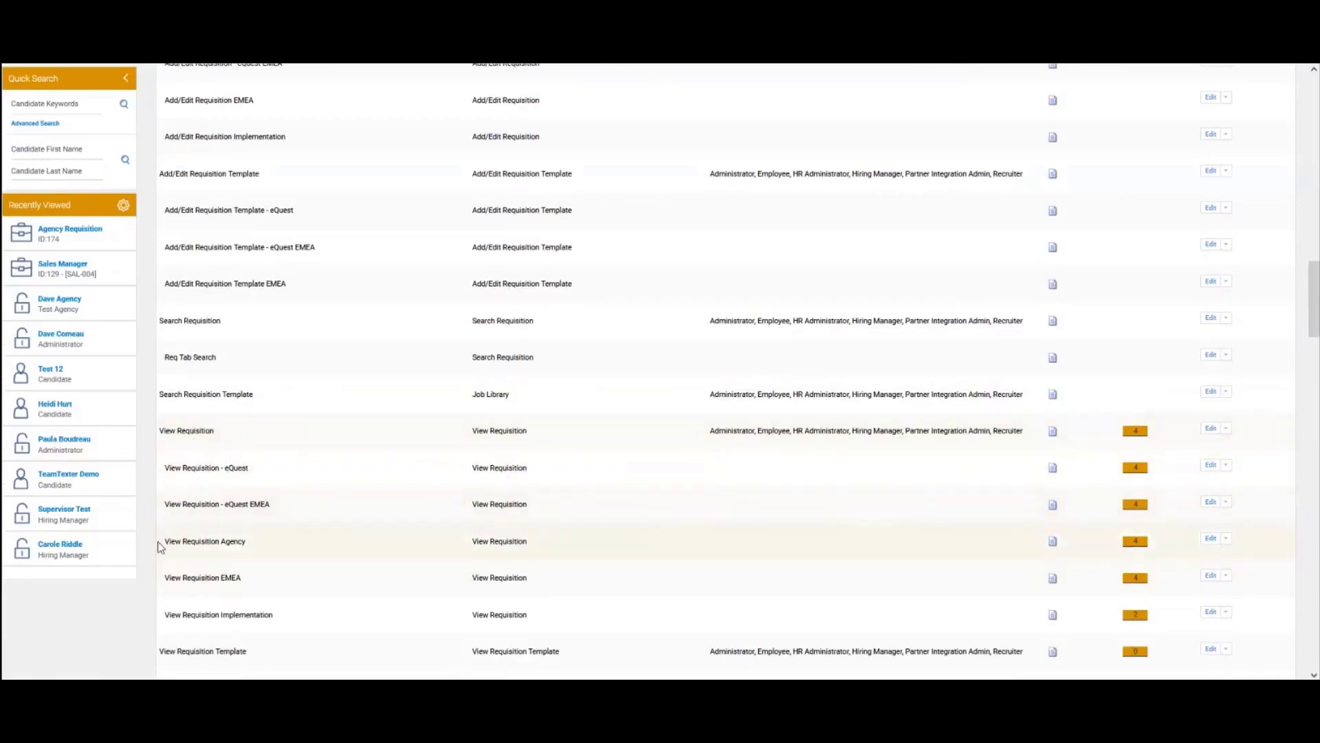
pyautogui.moveTo(164, 542); pyautogui.dragTo(251, 540)
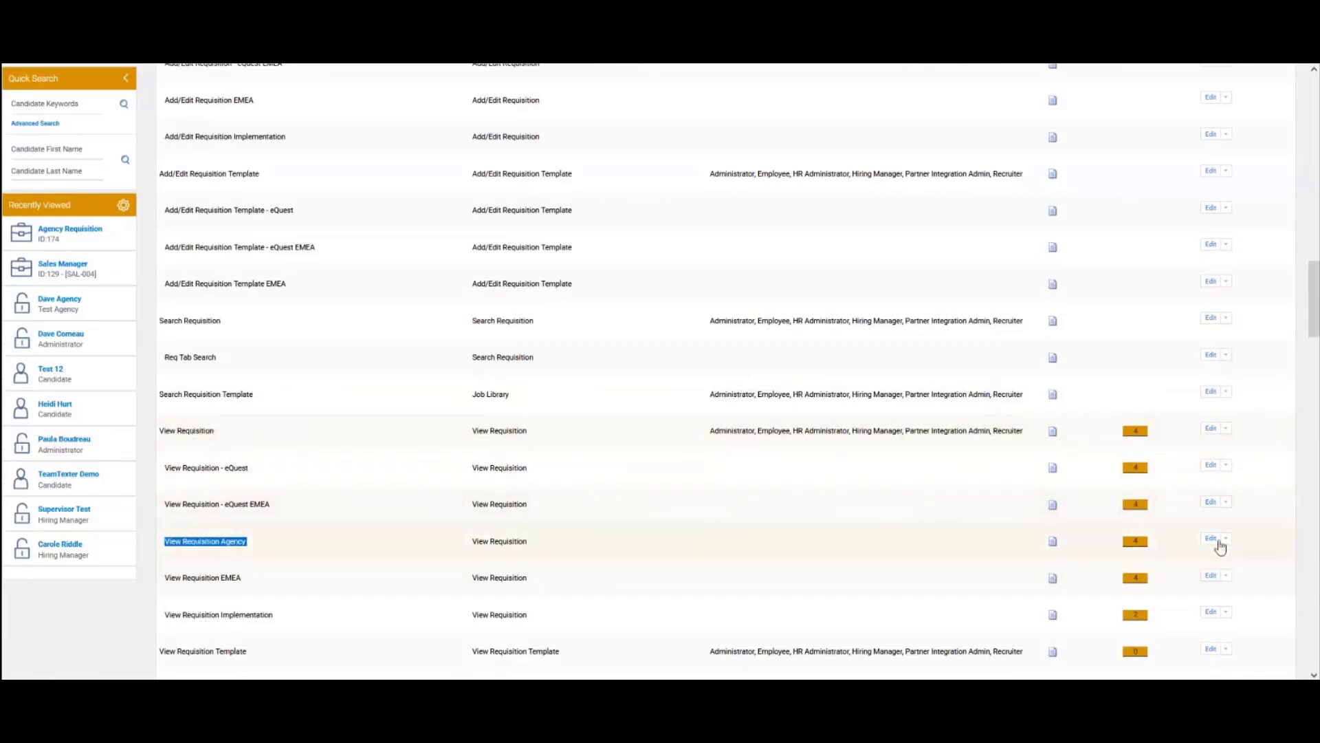
pyautogui.click(1213, 539)
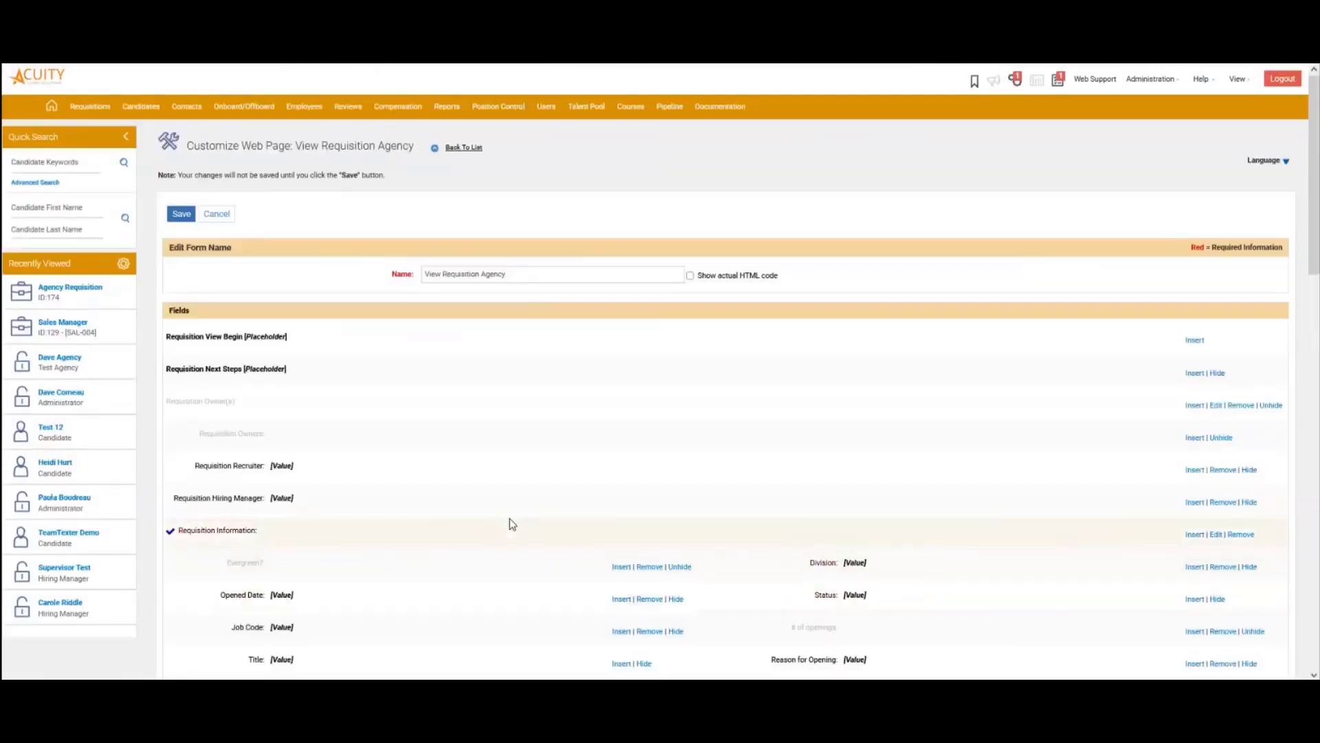
pyautogui.scroll(-4, 509, 519)
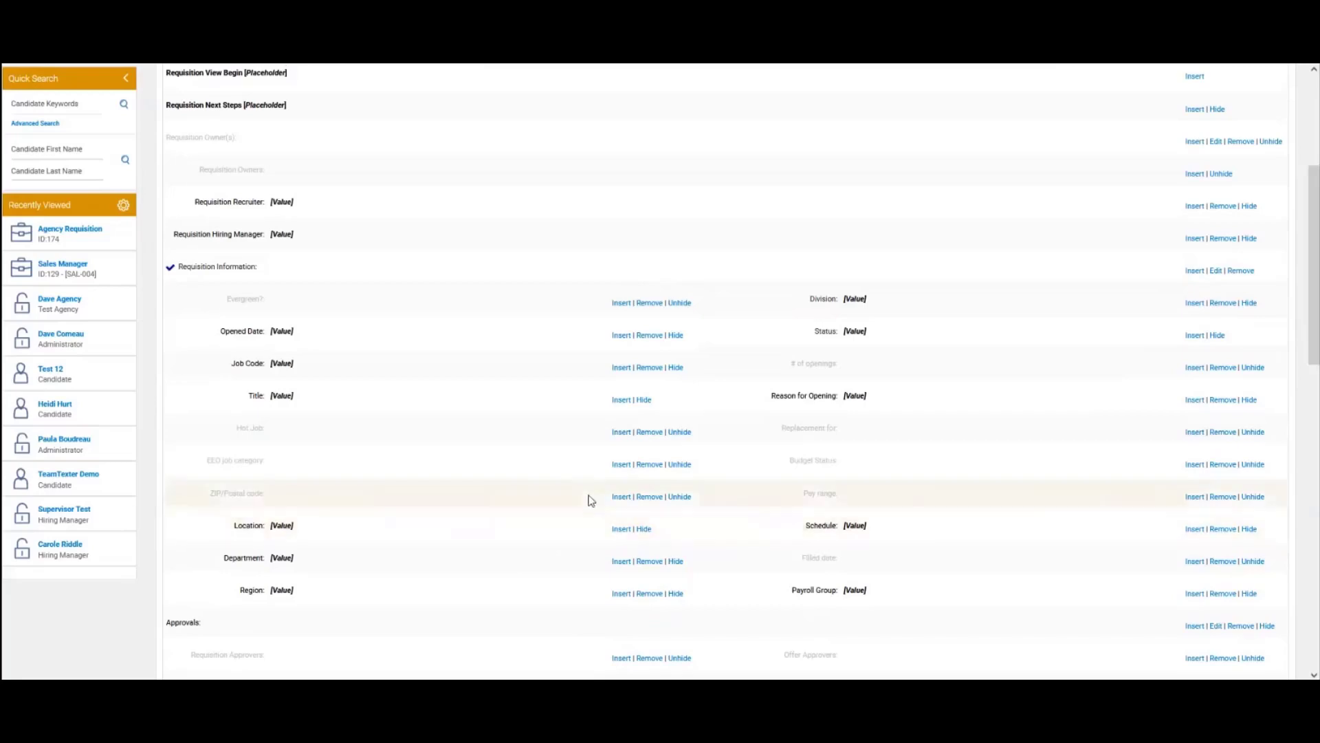
pyautogui.scroll(4, 585, 481)
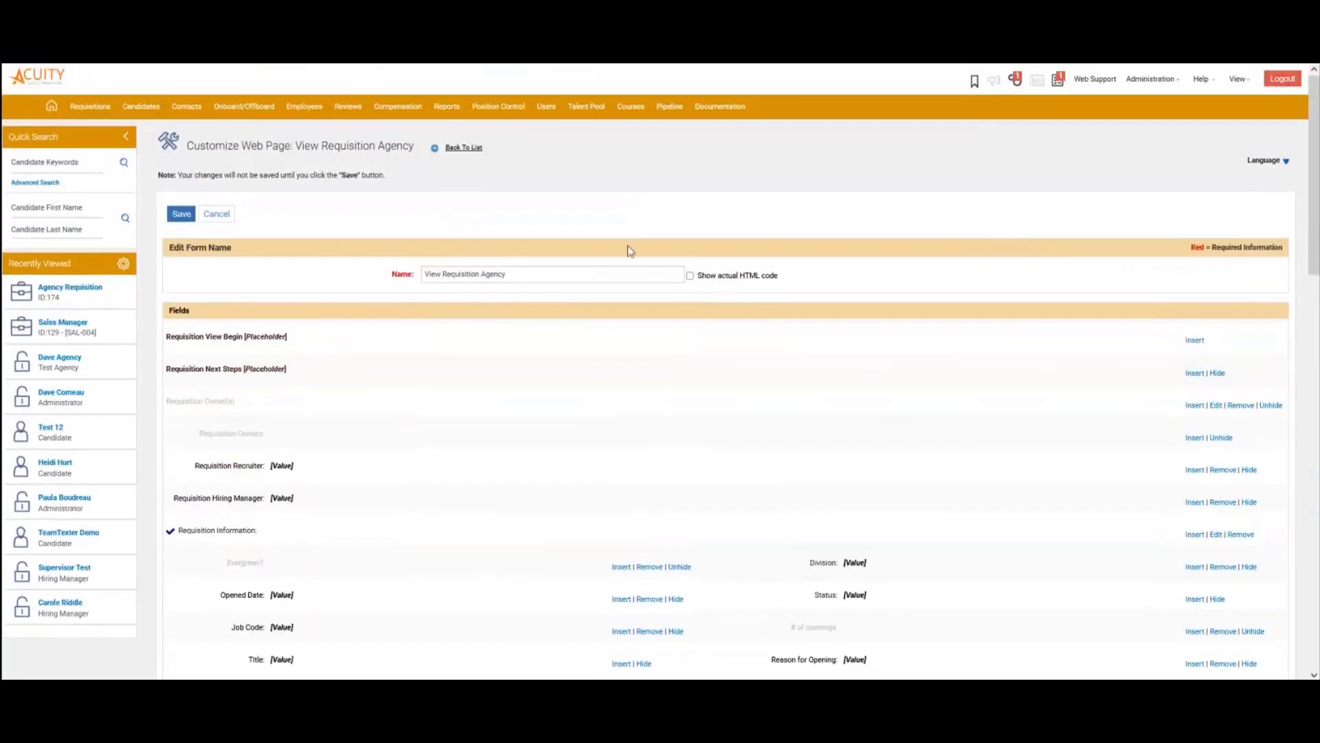
pyautogui.click(492, 161)
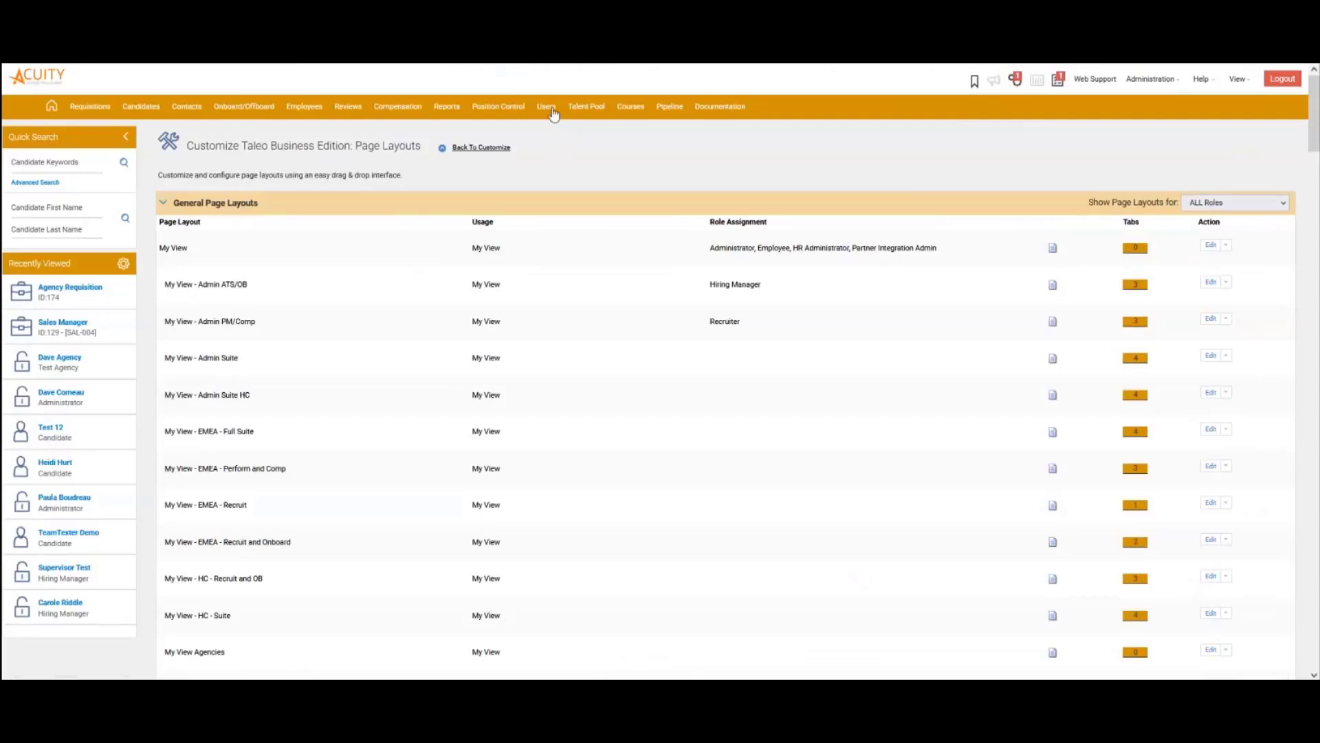
# Filter the Users list to the Test Agency role and open the agency user's record
pyautogui.moveTo(550, 110)
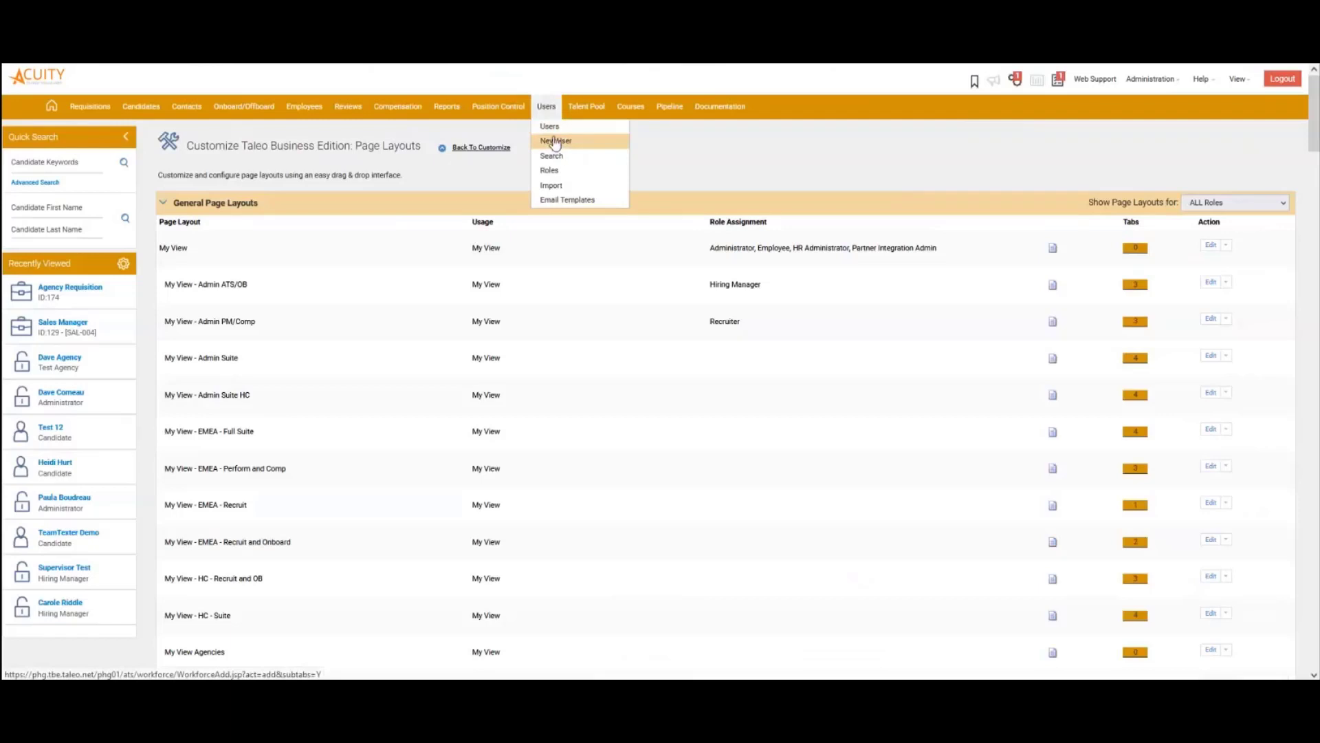
pyautogui.click(551, 128)
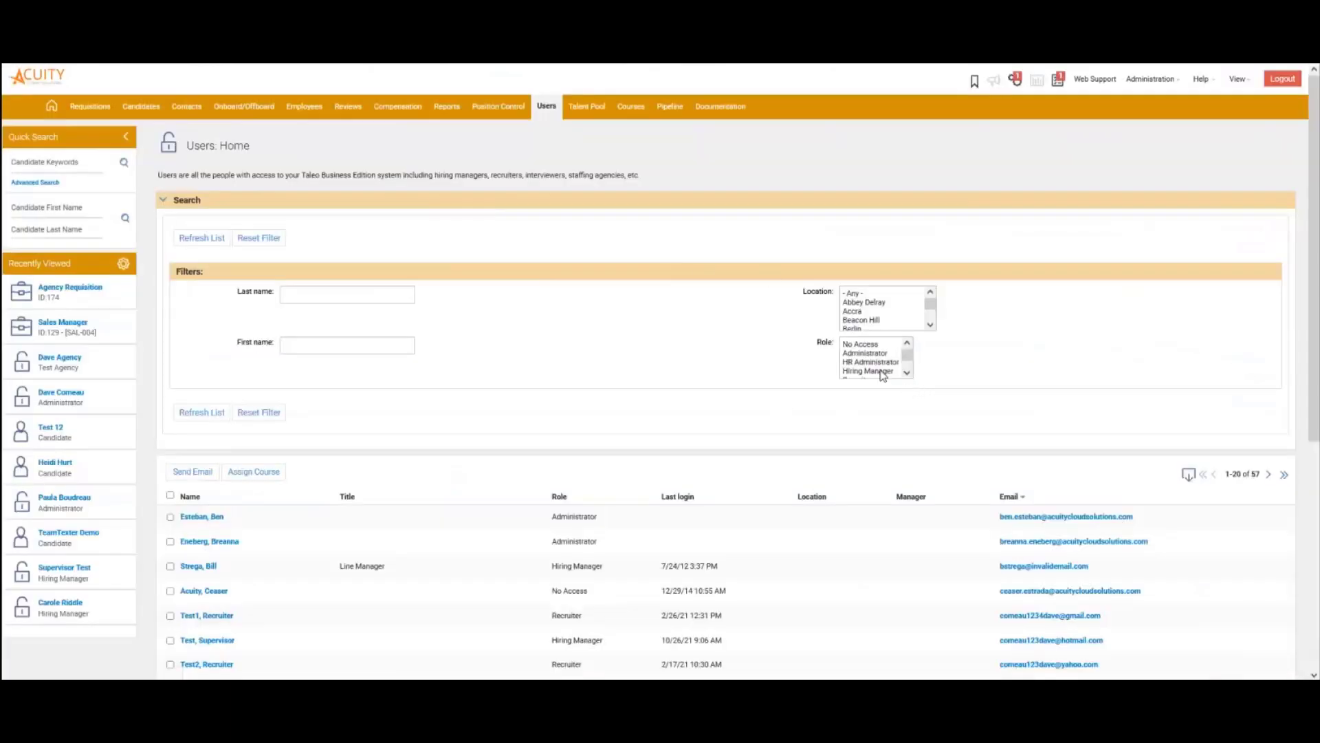
pyautogui.scroll(-2, 879, 370)
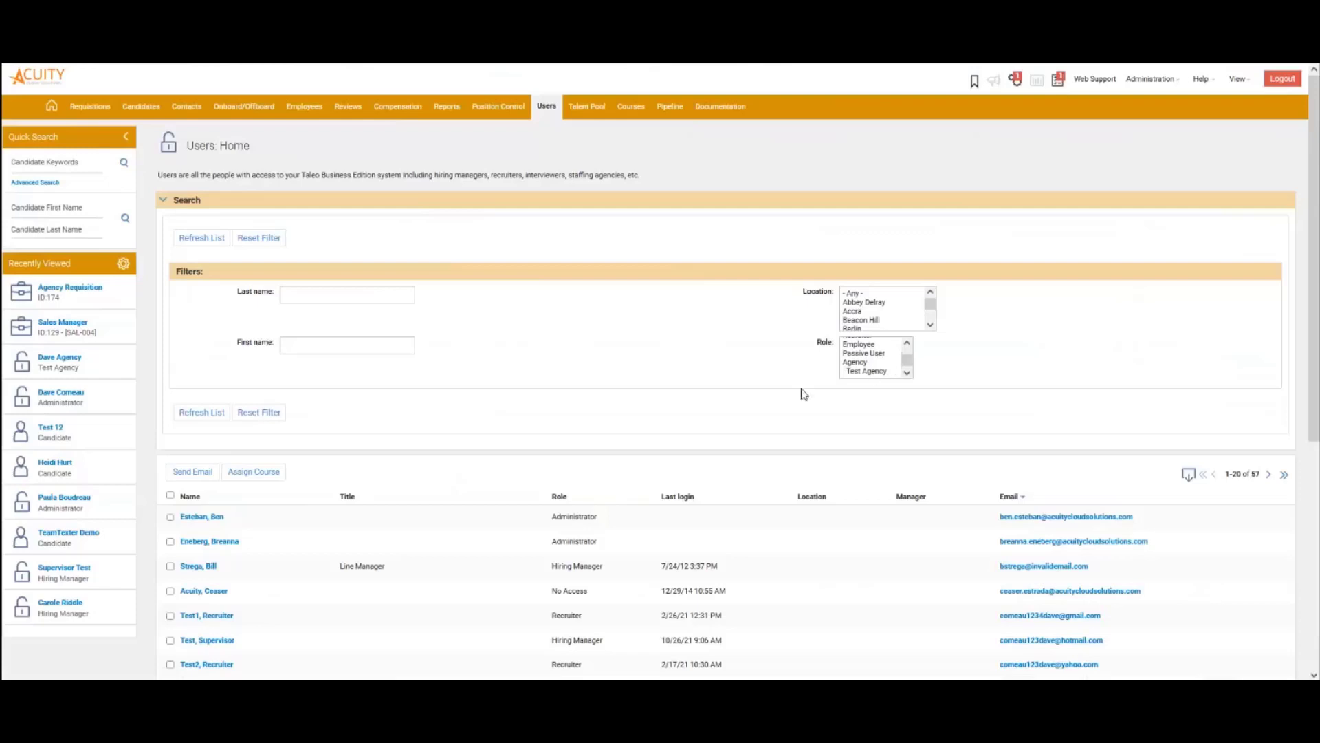
pyautogui.click(865, 363)
pyautogui.click(872, 372)
pyautogui.click(200, 413)
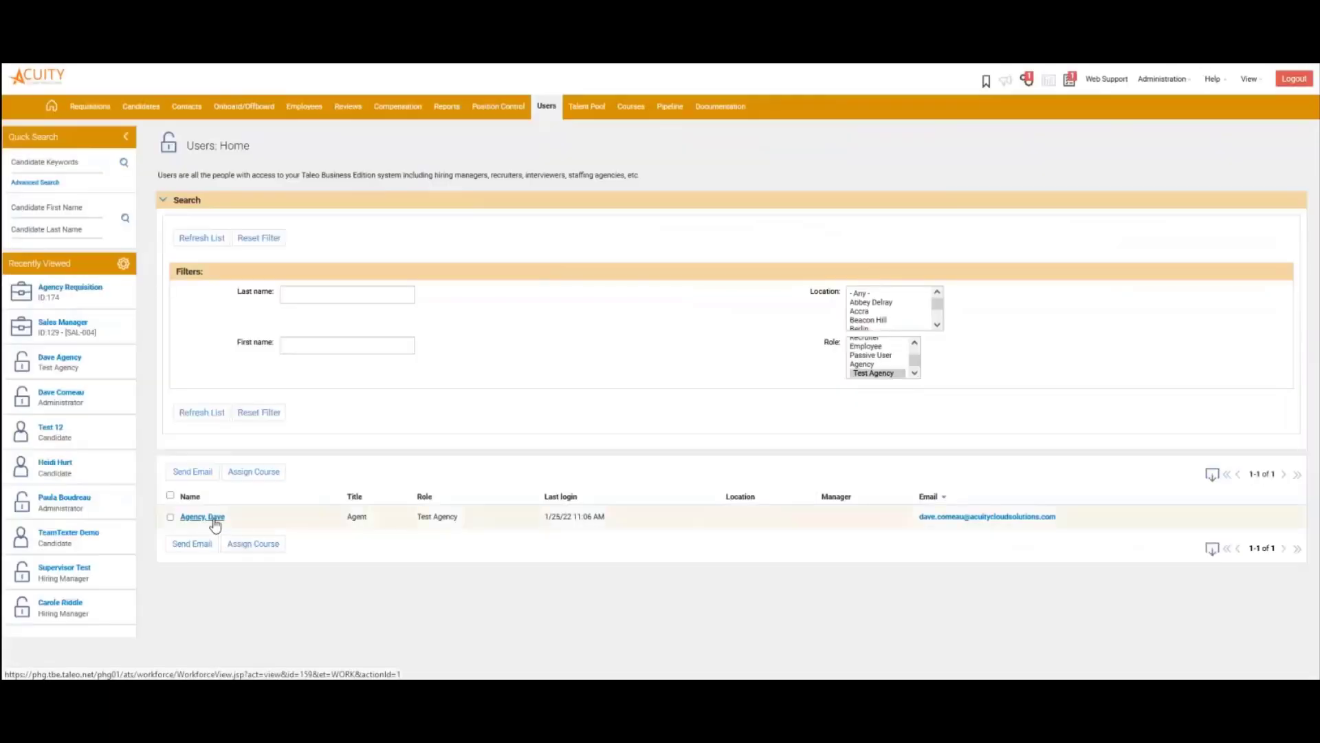
pyautogui.click(214, 519)
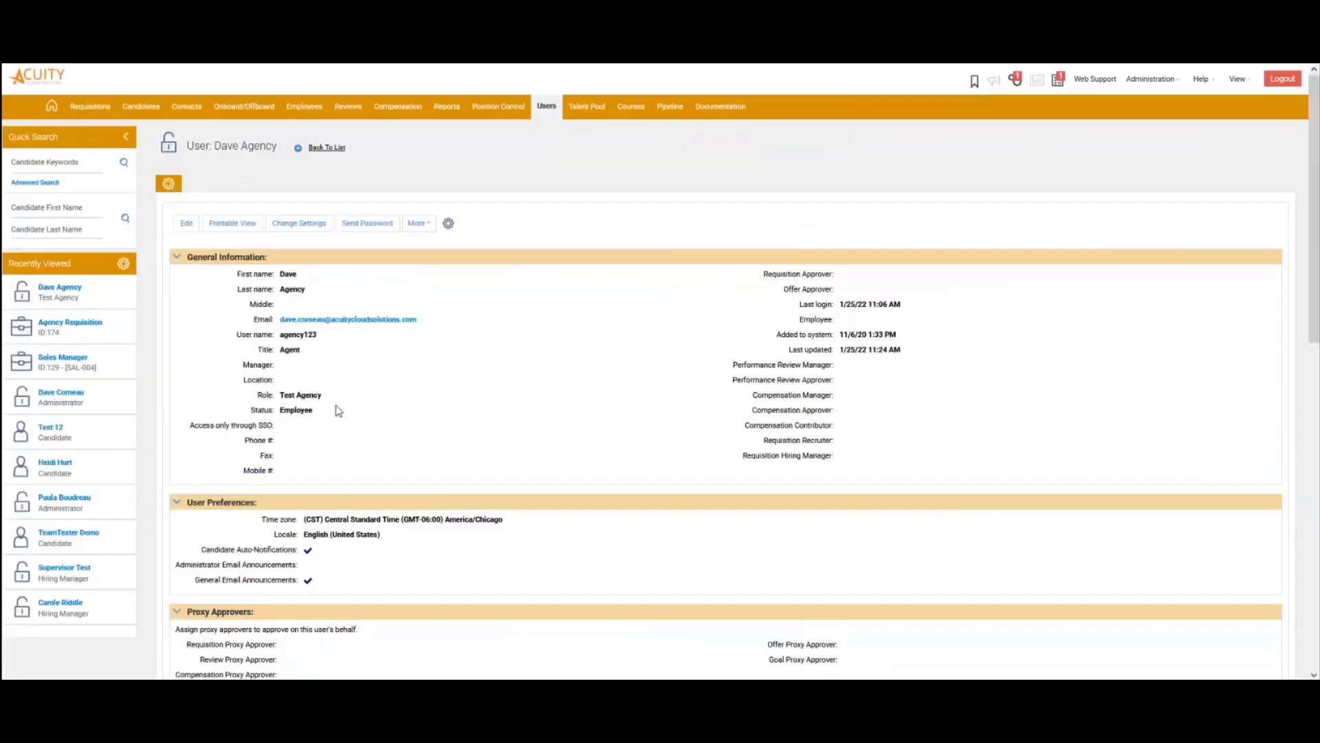
# Confirm the user's Test Agency role, then go to the Users > Roles page
pyautogui.moveTo(286, 397); pyautogui.dragTo(319, 397)
pyautogui.moveTo(547, 105)
pyautogui.click(550, 170)
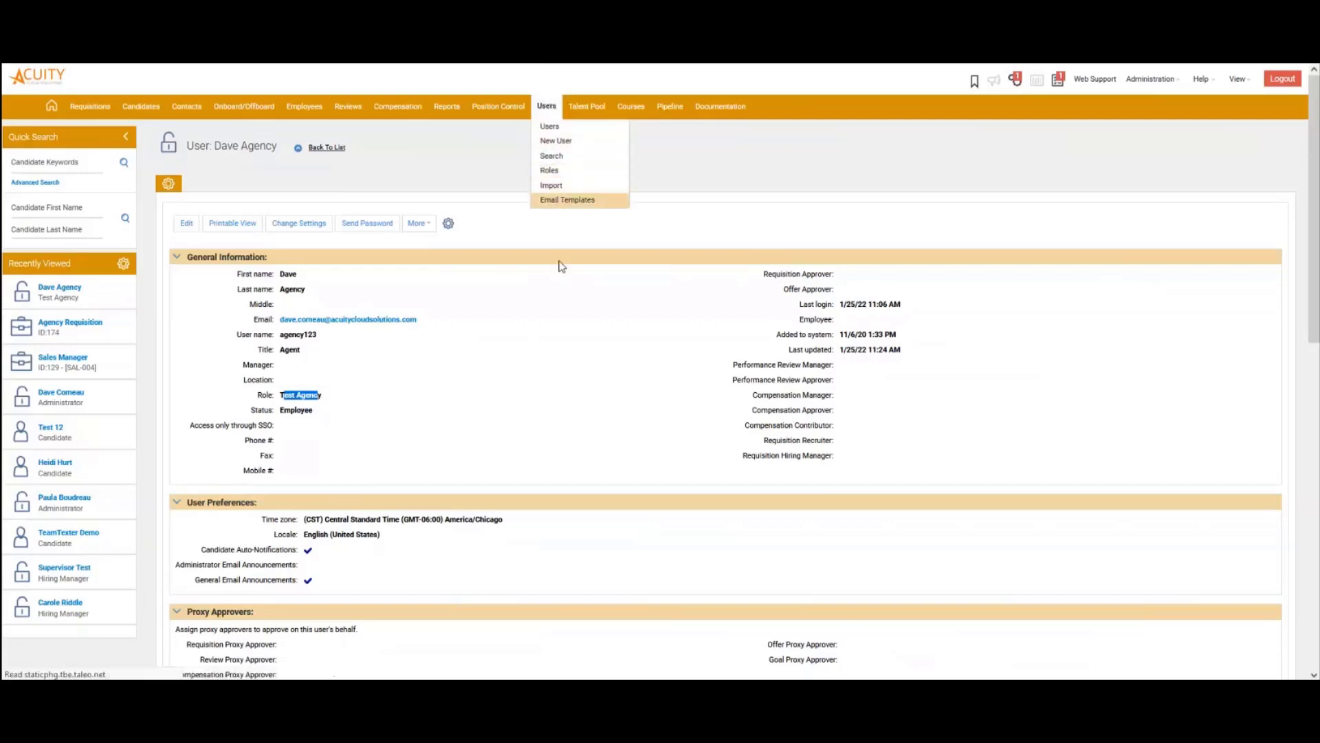
# Show the default page layouts assigned to the Test Agency role
pyautogui.scroll(-7, 546, 388)
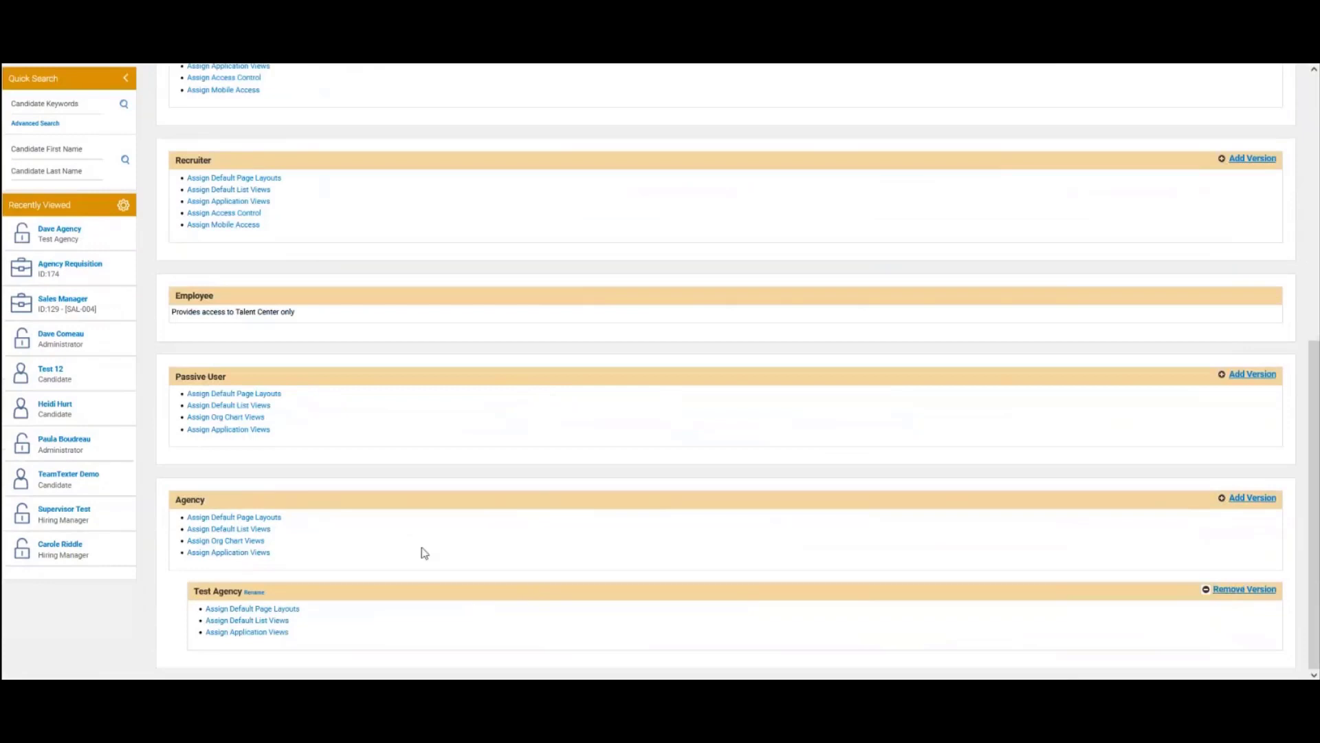
pyautogui.click(282, 611)
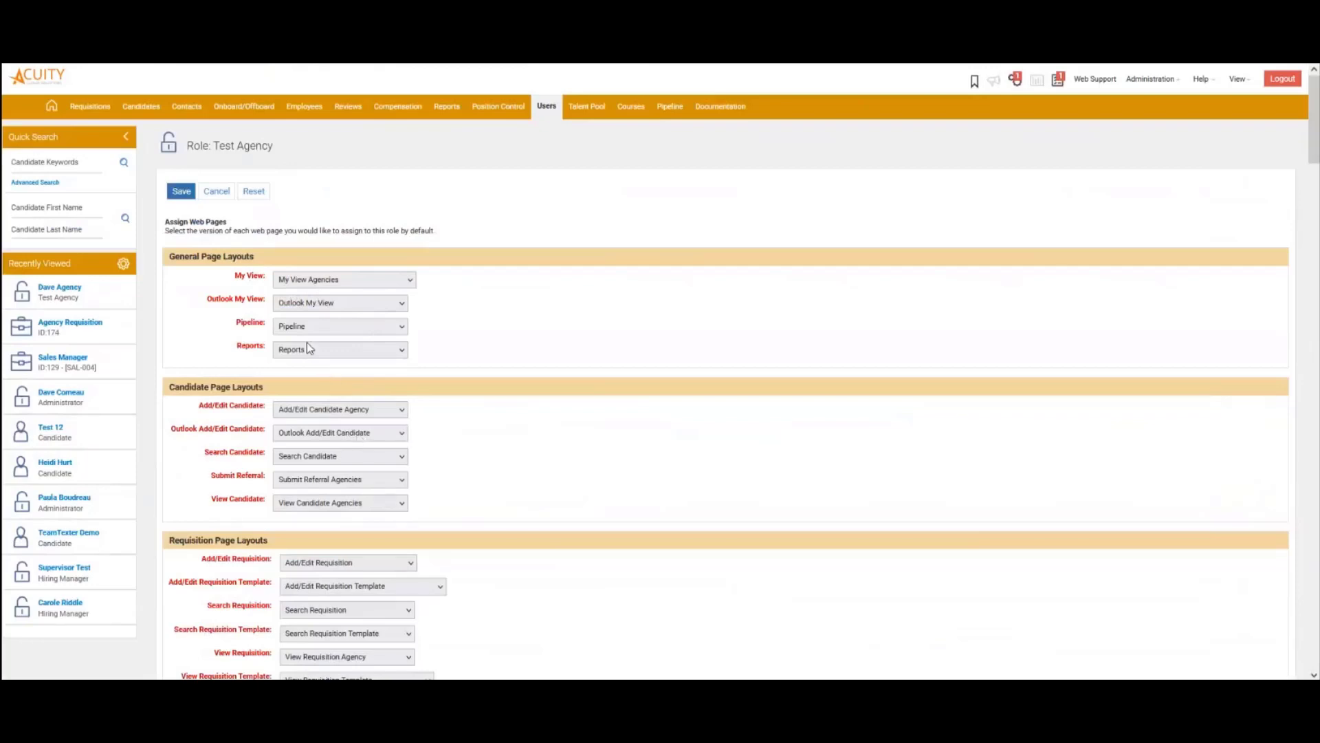
# Cancel the Test Agency role page and open the recently viewed Agency Requisition
pyautogui.click(216, 192)
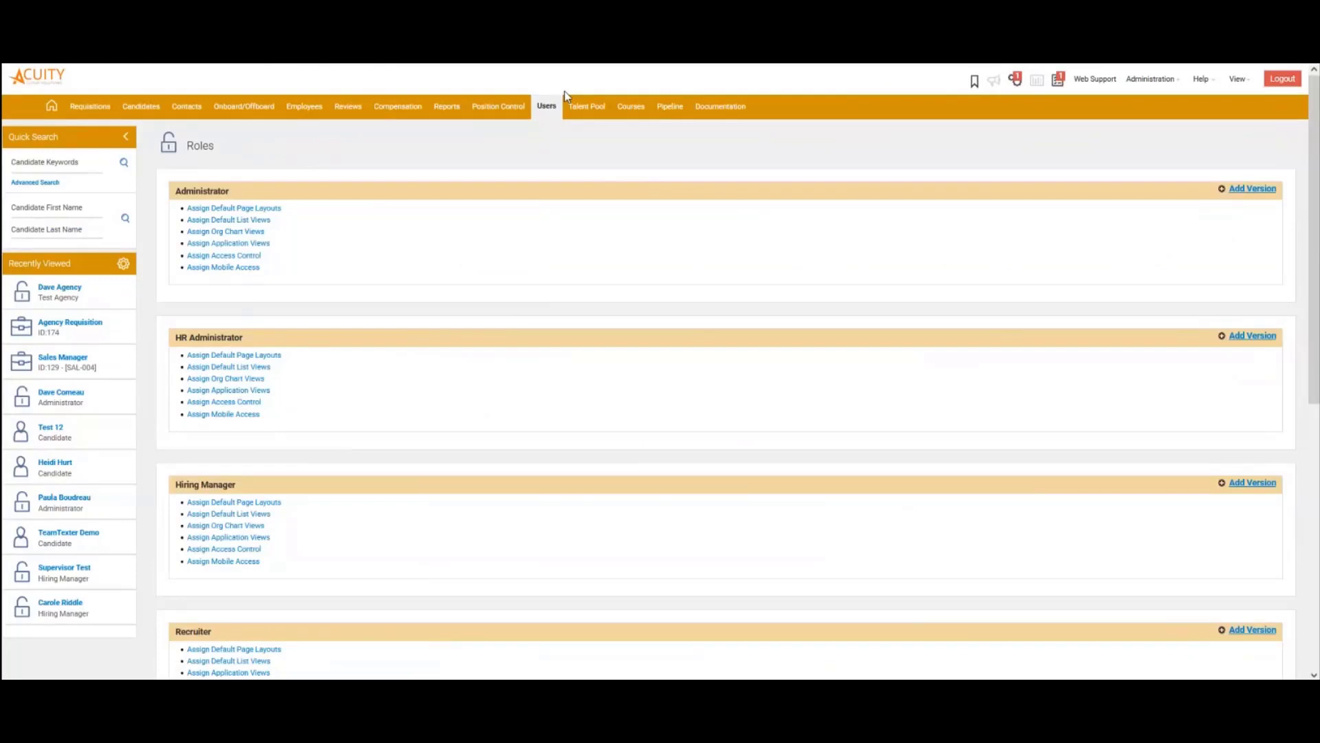
pyautogui.click(80, 329)
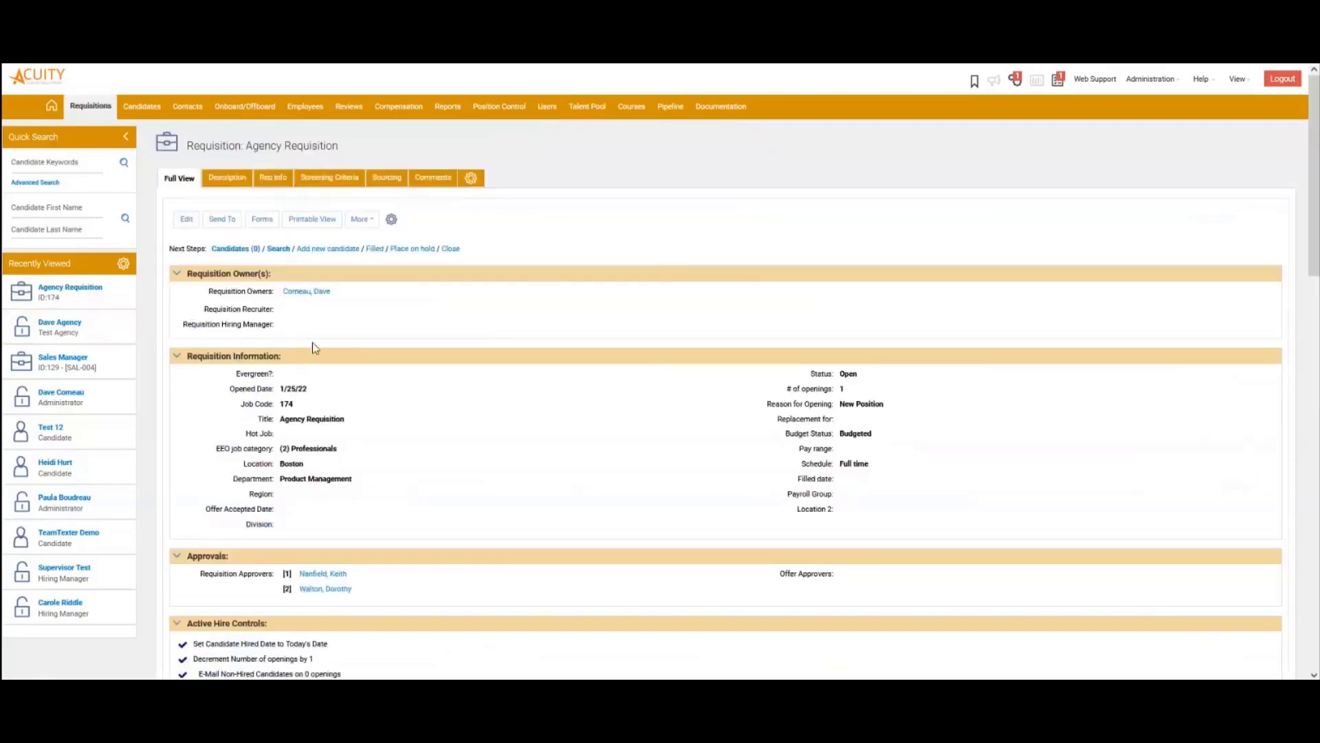
# Review the Agency Requisition record and switch it into edit mode
pyautogui.scroll(-10, 282, 324)
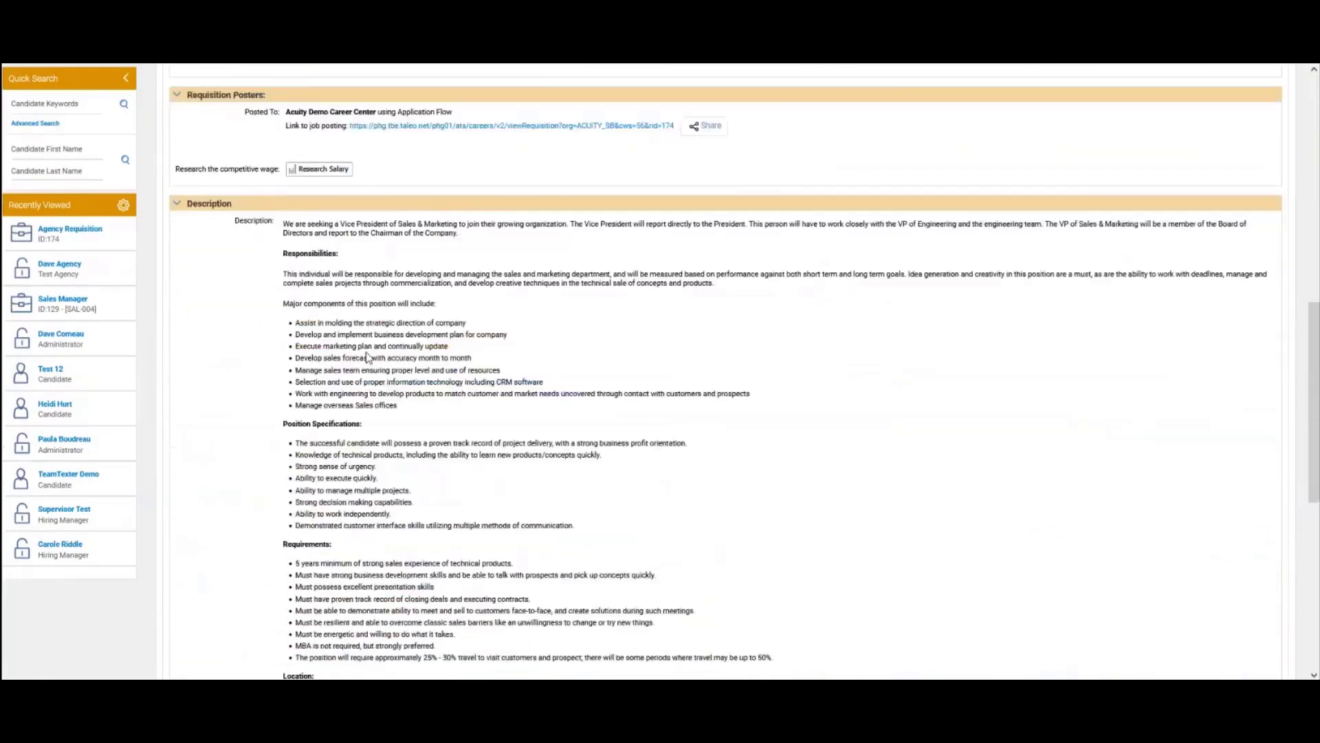
pyautogui.scroll(-4, 367, 357)
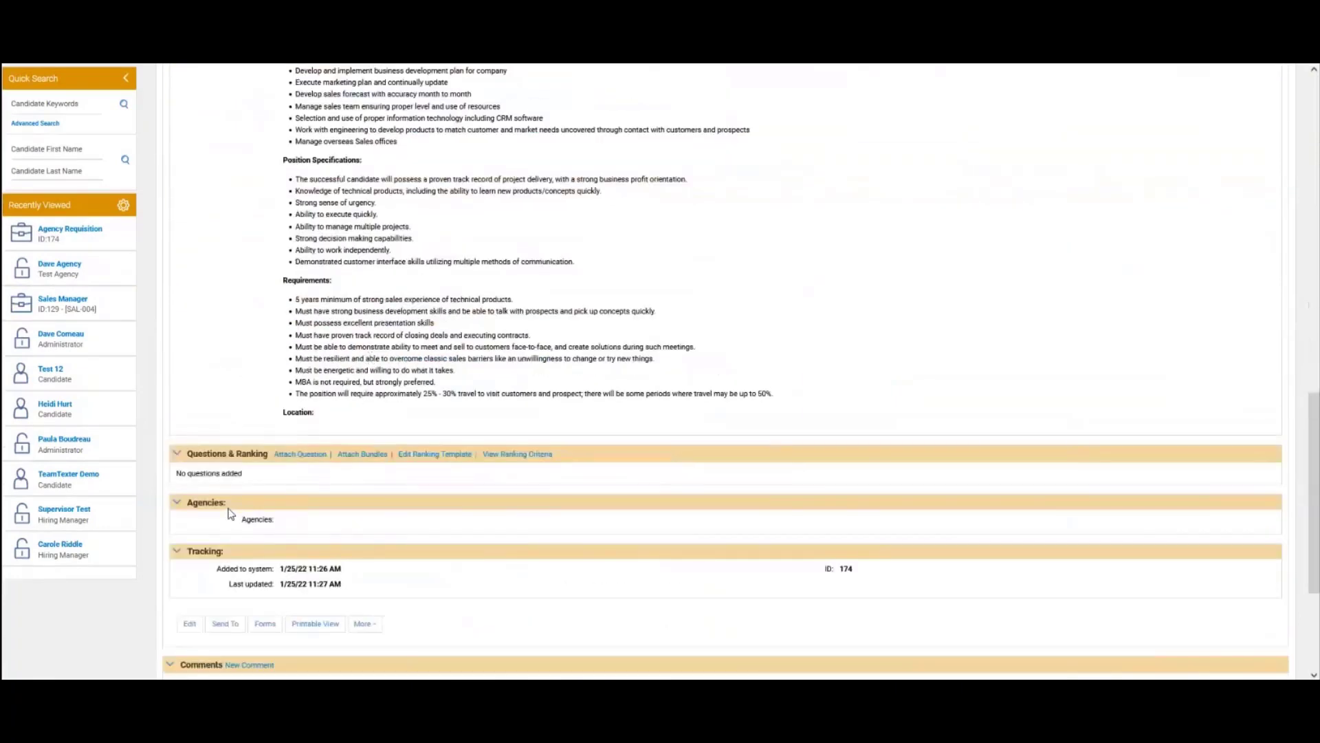
pyautogui.scroll(10, 271, 406)
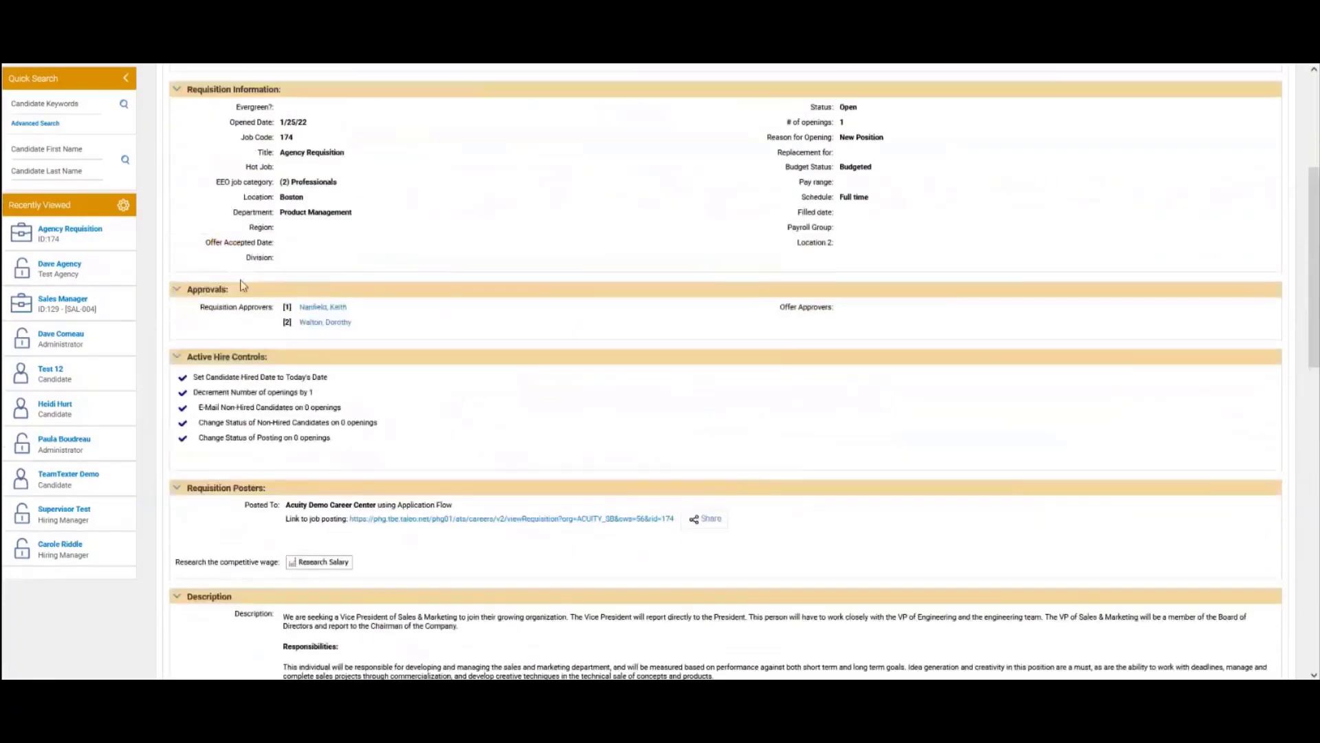
pyautogui.scroll(4, 243, 285)
pyautogui.click(186, 218)
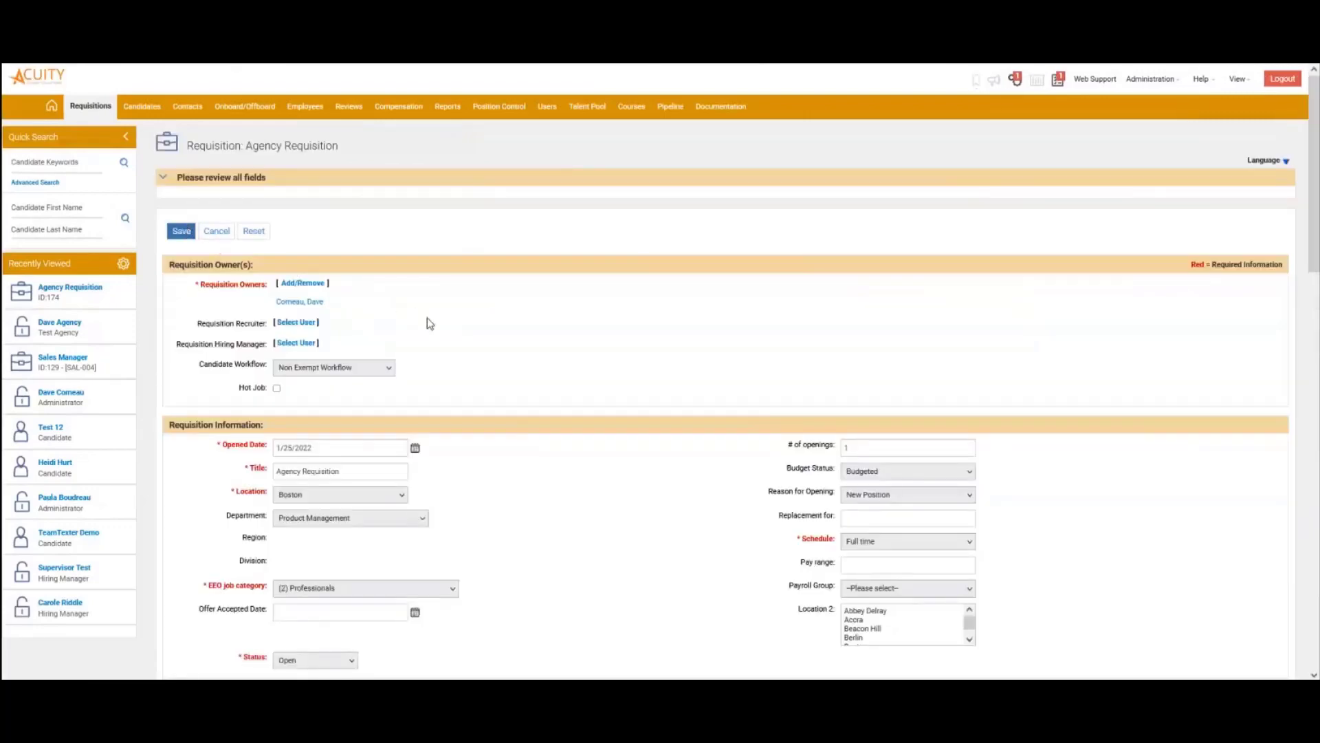
# Assign the agency user to the Agency Requisition under Agencies and save it
pyautogui.scroll(-5, 419, 371)
pyautogui.scroll(-7, 419, 392)
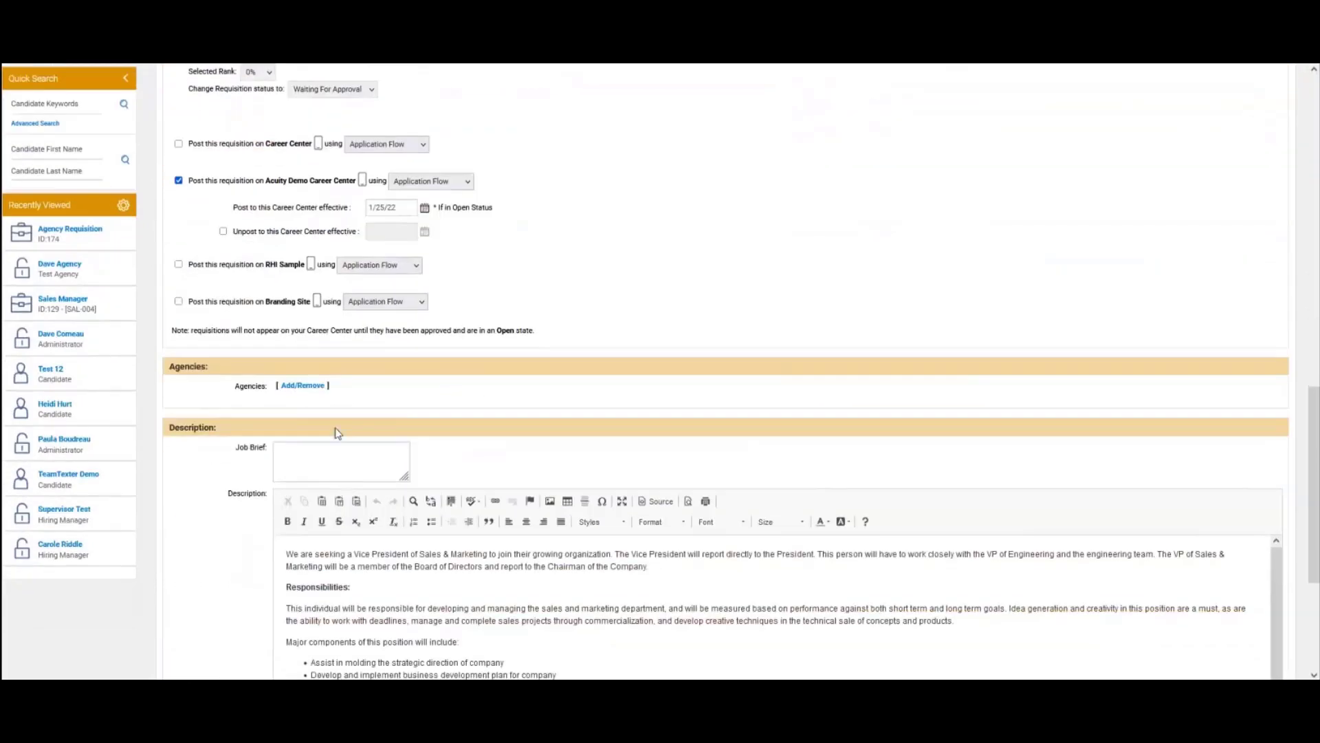
pyautogui.click(302, 385)
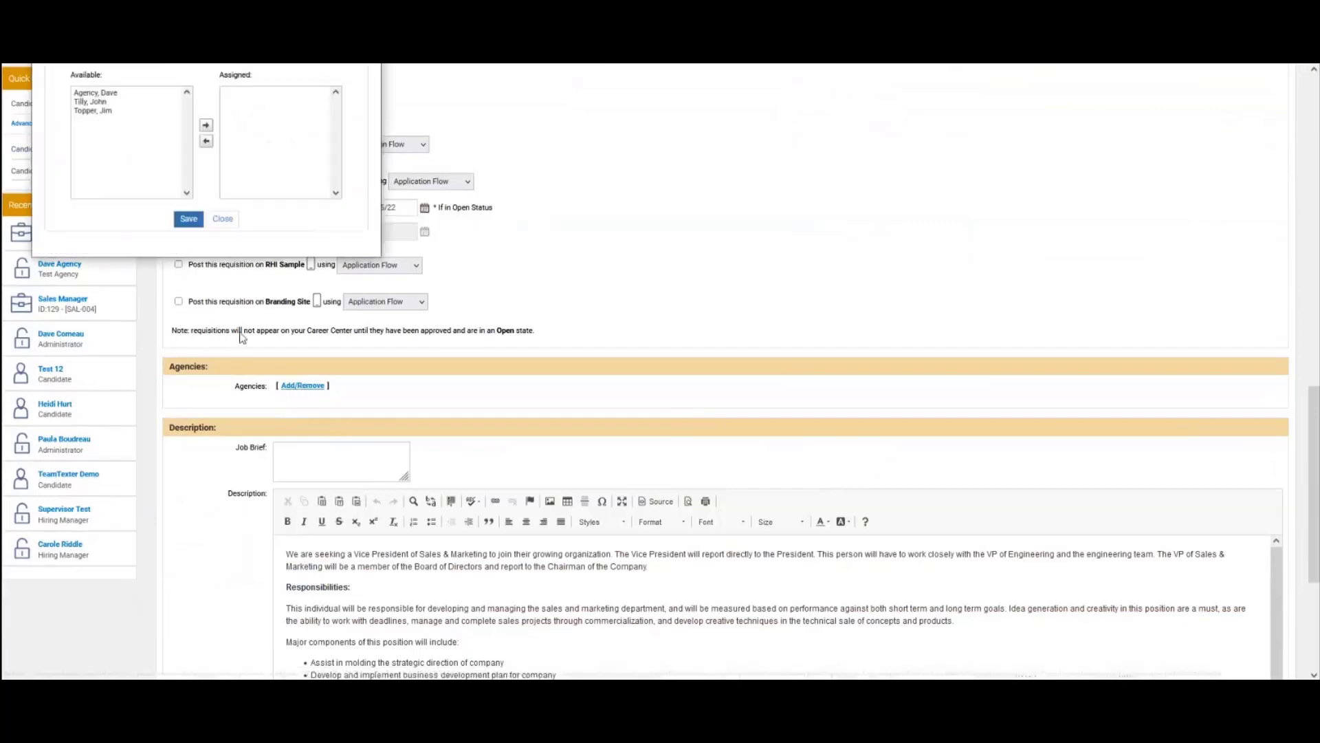
pyautogui.click(97, 95)
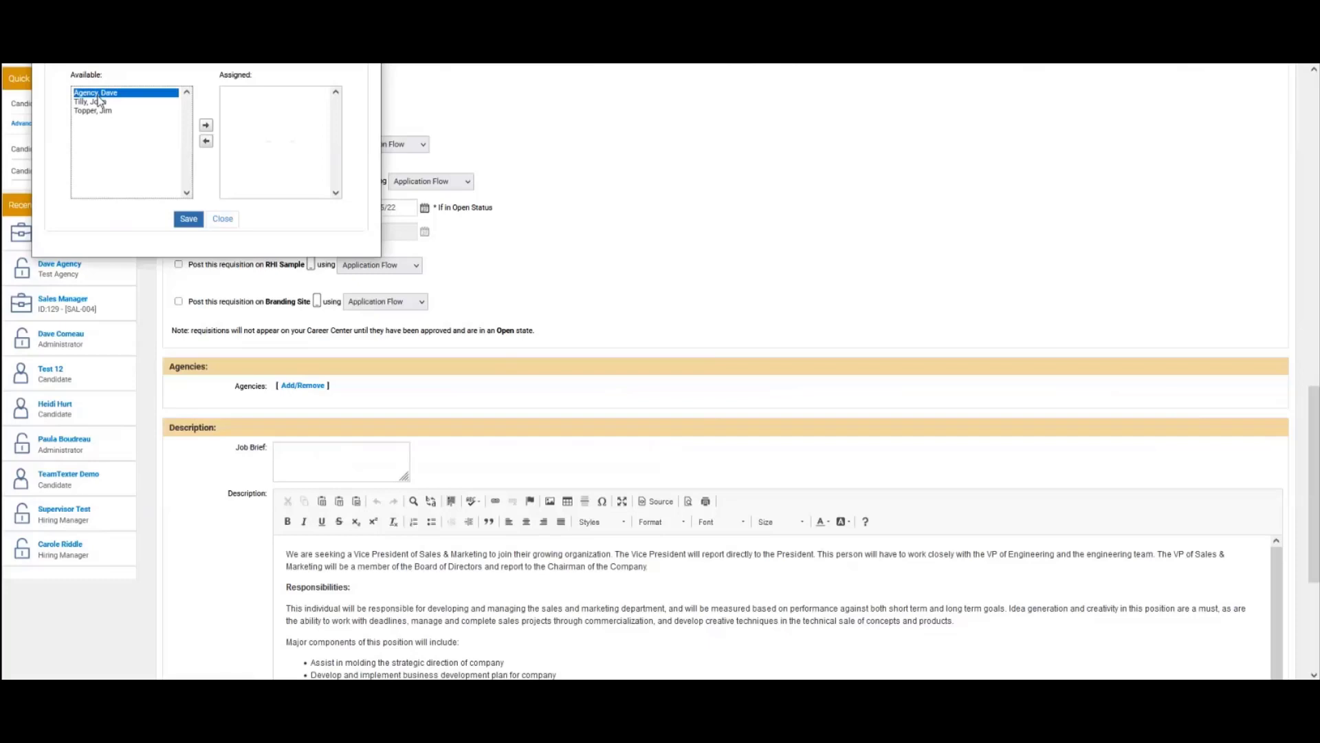
pyautogui.click(207, 126)
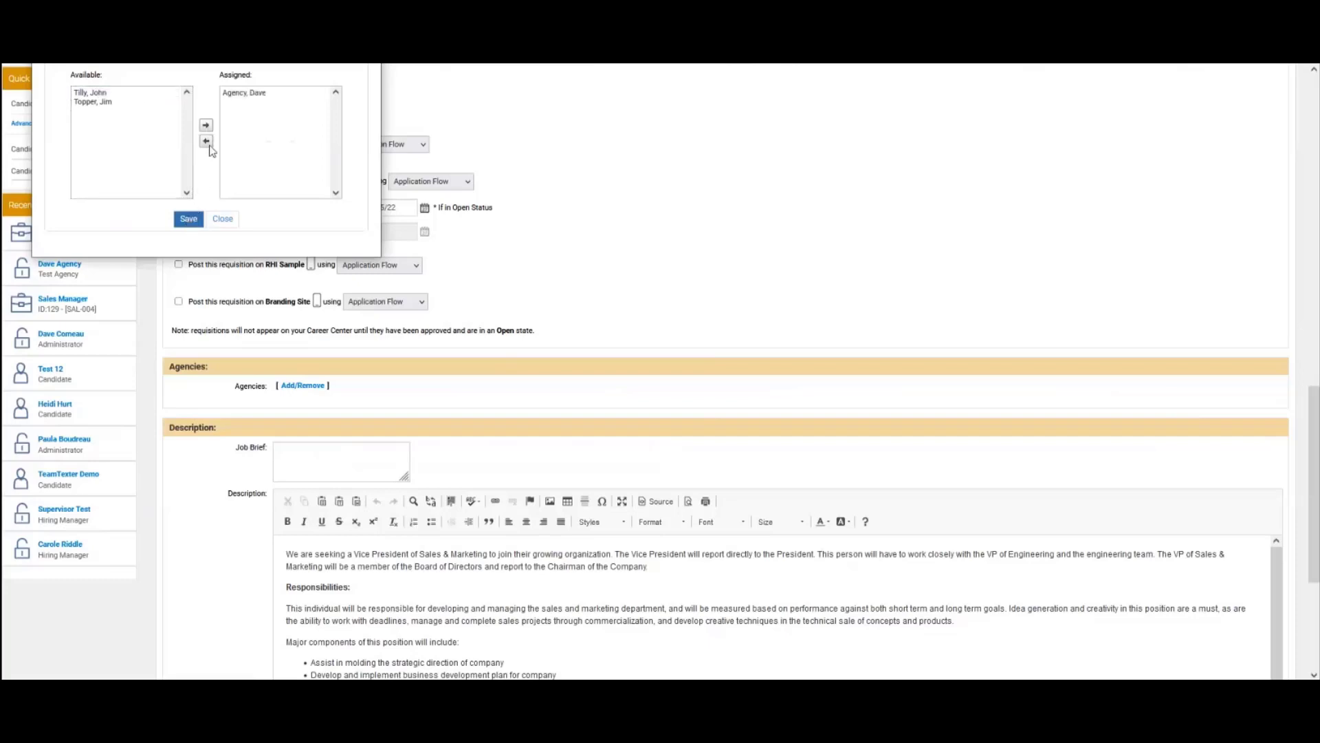
pyautogui.click(187, 220)
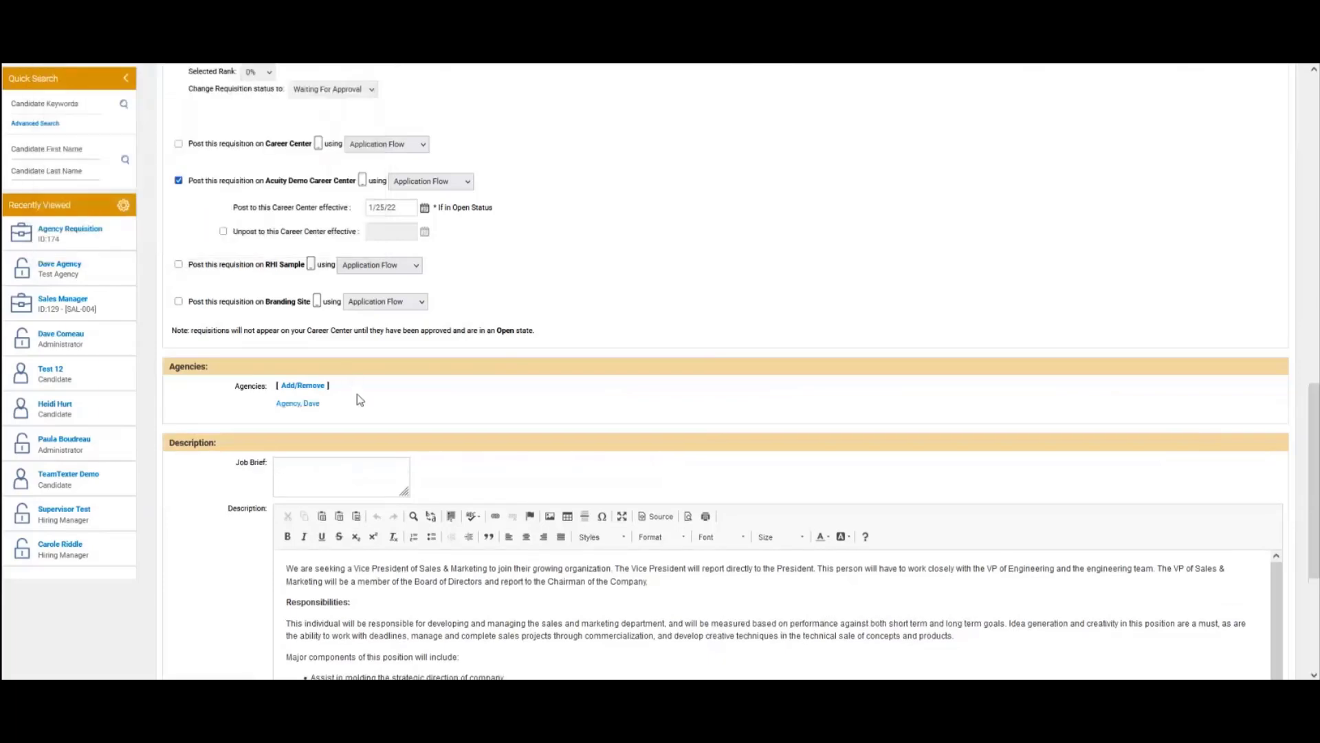
pyautogui.scroll(3, 358, 397)
pyautogui.scroll(10, 358, 398)
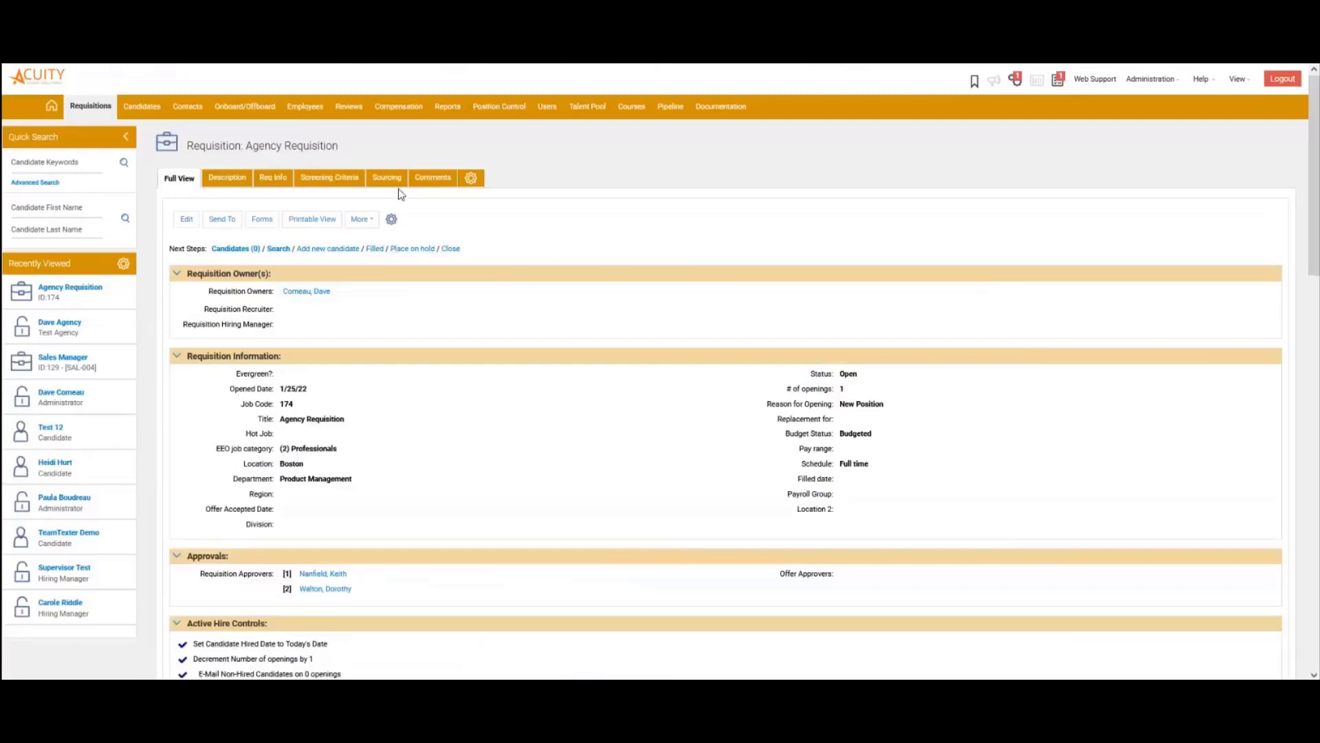
# Log out of the admin account and sign in with the agency user's user name and password
pyautogui.click(1276, 83)
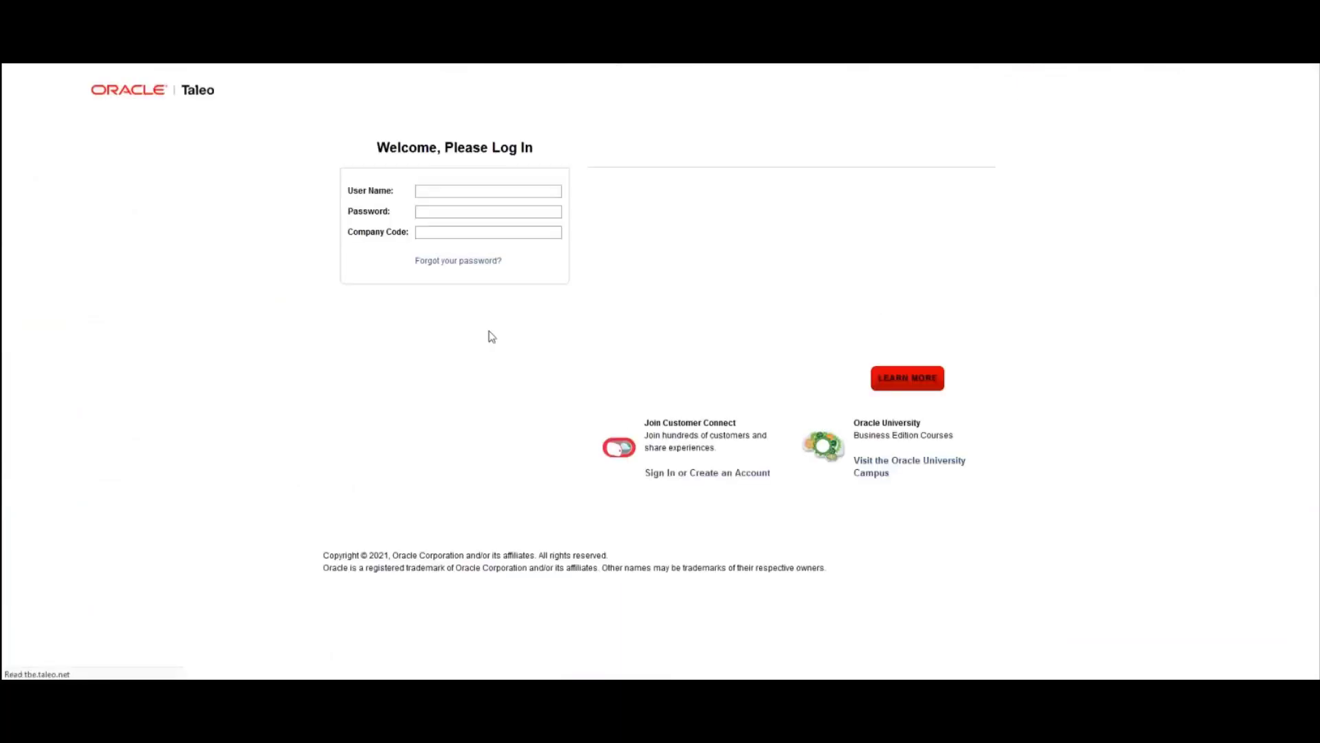
pyautogui.moveTo(459, 188); pyautogui.dragTo(395, 187)
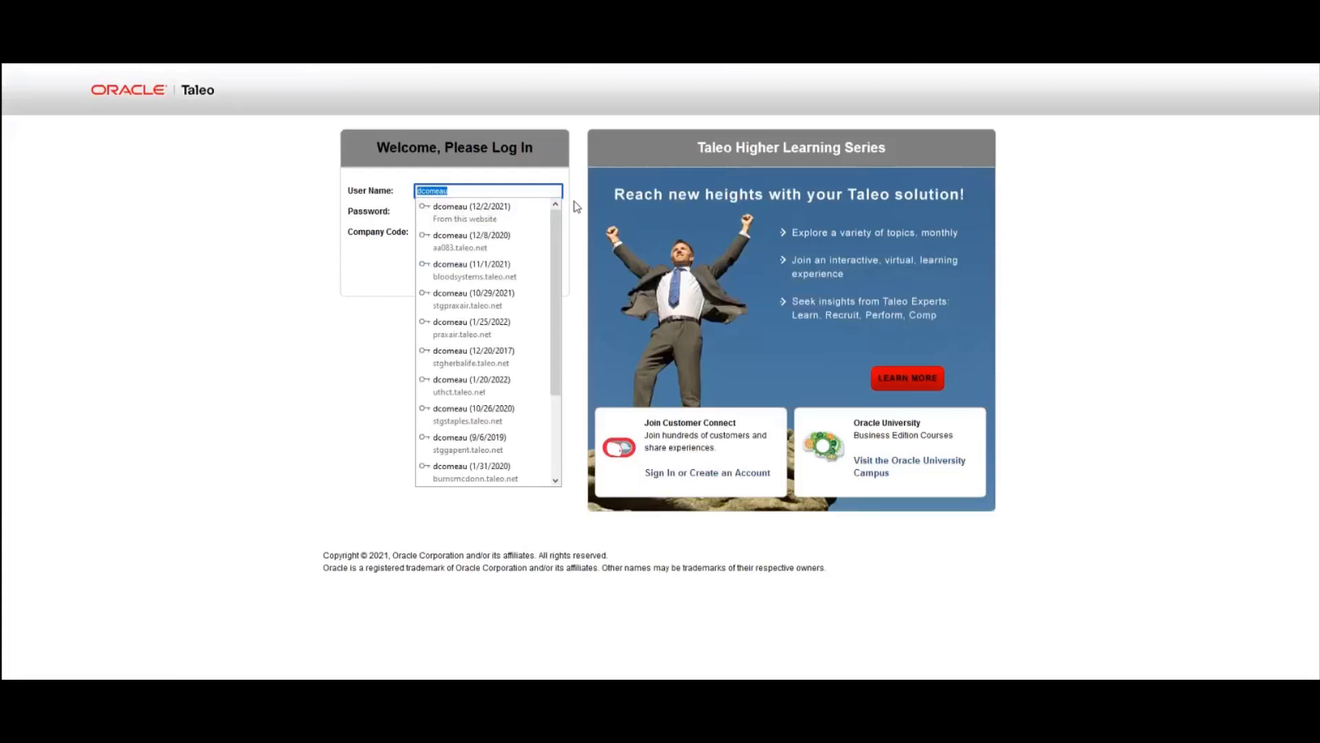
pyautogui.write('d')
pyautogui.write('gency')
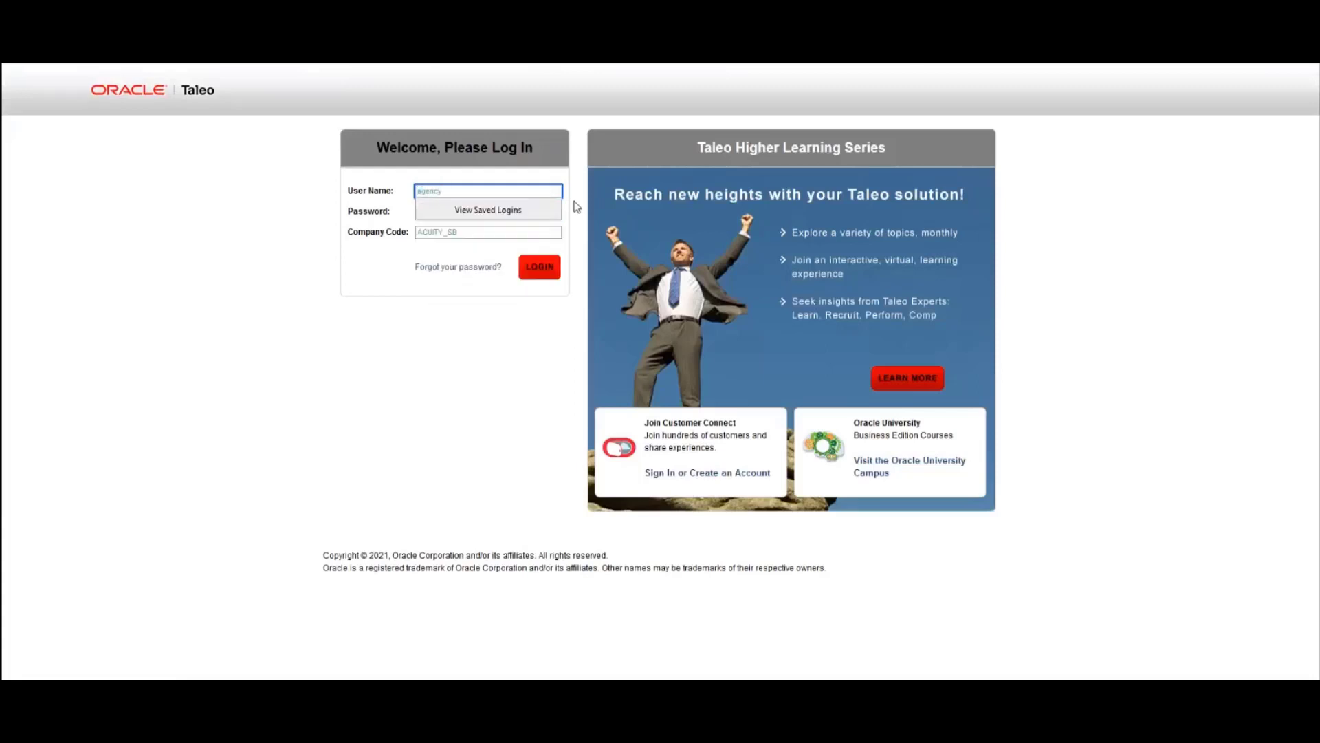
pyautogui.write('123')
pyautogui.press('Tab')
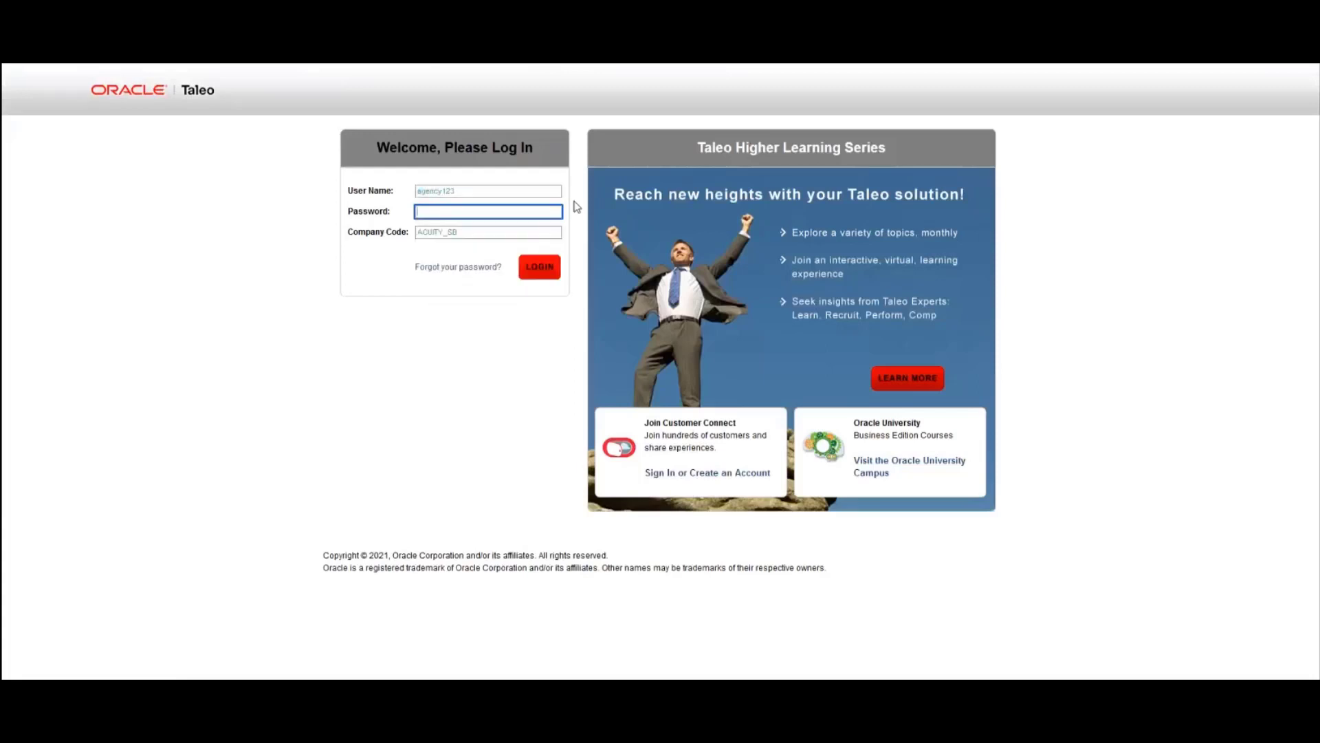
pyautogui.write('*********')
pyautogui.click(540, 267)
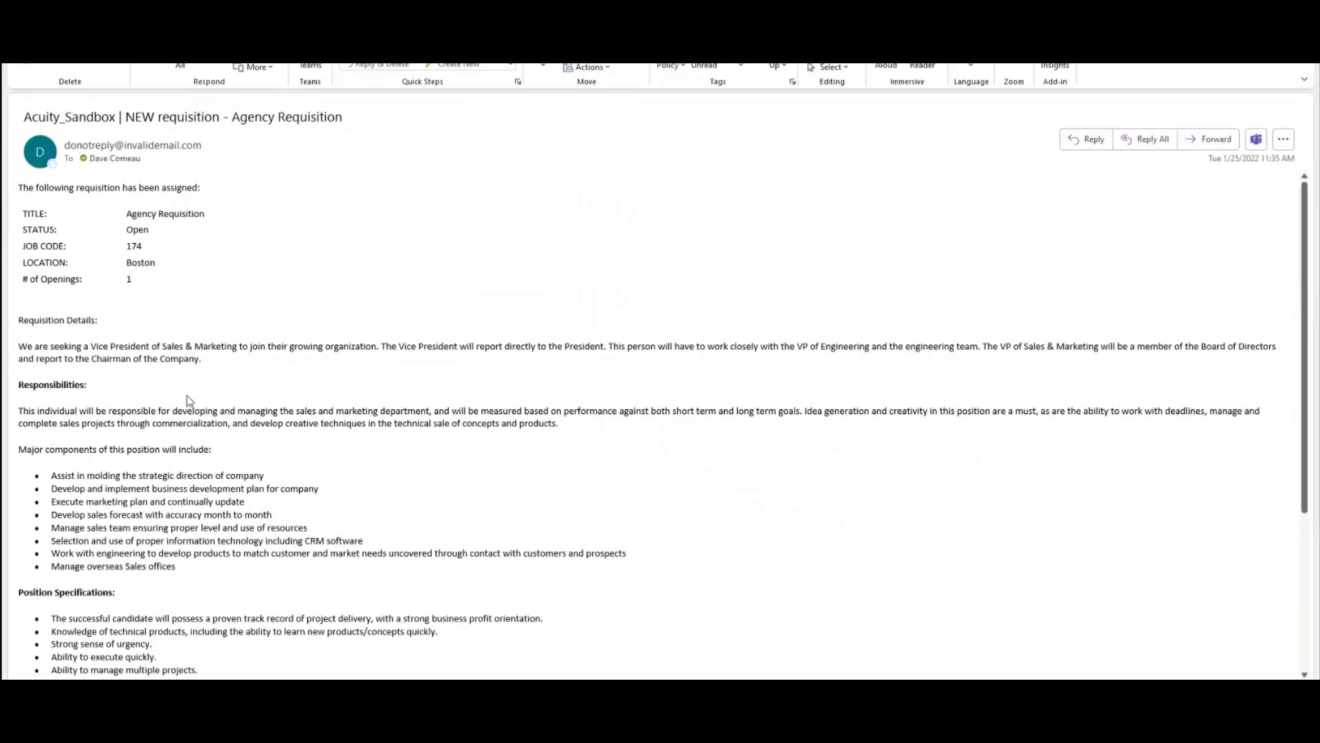
# Scroll through the 'NEW requisition - Agency Requisition' notification email in Outlook
pyautogui.scroll(-5, 196, 413)
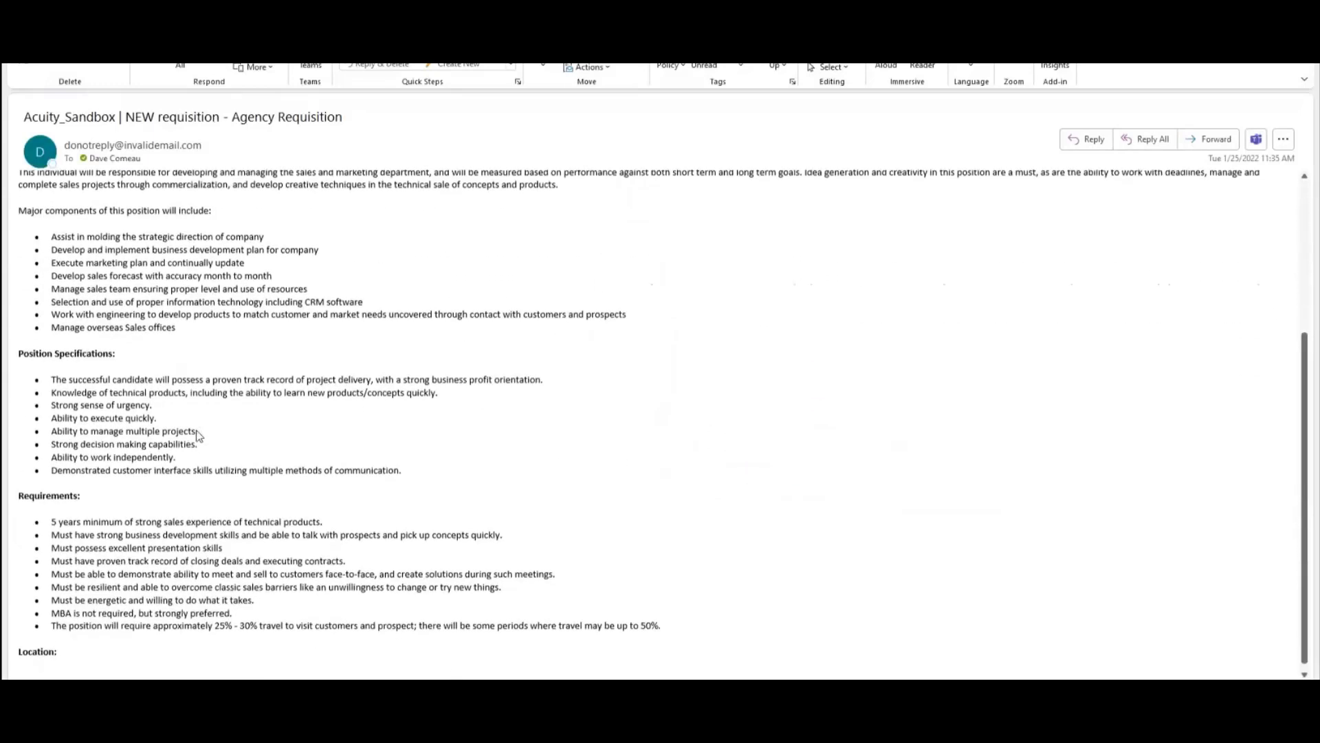
pyautogui.scroll(5, 318, 529)
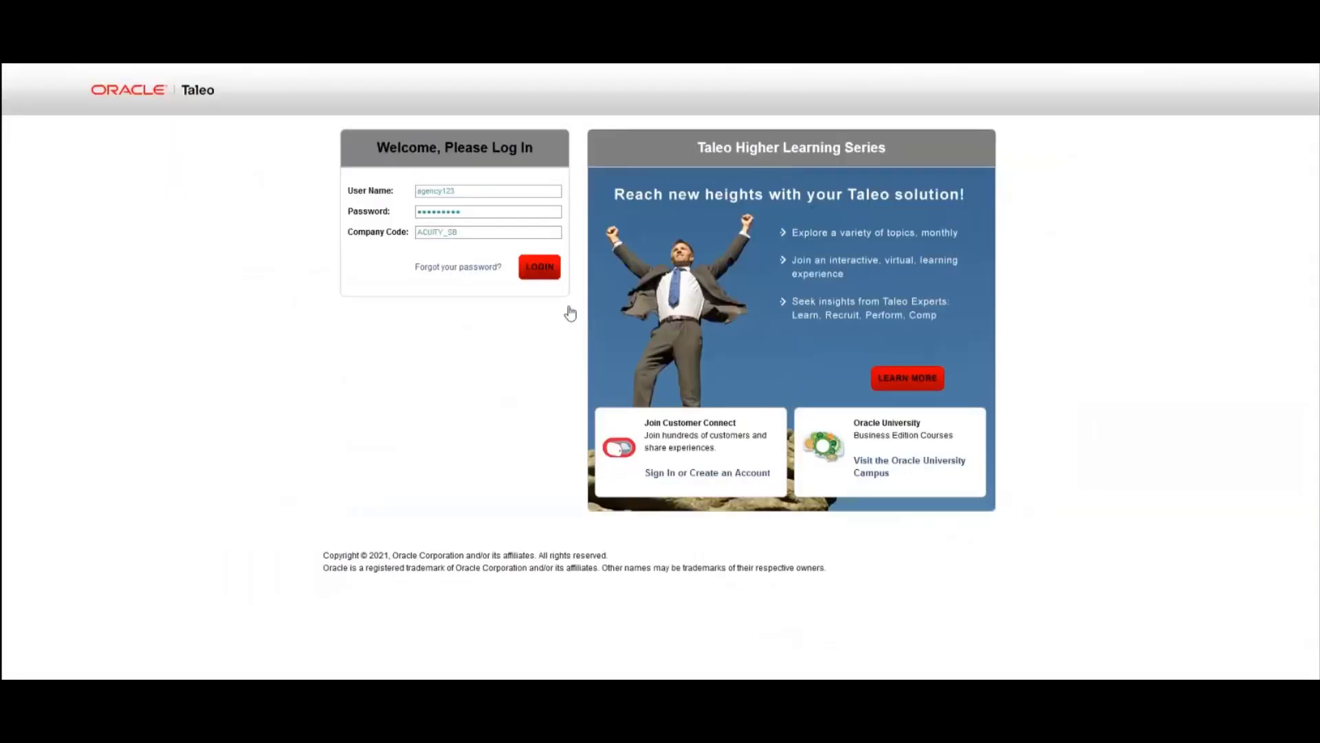
# Log in as the agency user without saving the password, and view the Agency Requisition's full details
pyautogui.click(540, 267)
pyautogui.click(376, 204)
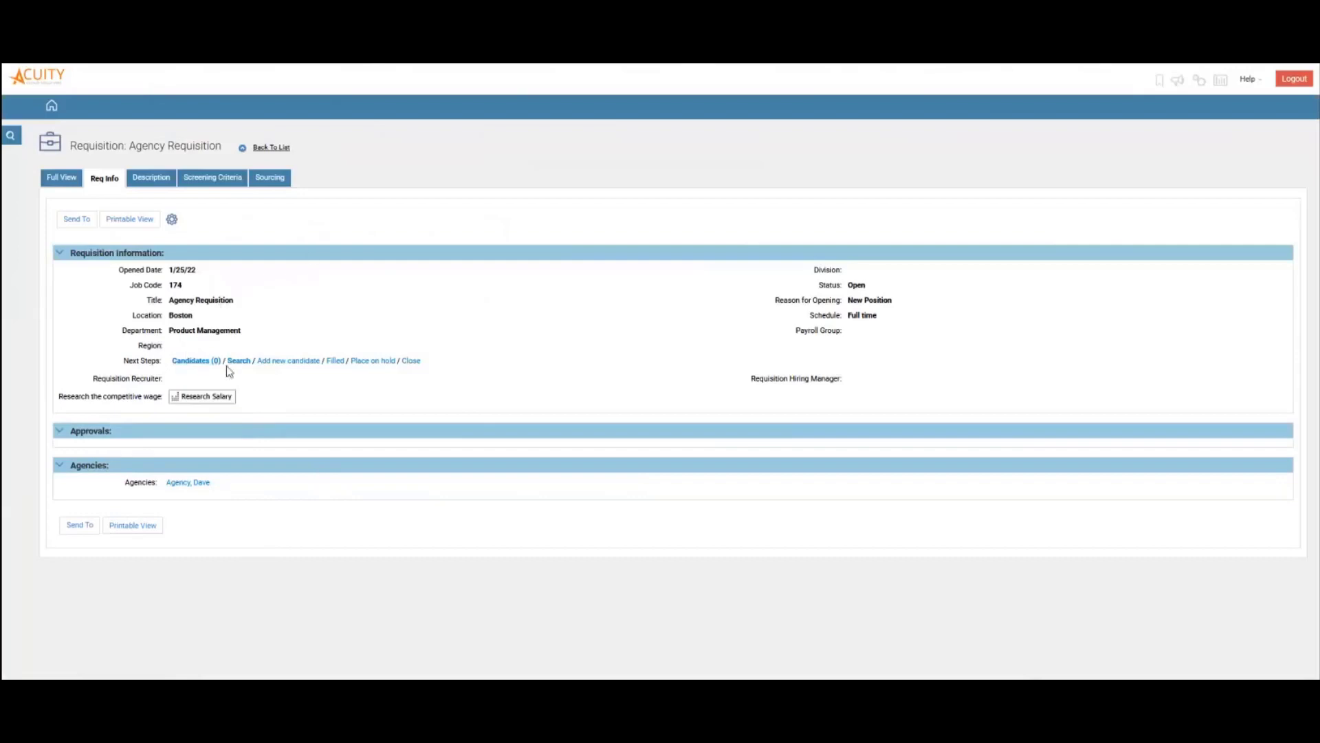
pyautogui.click(71, 180)
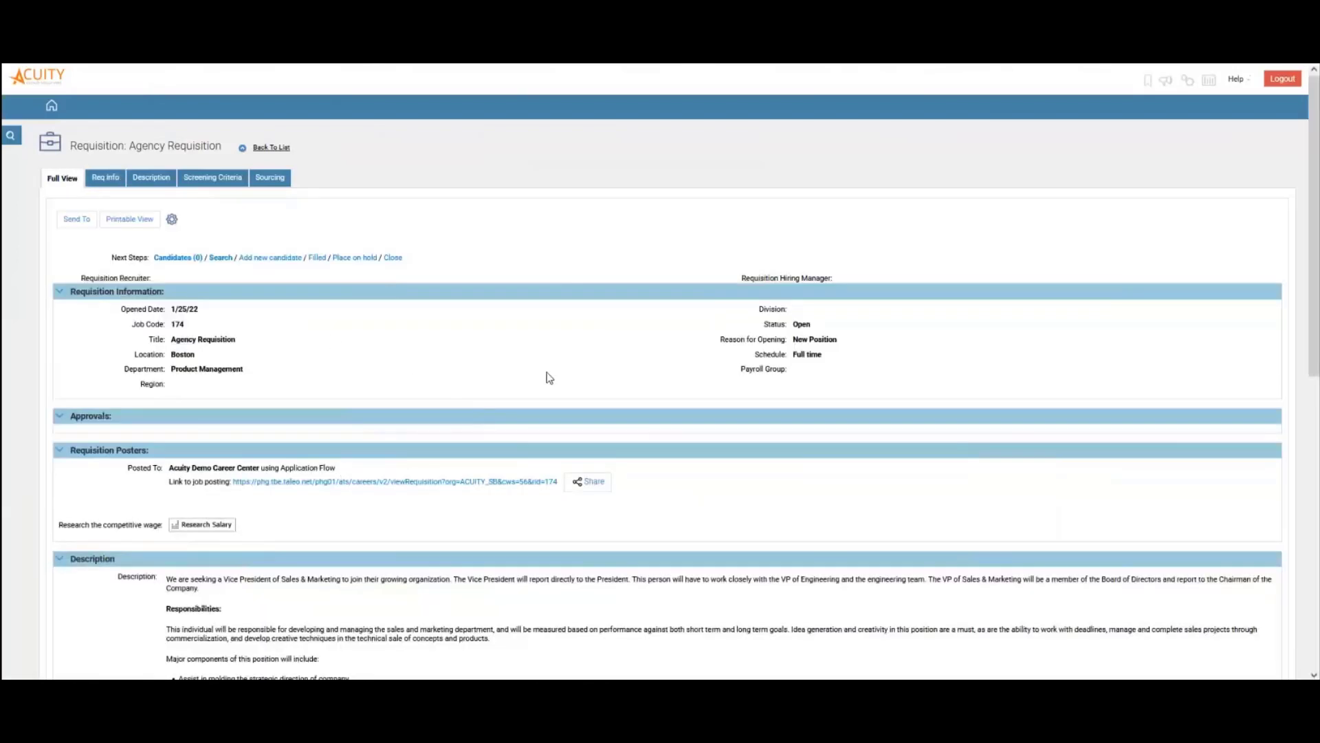
pyautogui.scroll(-8, 550, 377)
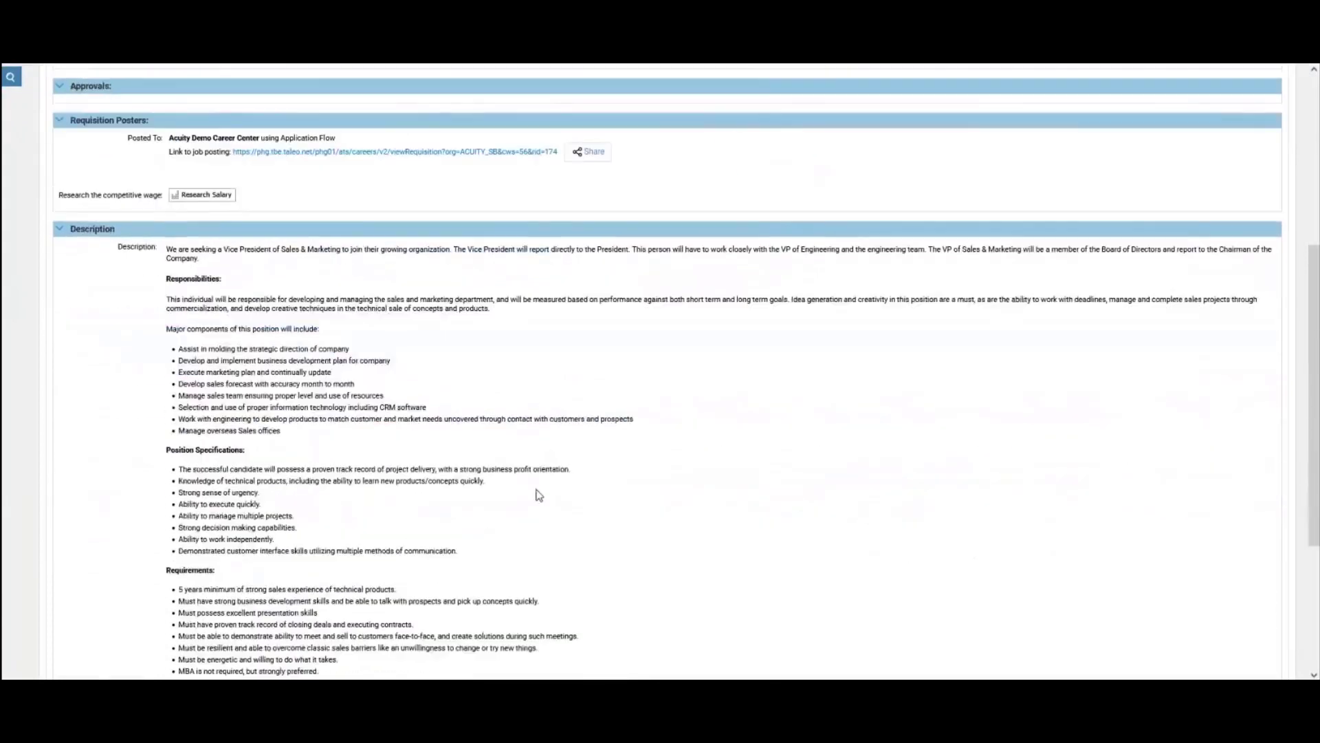
pyautogui.scroll(8, 538, 567)
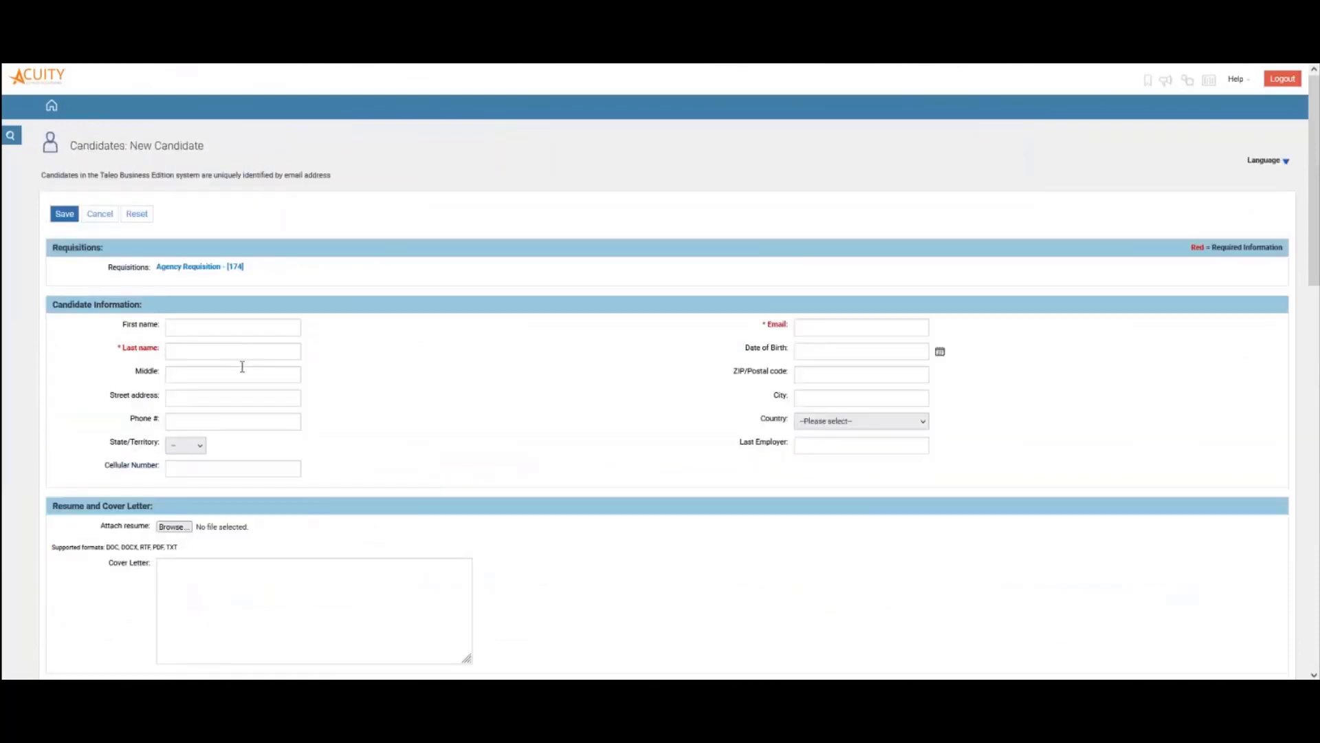
# Enter the candidate's first and last name and pick the street address from suggestions
pyautogui.click(246, 335)
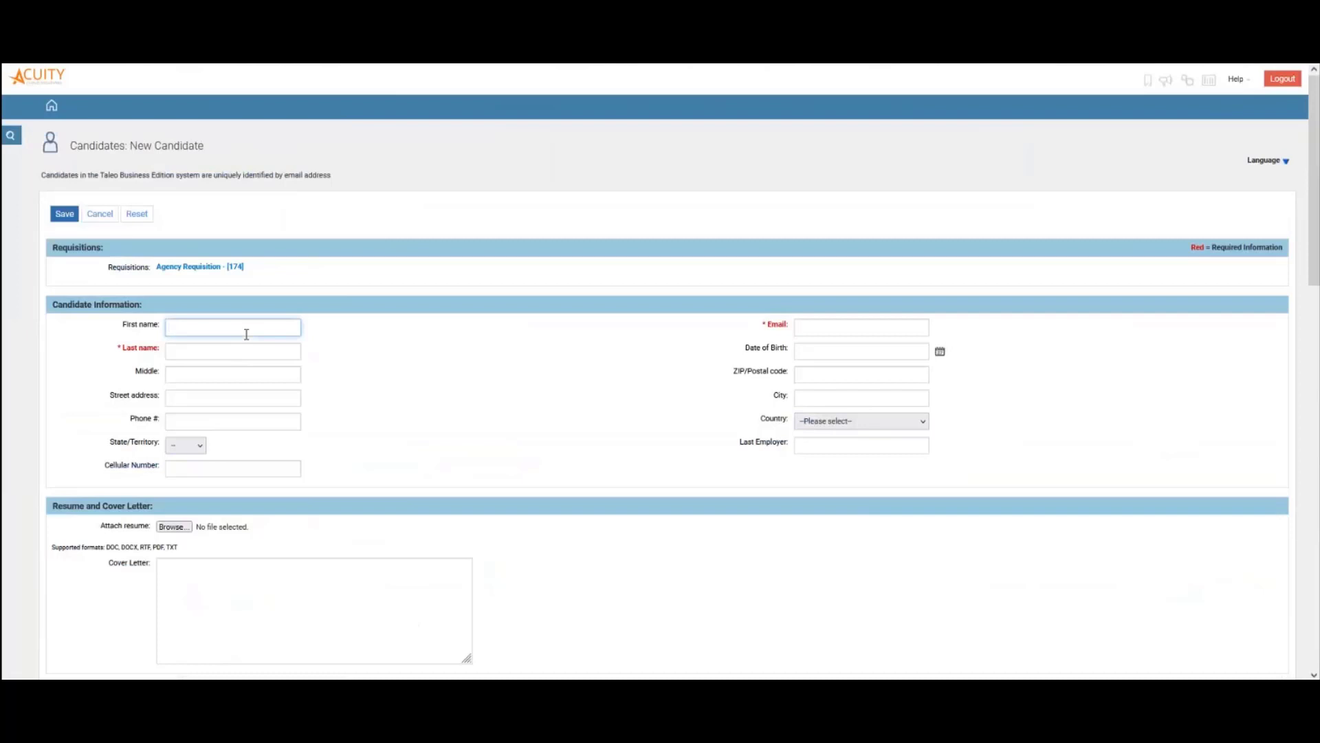
pyautogui.write('Test')
pyautogui.press('Tab')
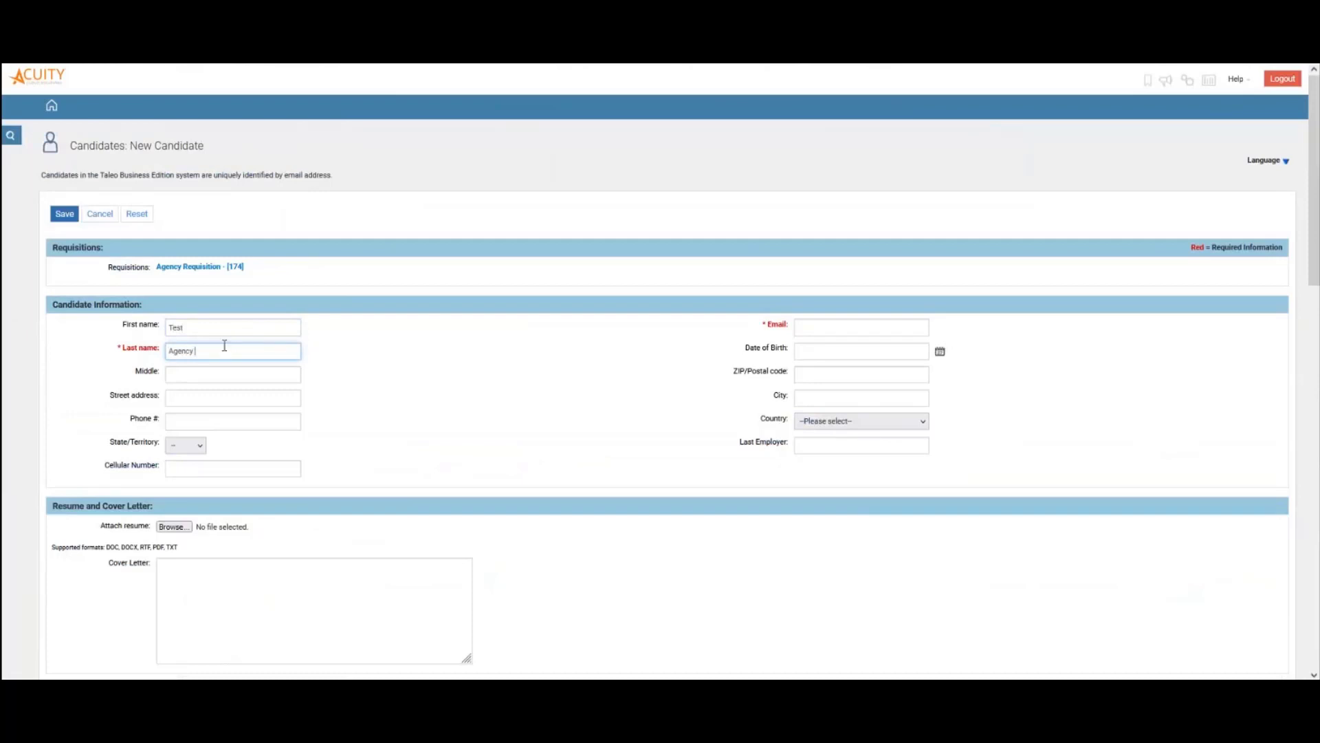
pyautogui.write('Agency Candidate')
pyautogui.click(217, 398)
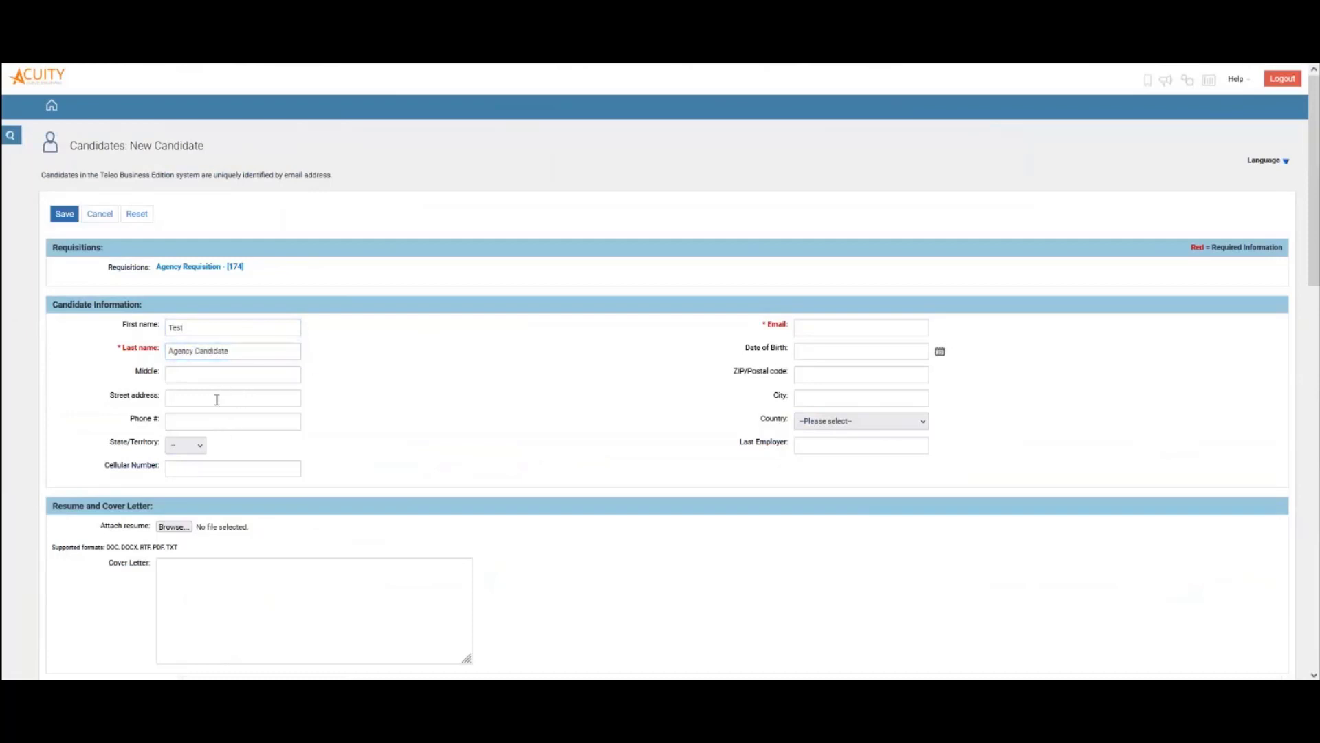
pyautogui.write('123')
pyautogui.click(218, 414)
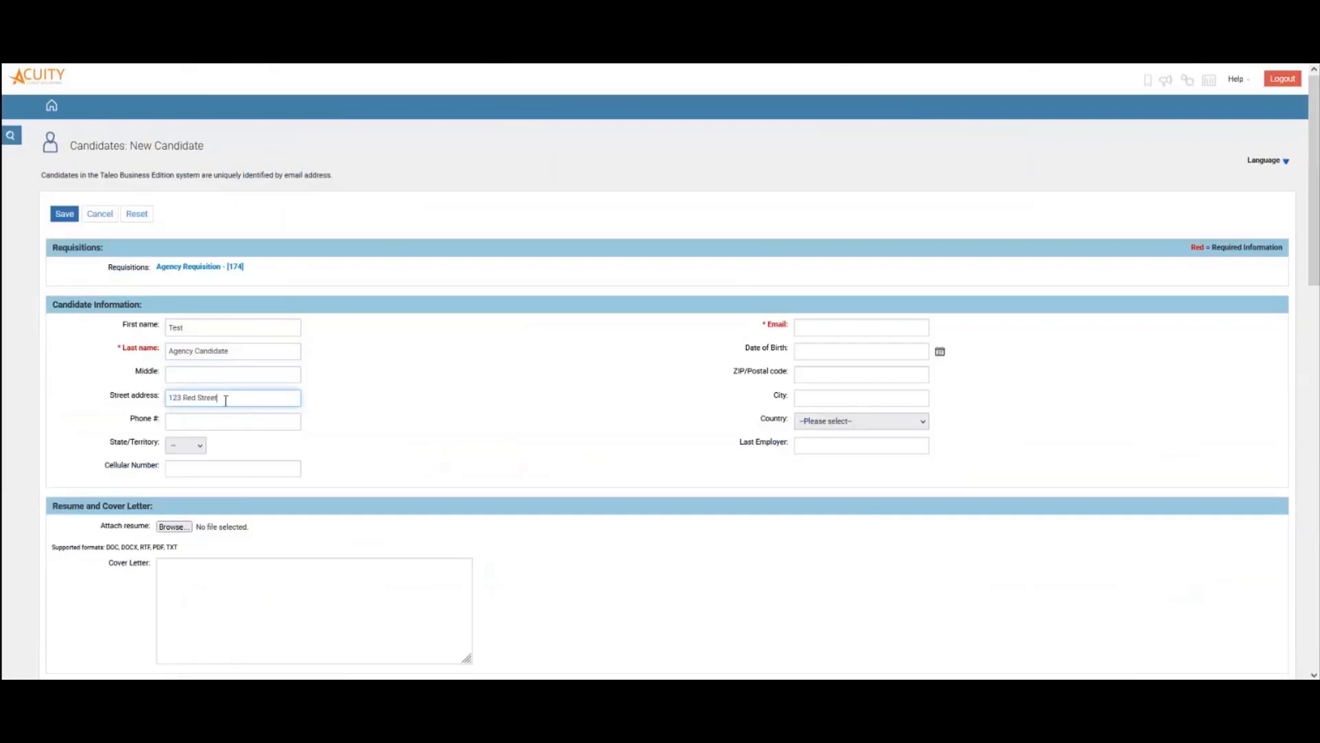
# Fill in the candidate's phone number, state and cellular number
pyautogui.click(283, 415)
pyautogui.write('1')
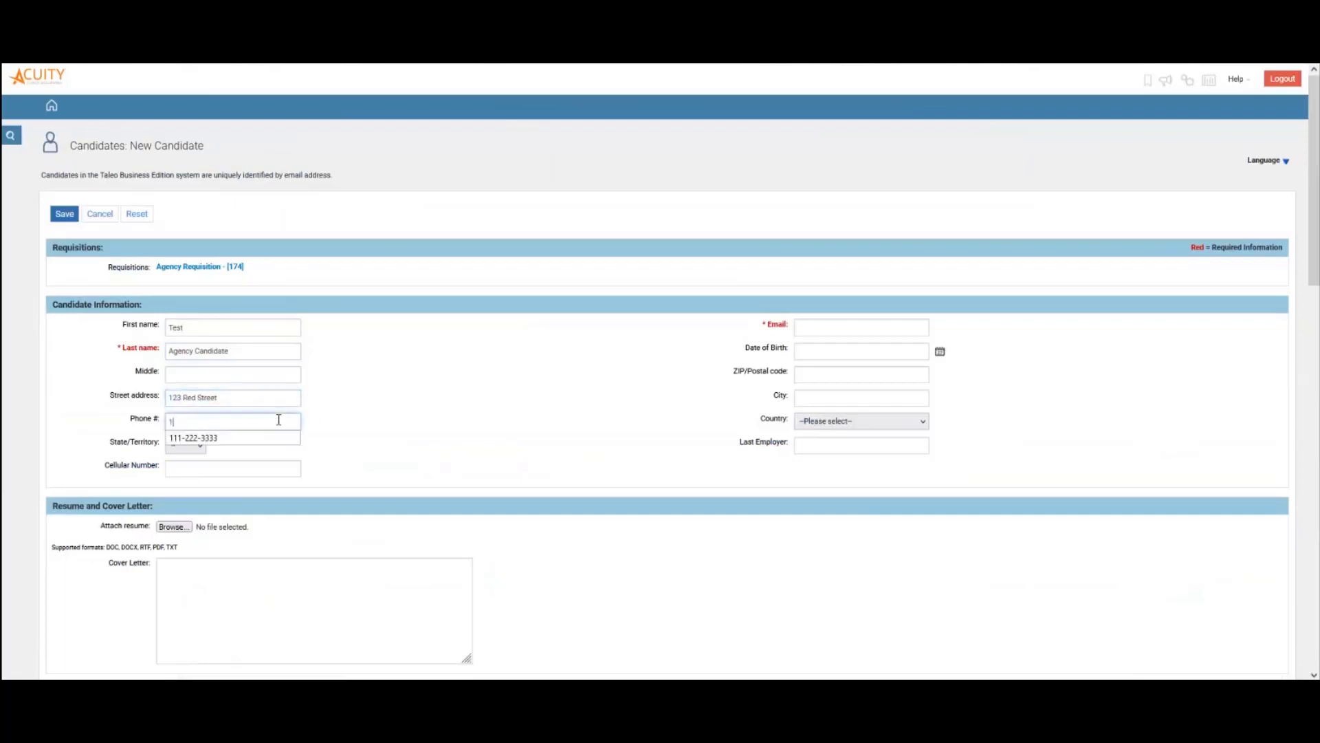
pyautogui.click(243, 440)
pyautogui.click(200, 447)
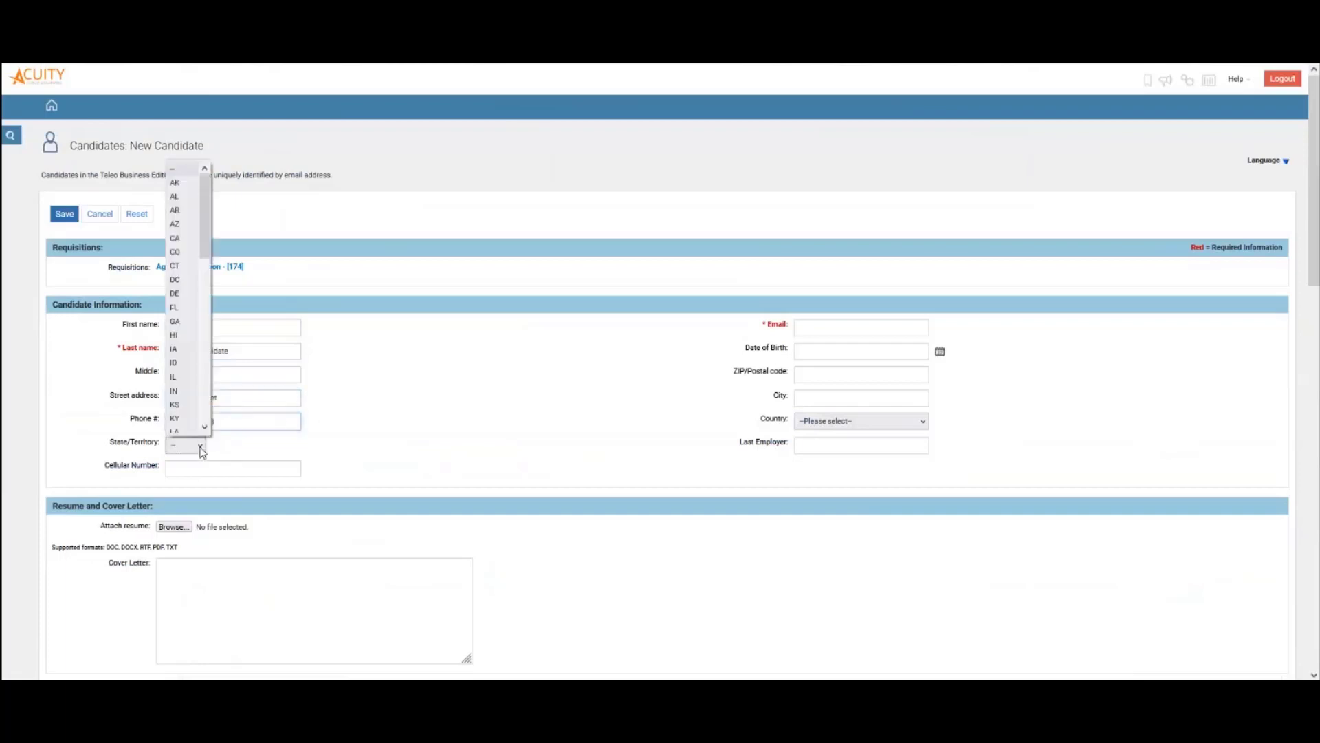
pyautogui.click(181, 330)
pyautogui.click(204, 466)
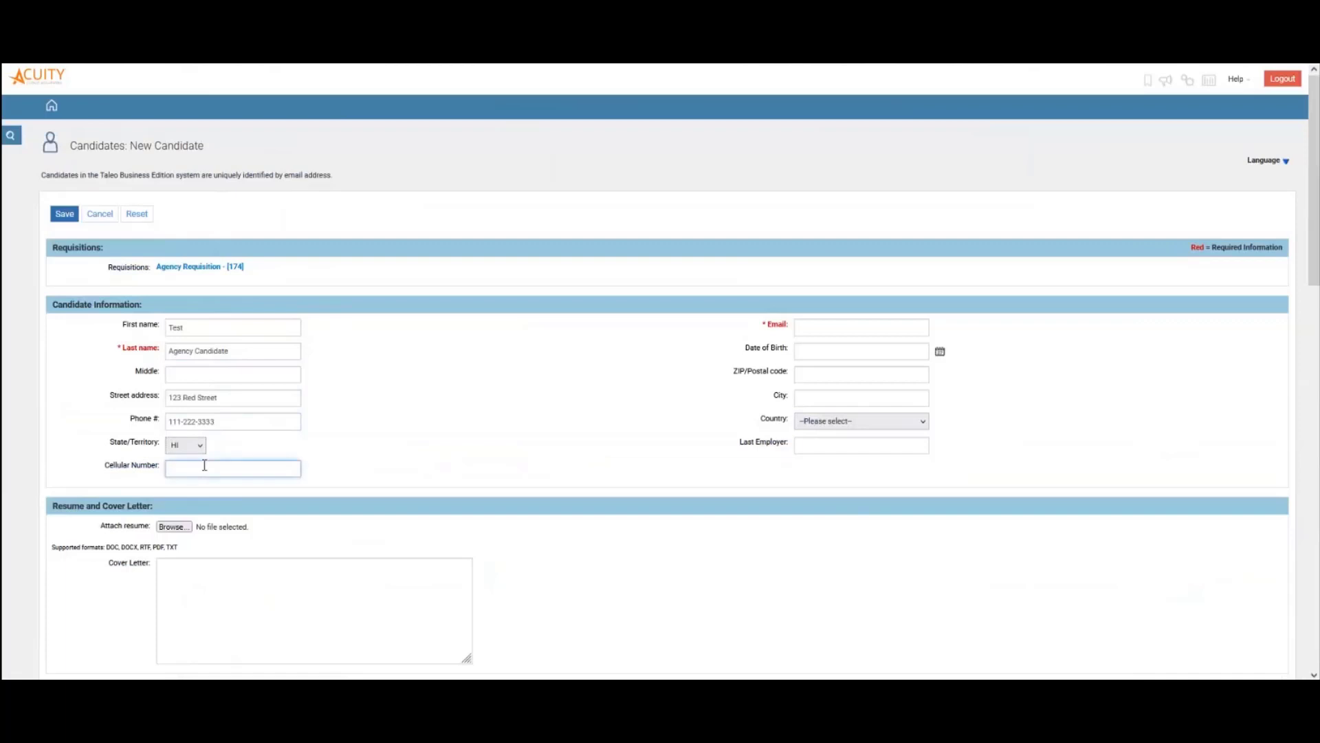
pyautogui.write('222-333-4444')
# Enter the candidate's email address and set the date of birth to the 1st, 1980
pyautogui.click(863, 328)
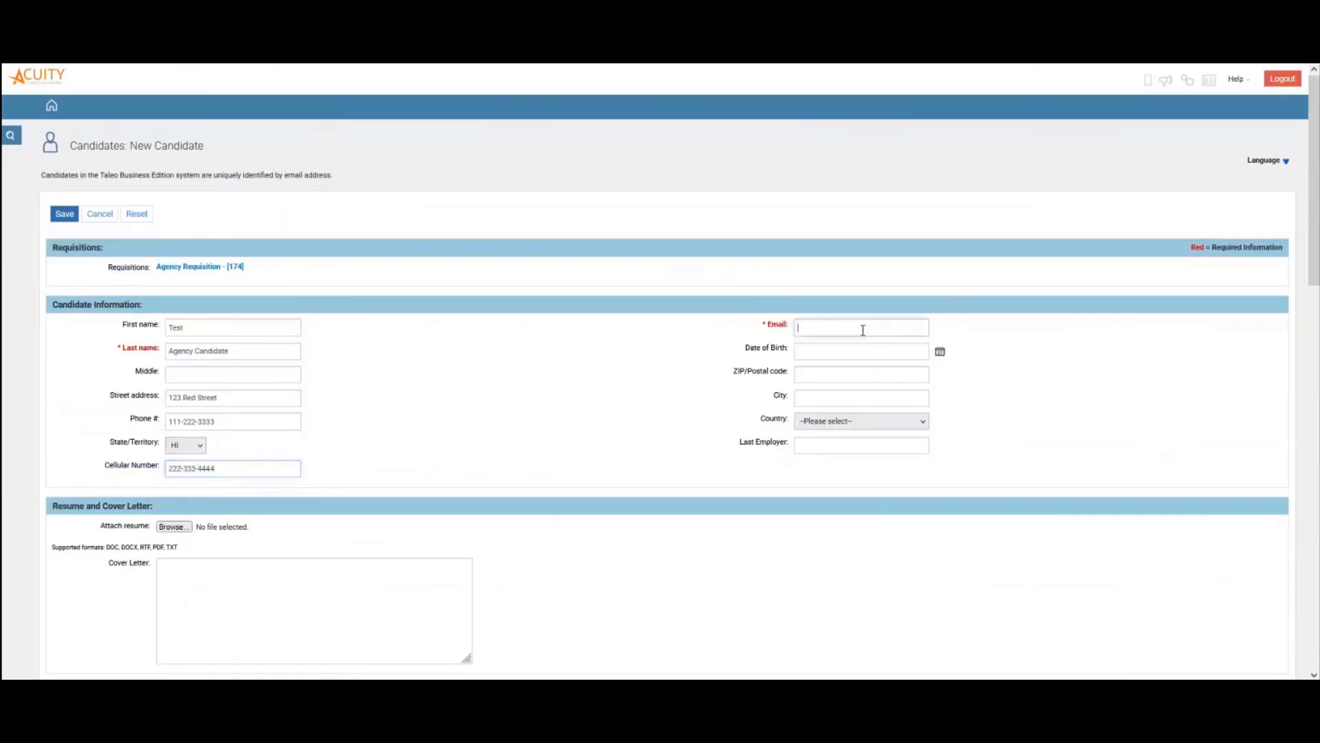
pyautogui.write('testagency123@test.com')
pyautogui.click(940, 351)
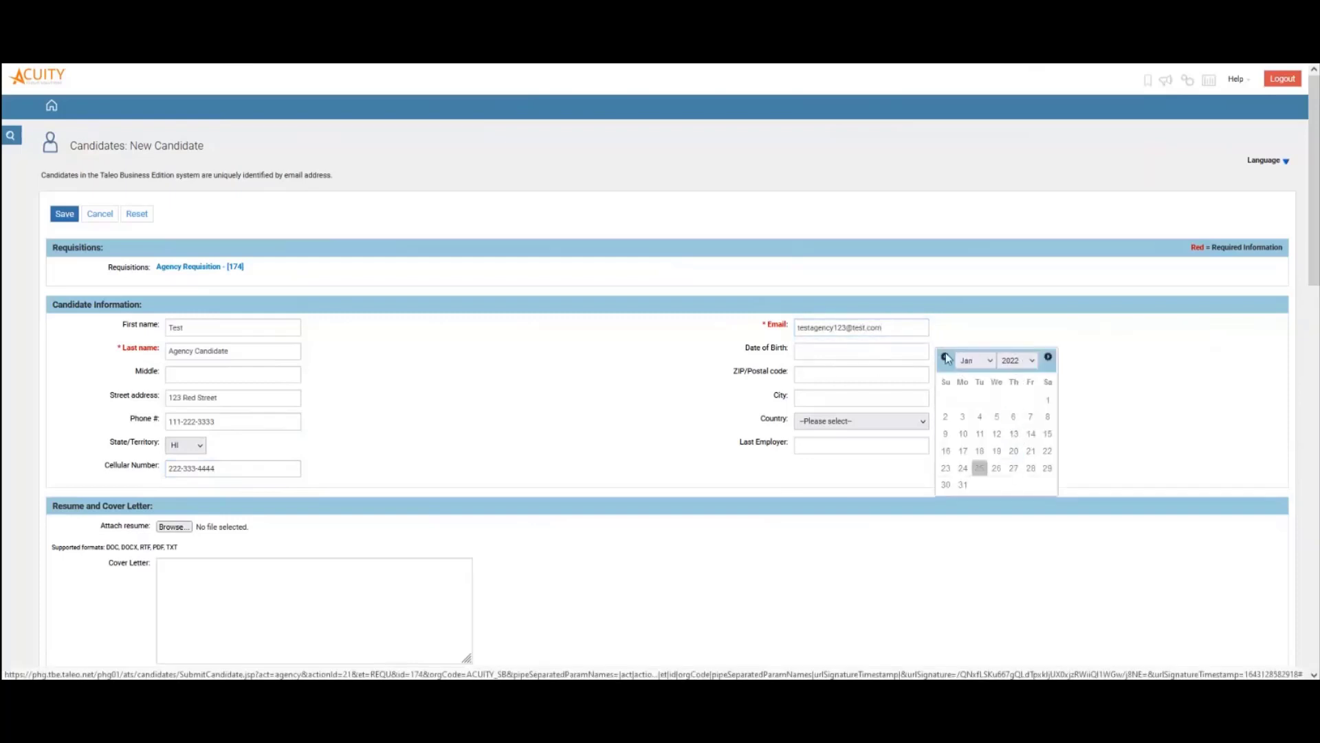
pyautogui.click(1025, 361)
pyautogui.scroll(10, 1026, 397)
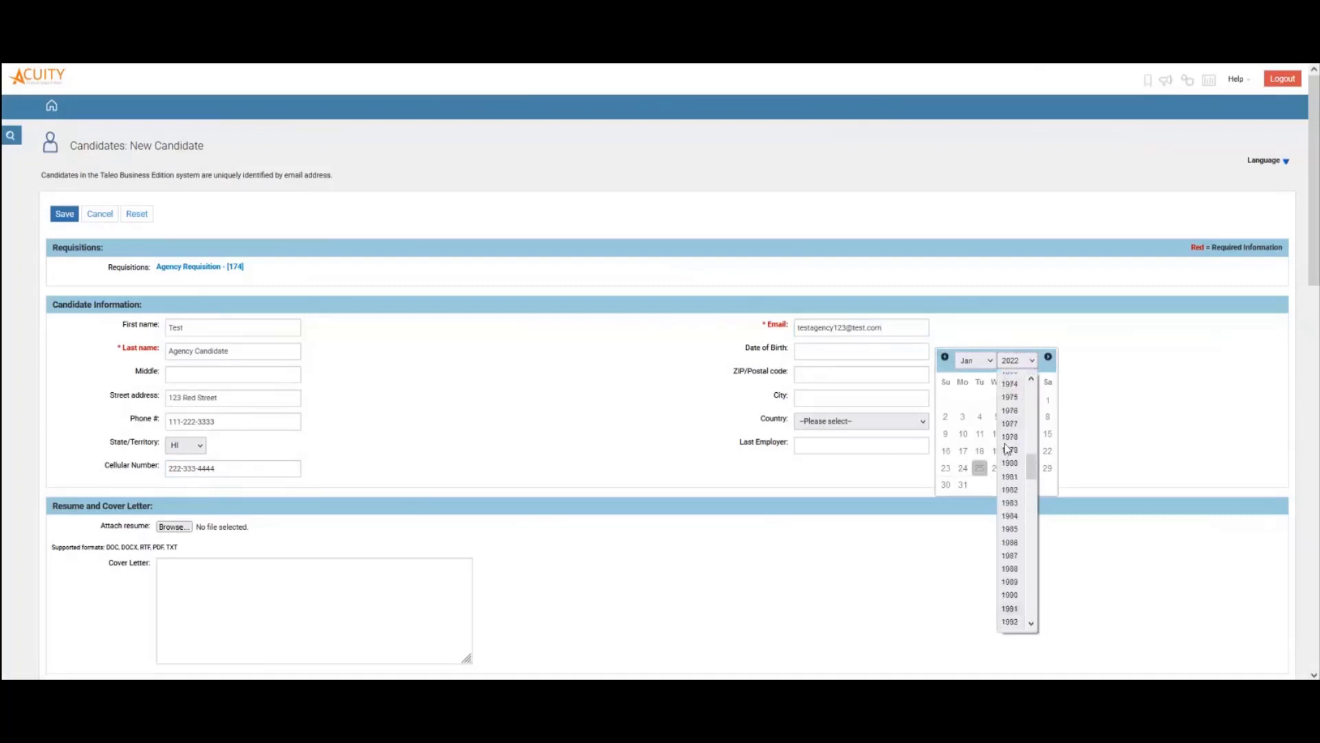
pyautogui.click(1014, 467)
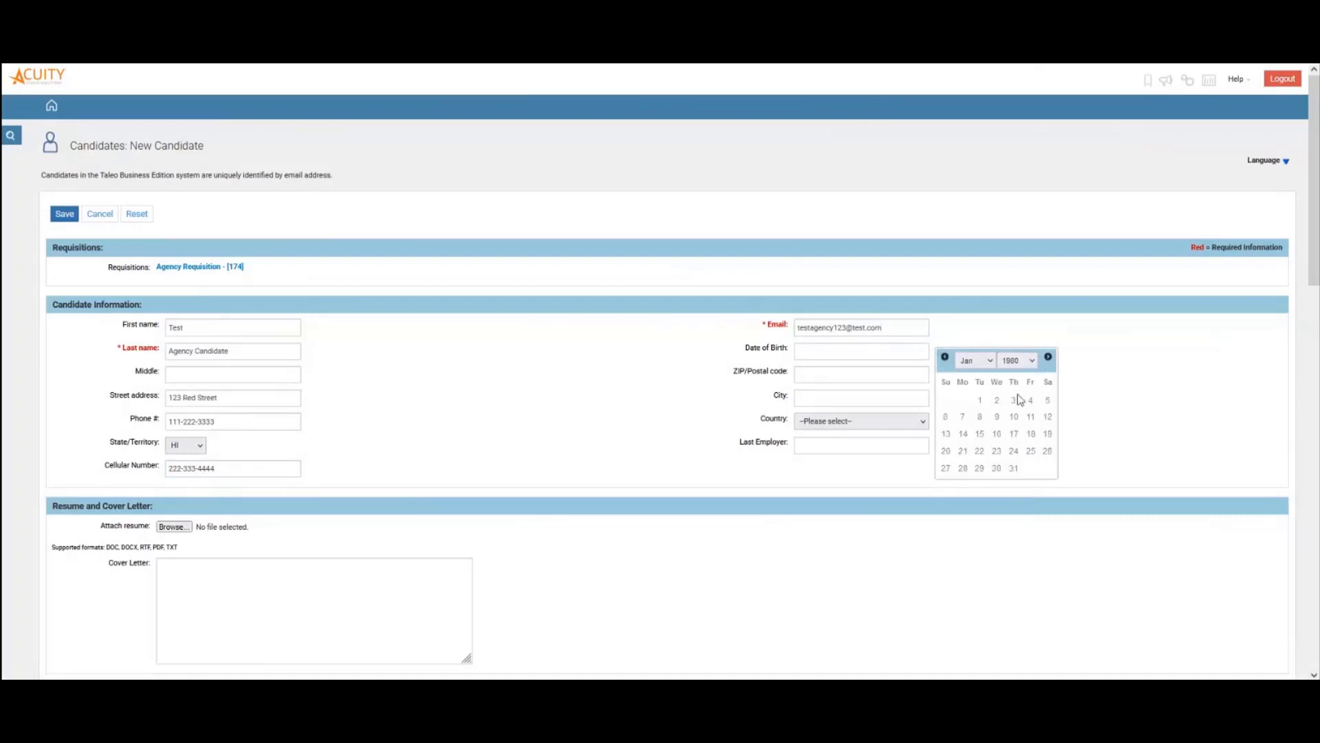
pyautogui.click(996, 397)
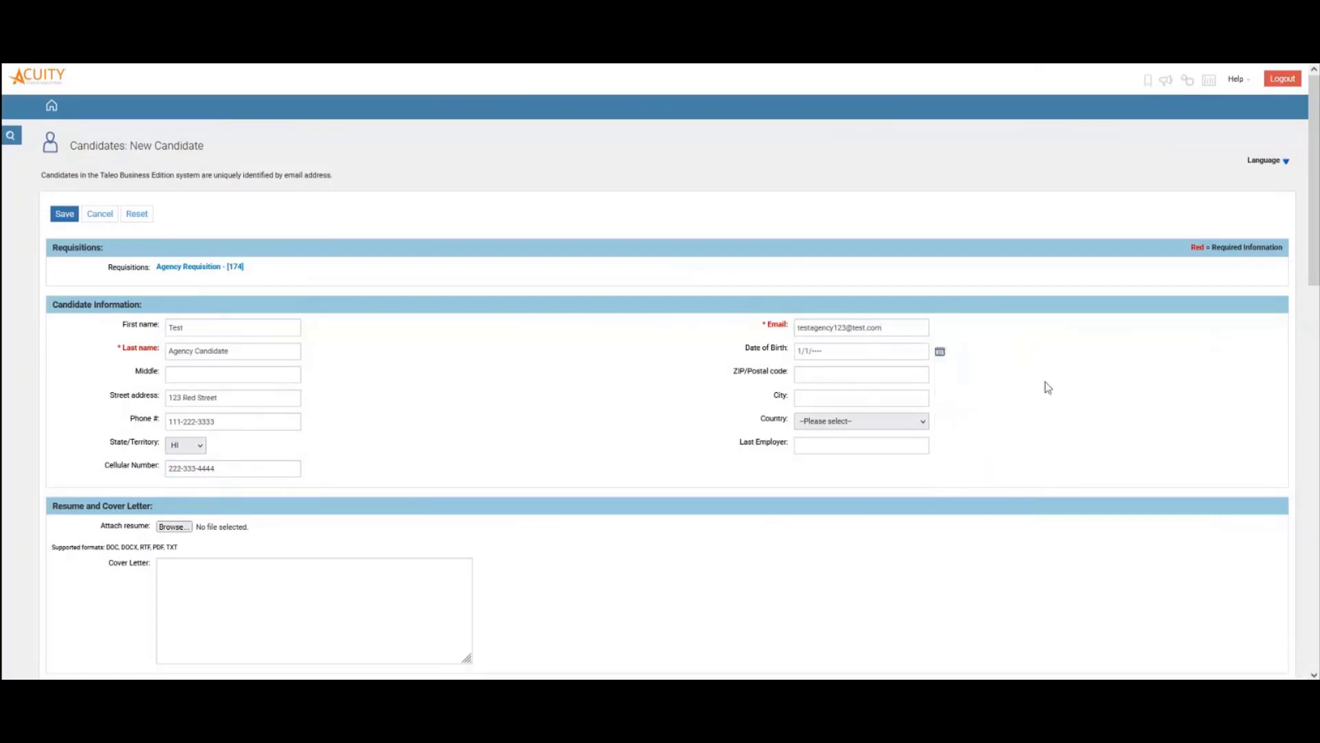
# Enter the ZIP code and city, set the country to United States, and scroll to the form's bottom
pyautogui.press('Tab')
pyautogui.write('1234')
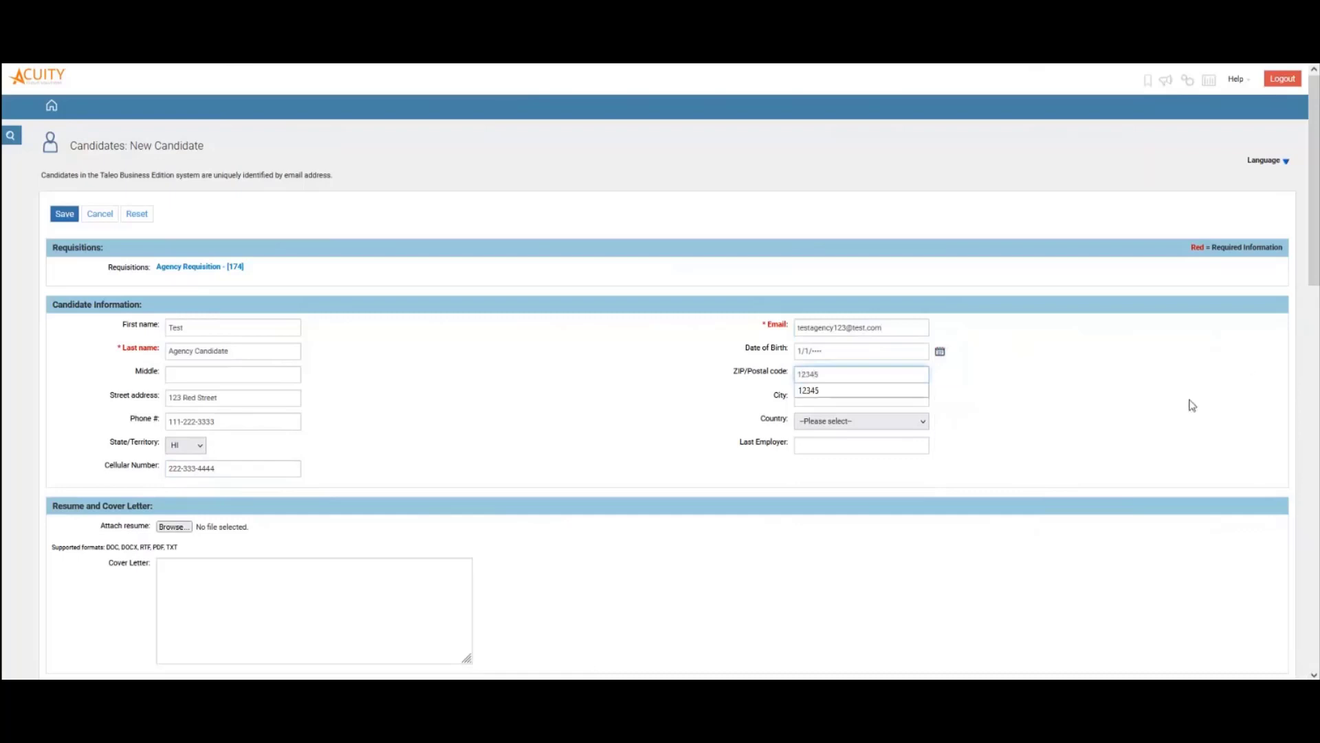
pyautogui.write('5')
pyautogui.click(874, 399)
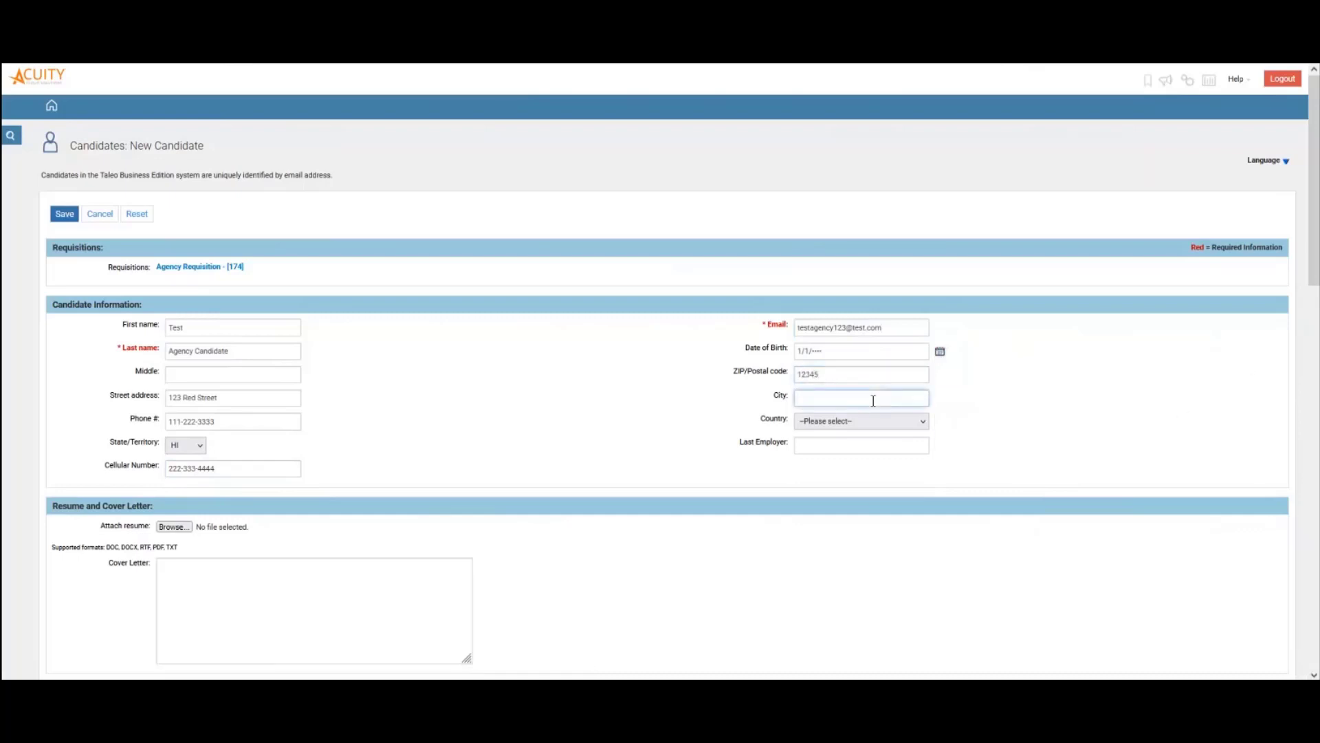
pyautogui.write('Test City')
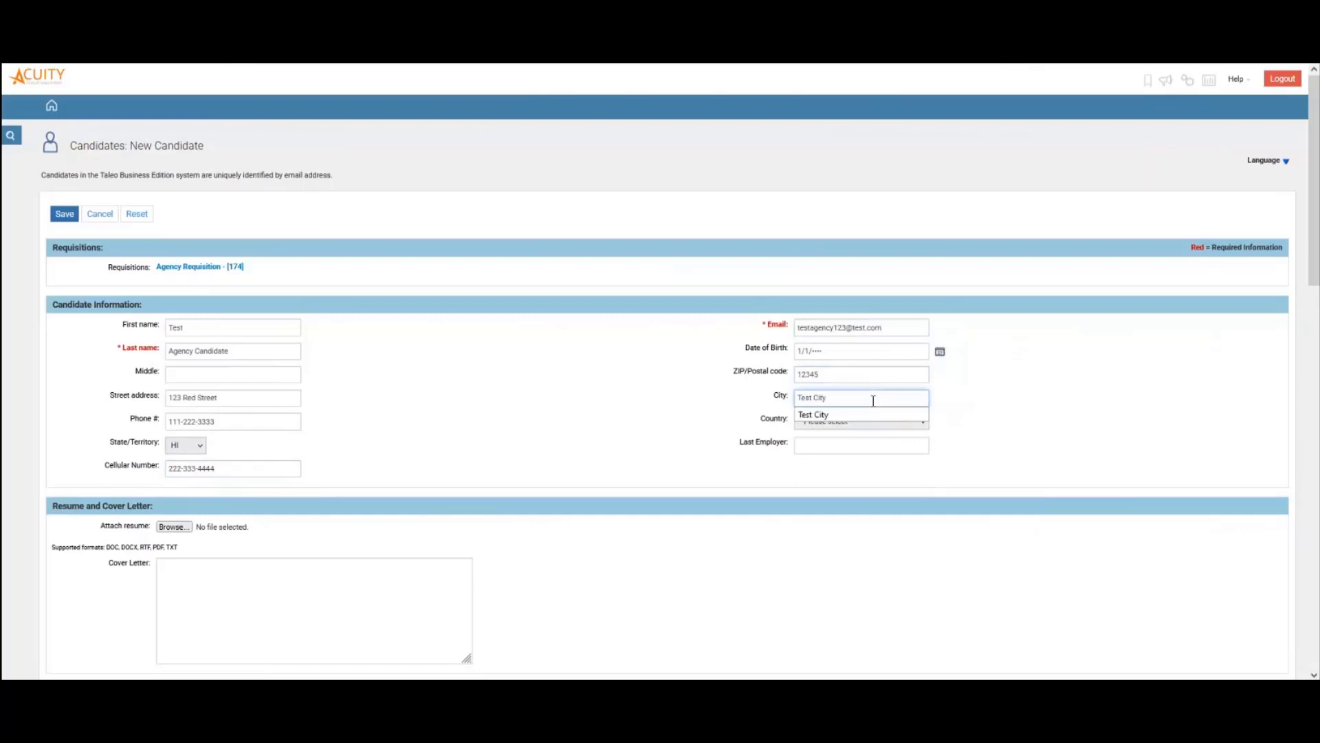
pyautogui.click(905, 422)
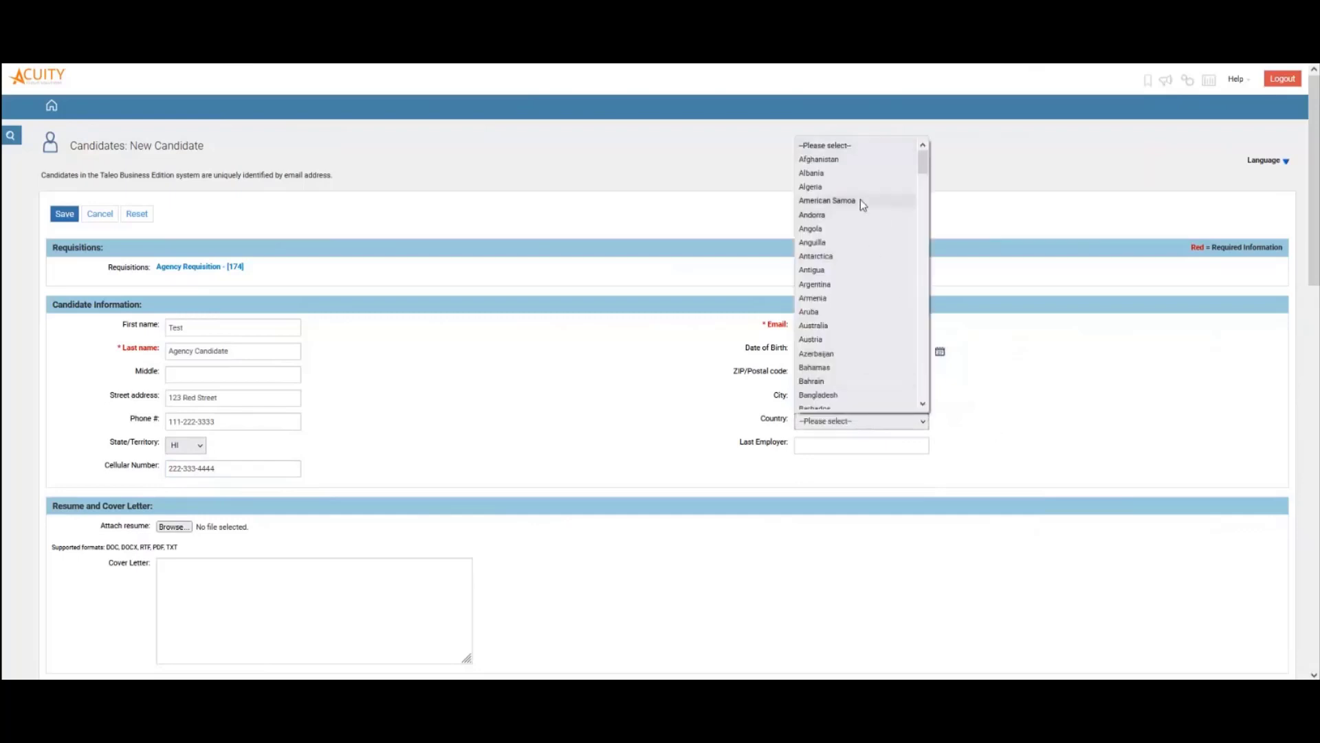
pyautogui.scroll(-8, 892, 363)
pyautogui.scroll(-20, 889, 361)
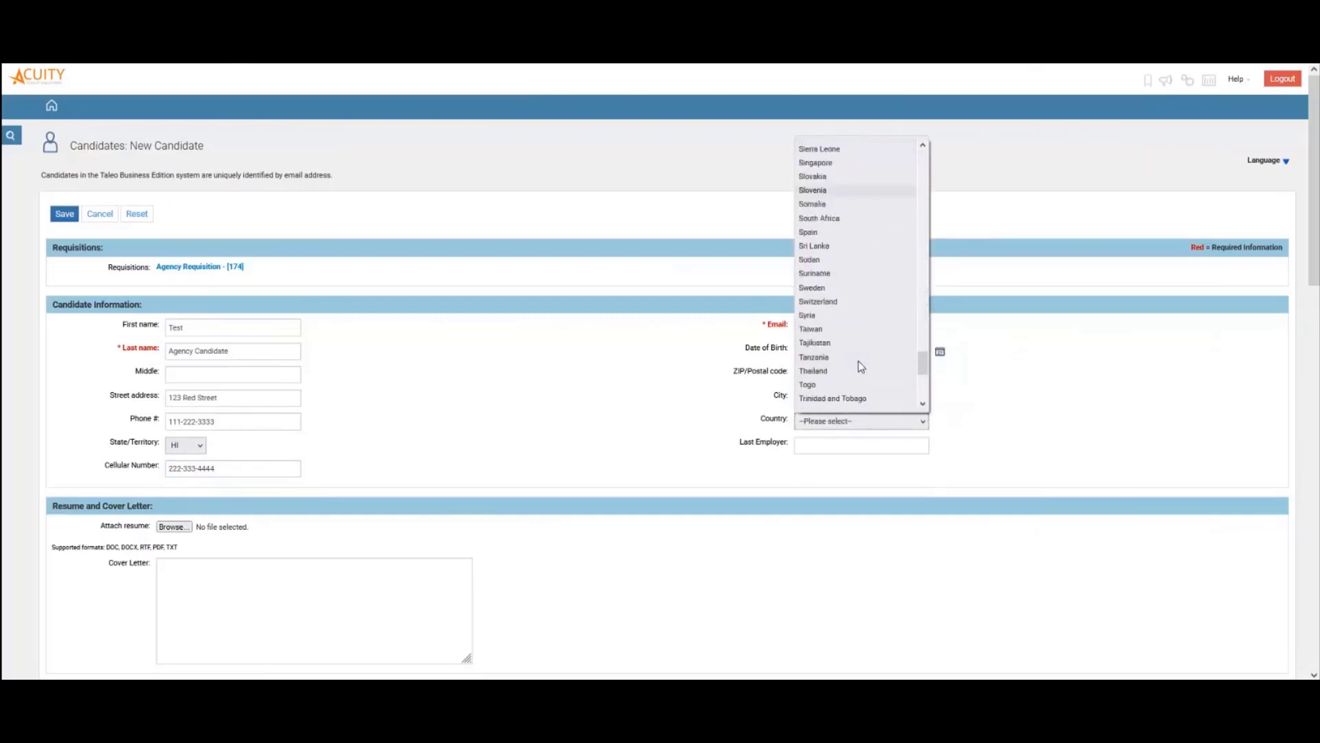
pyautogui.click(825, 357)
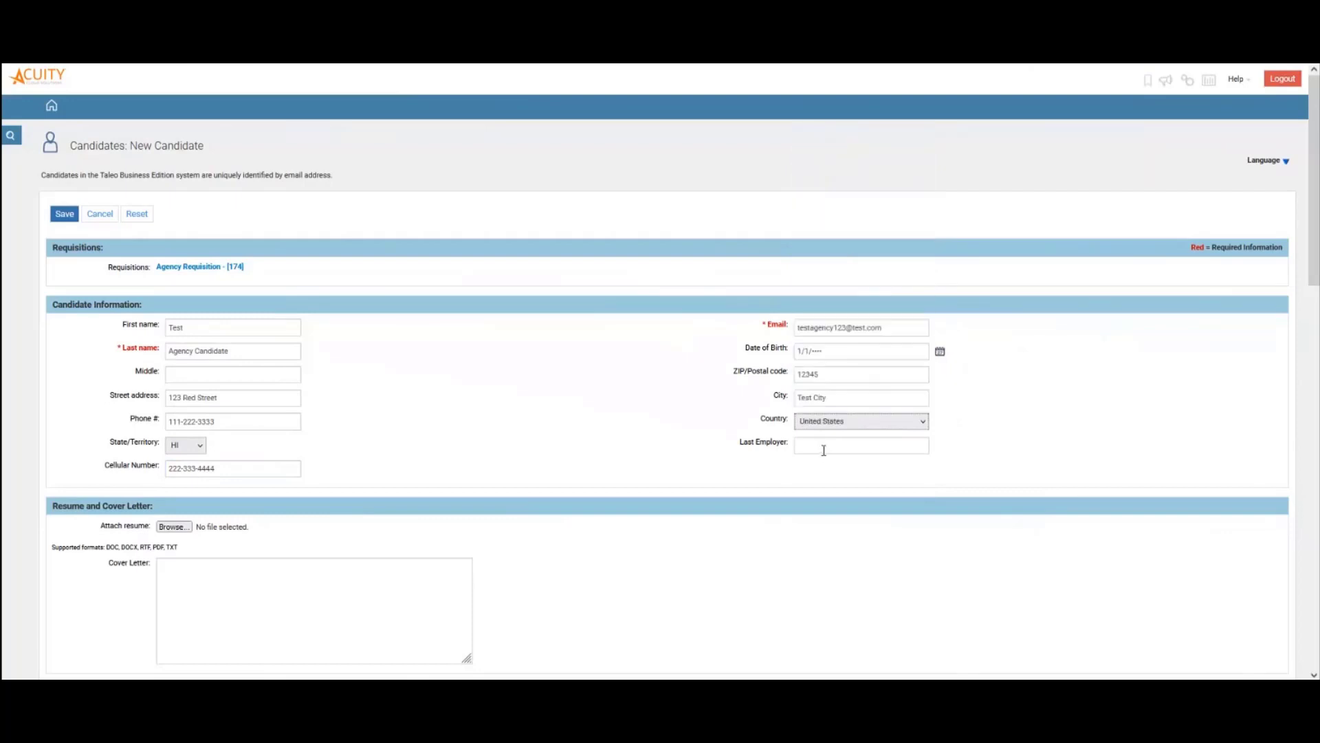
pyautogui.scroll(-3, 399, 448)
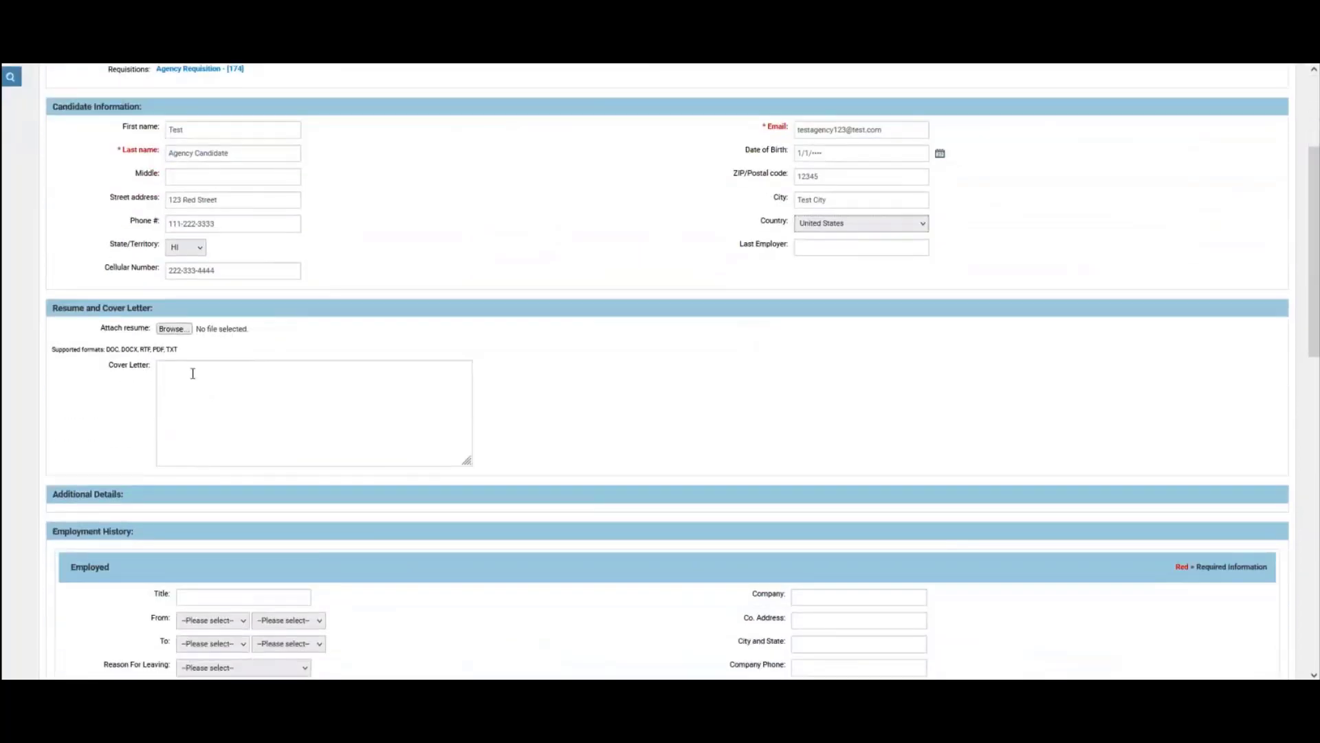
pyautogui.scroll(-4, 344, 476)
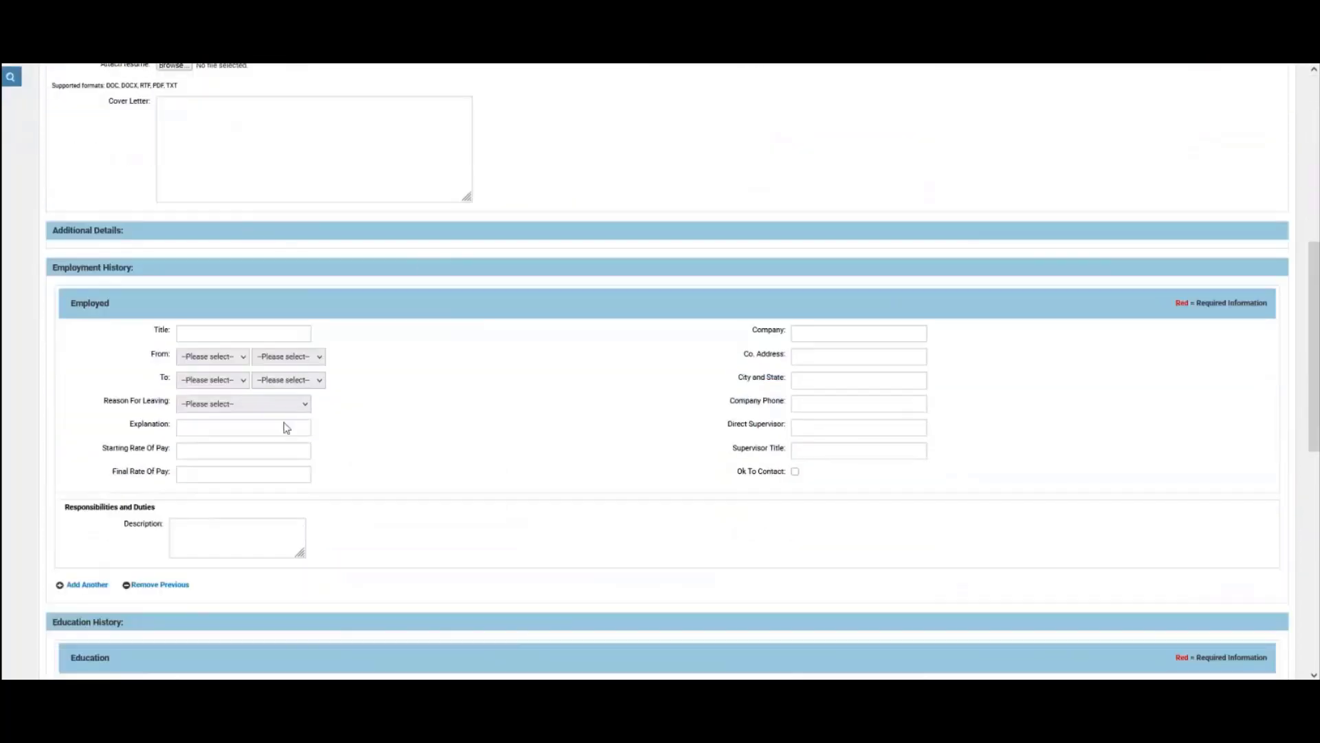
pyautogui.scroll(-5, 585, 412)
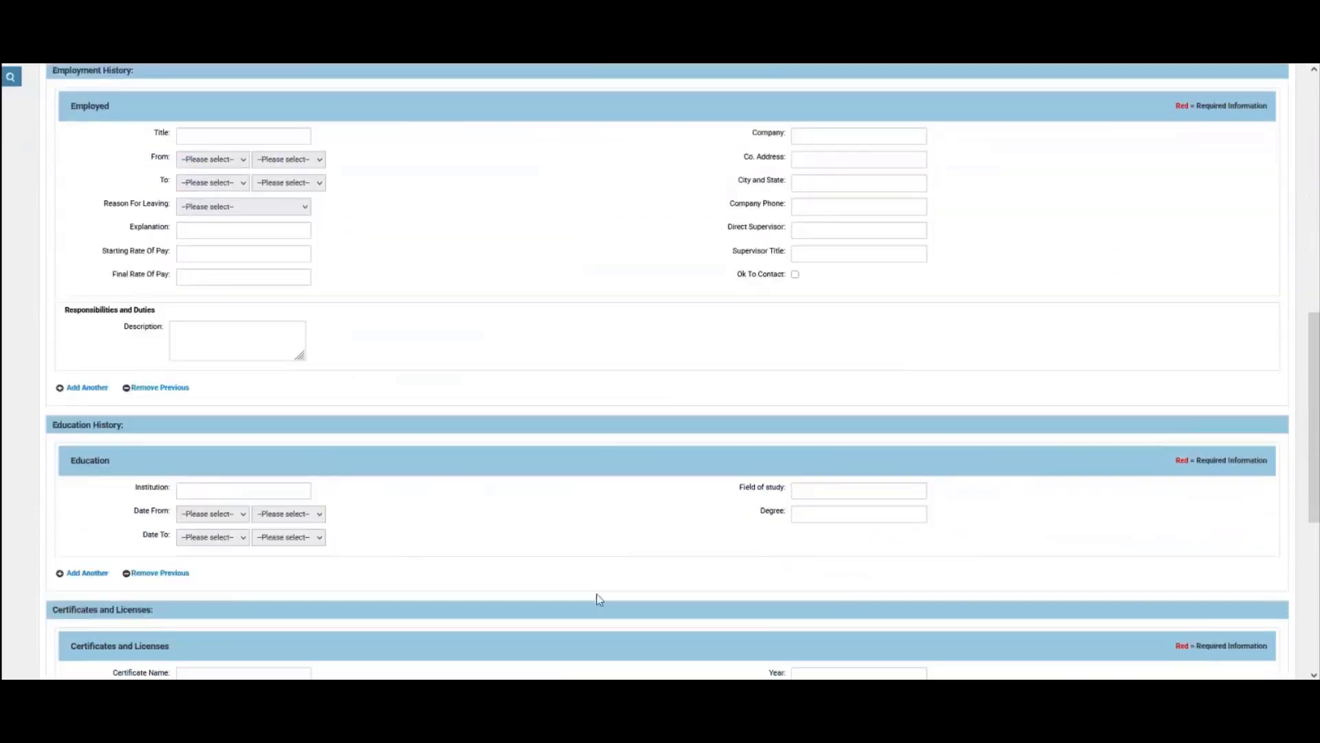
pyautogui.scroll(-3, 550, 433)
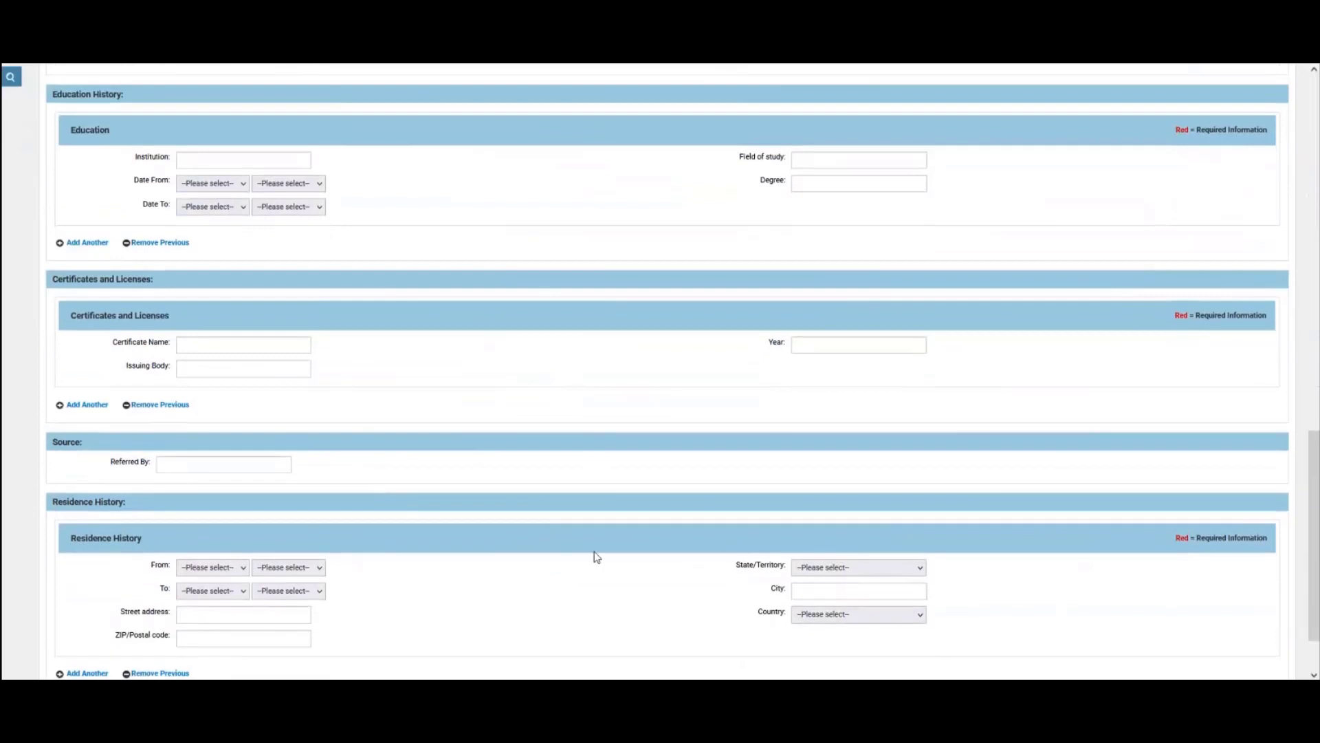
pyautogui.scroll(-2, 368, 323)
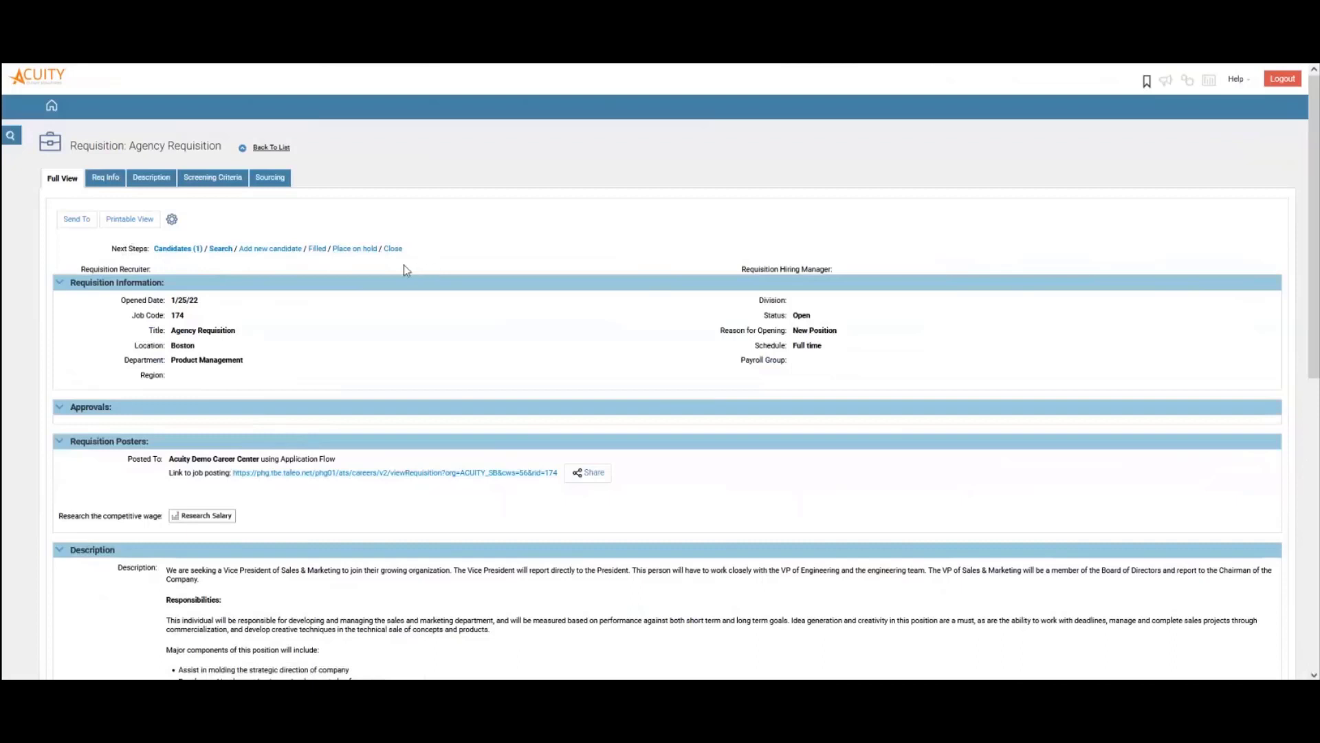
# Try a restricted Next Steps action on the requisition, then go back from Access Denied to My View
pyautogui.click(362, 250)
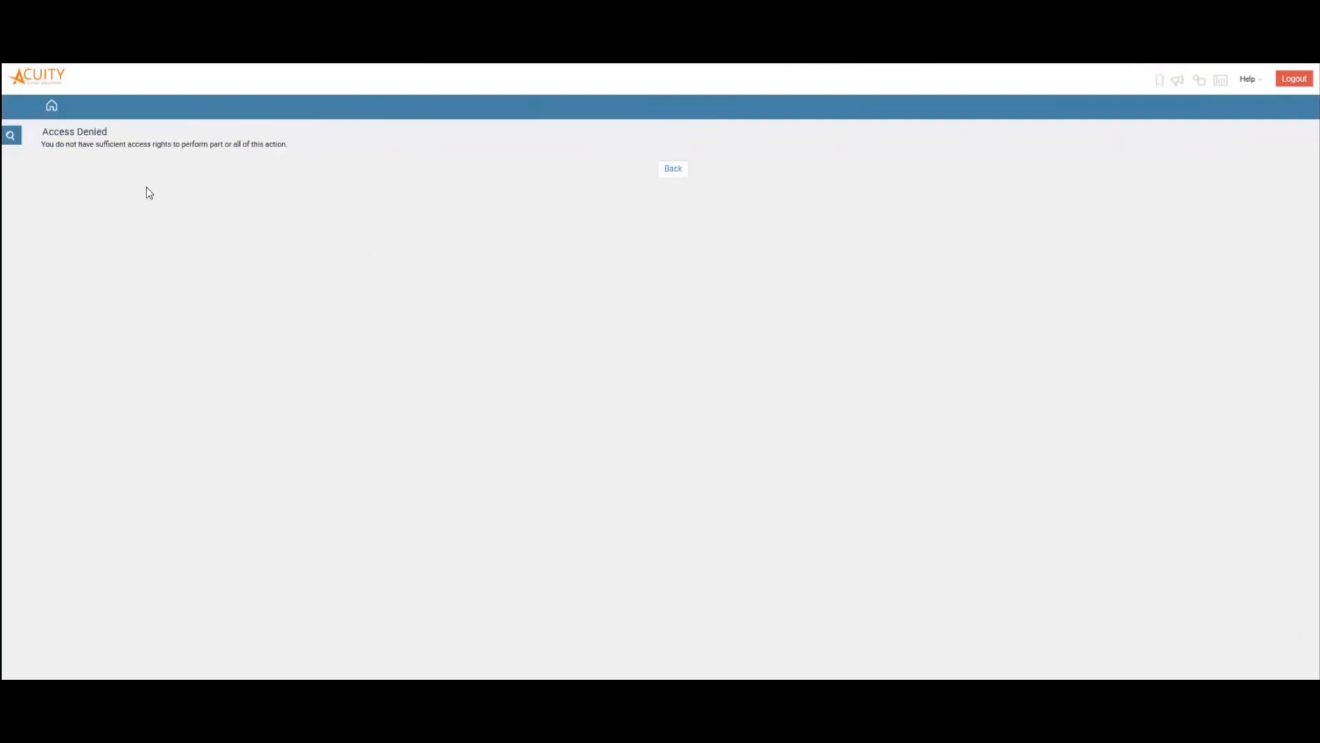
pyautogui.click(664, 172)
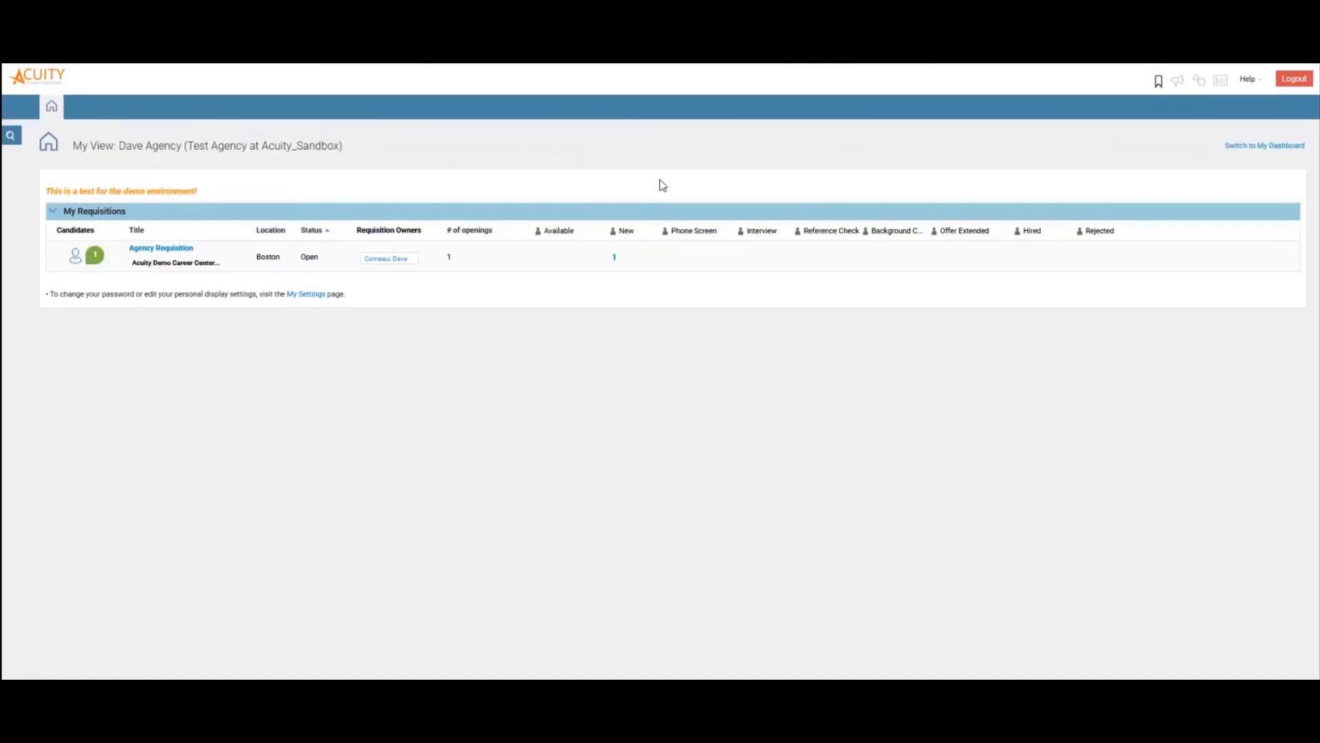
# Open the Agency Requisition's candidate list from the green count badge and scroll through it
pyautogui.click(90, 256)
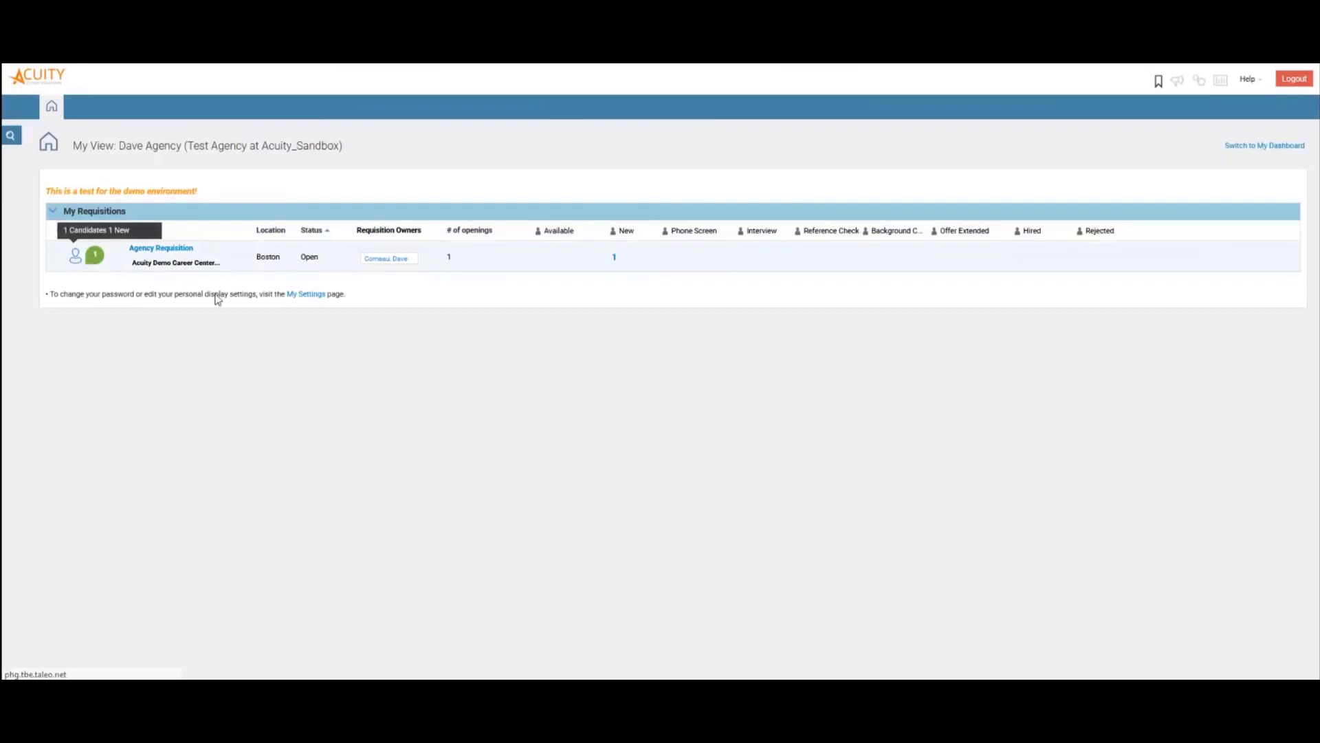
pyautogui.scroll(-1, 365, 413)
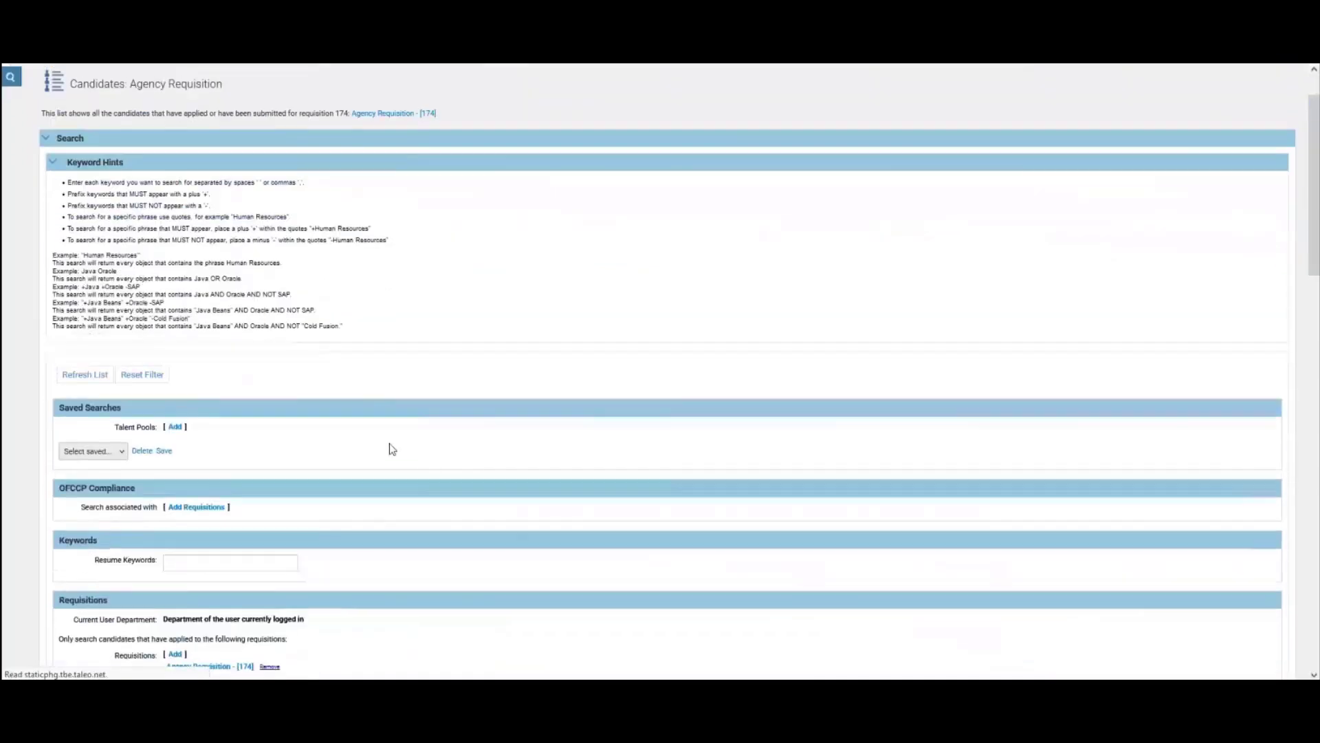
pyautogui.scroll(-10, 549, 548)
pyautogui.scroll(6, 545, 543)
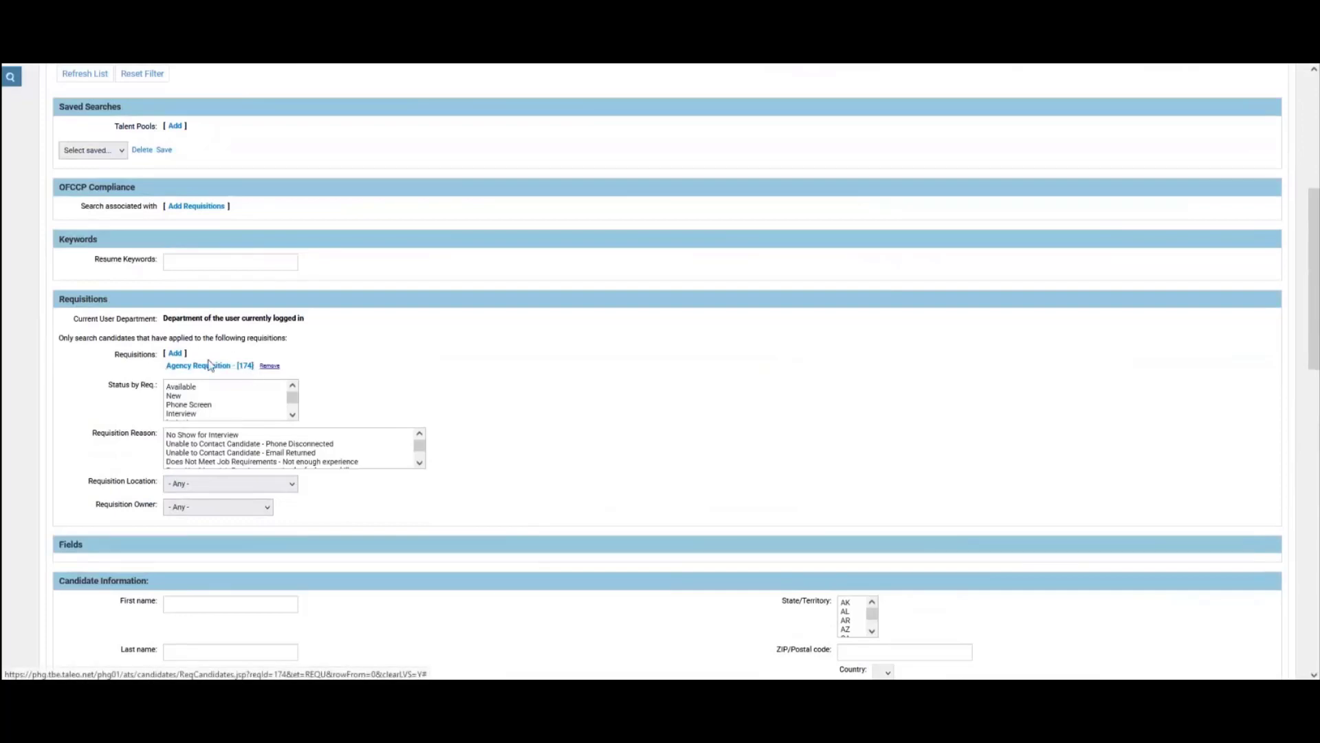
pyautogui.scroll(-2, 255, 380)
pyautogui.scroll(-2, 309, 318)
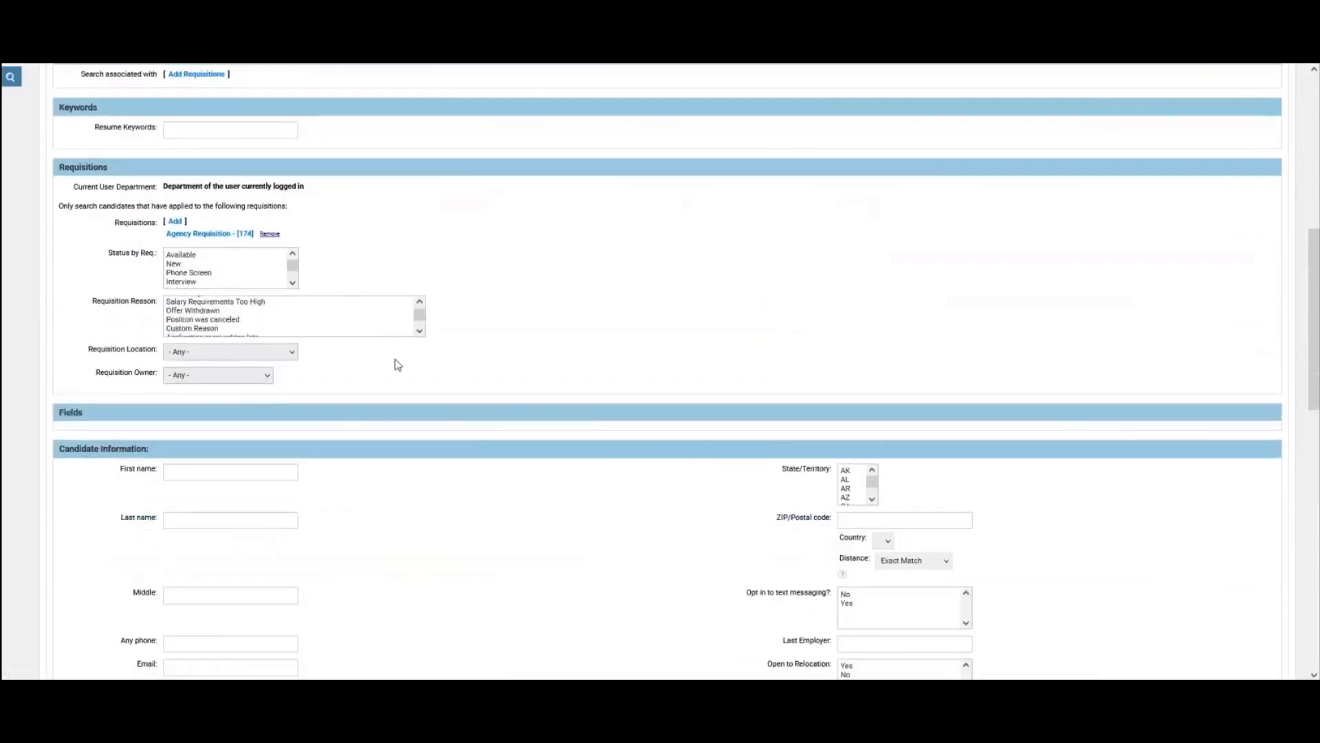
pyautogui.scroll(-4, 412, 385)
pyautogui.scroll(-8, 473, 420)
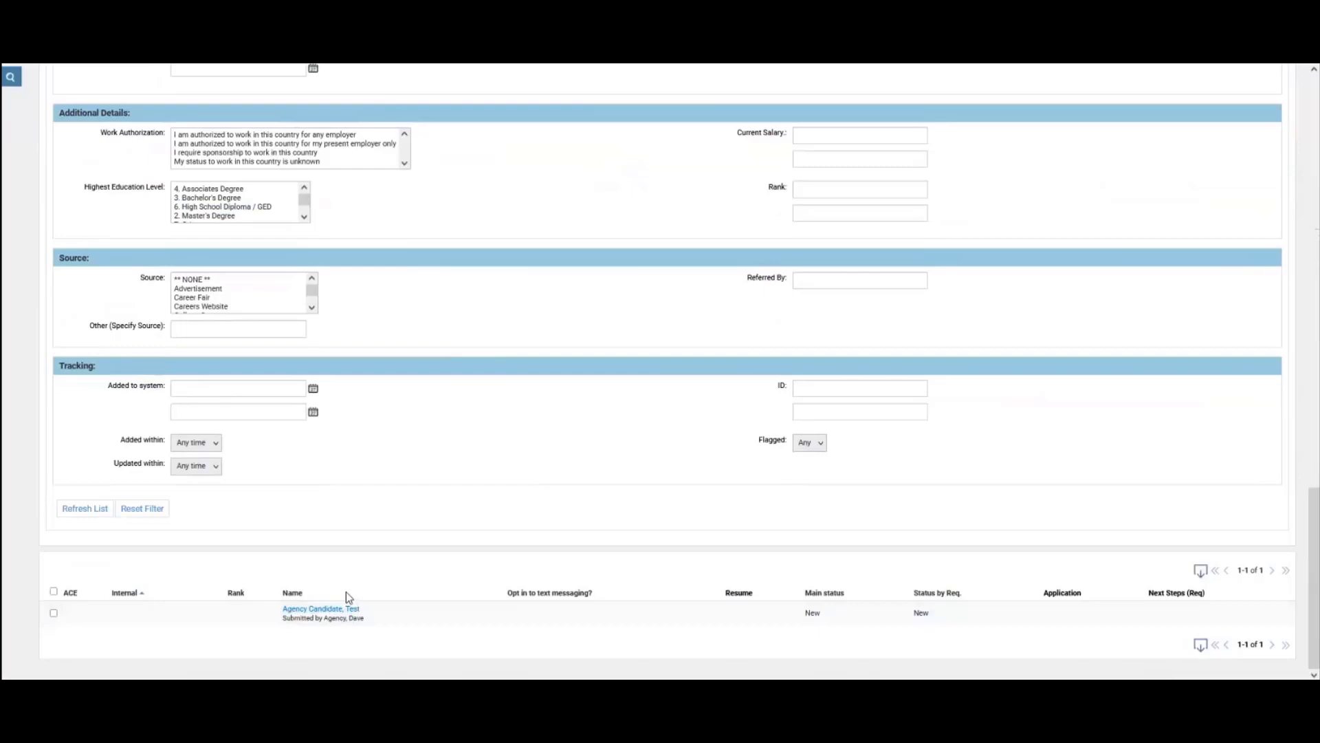
pyautogui.scroll(9, 416, 305)
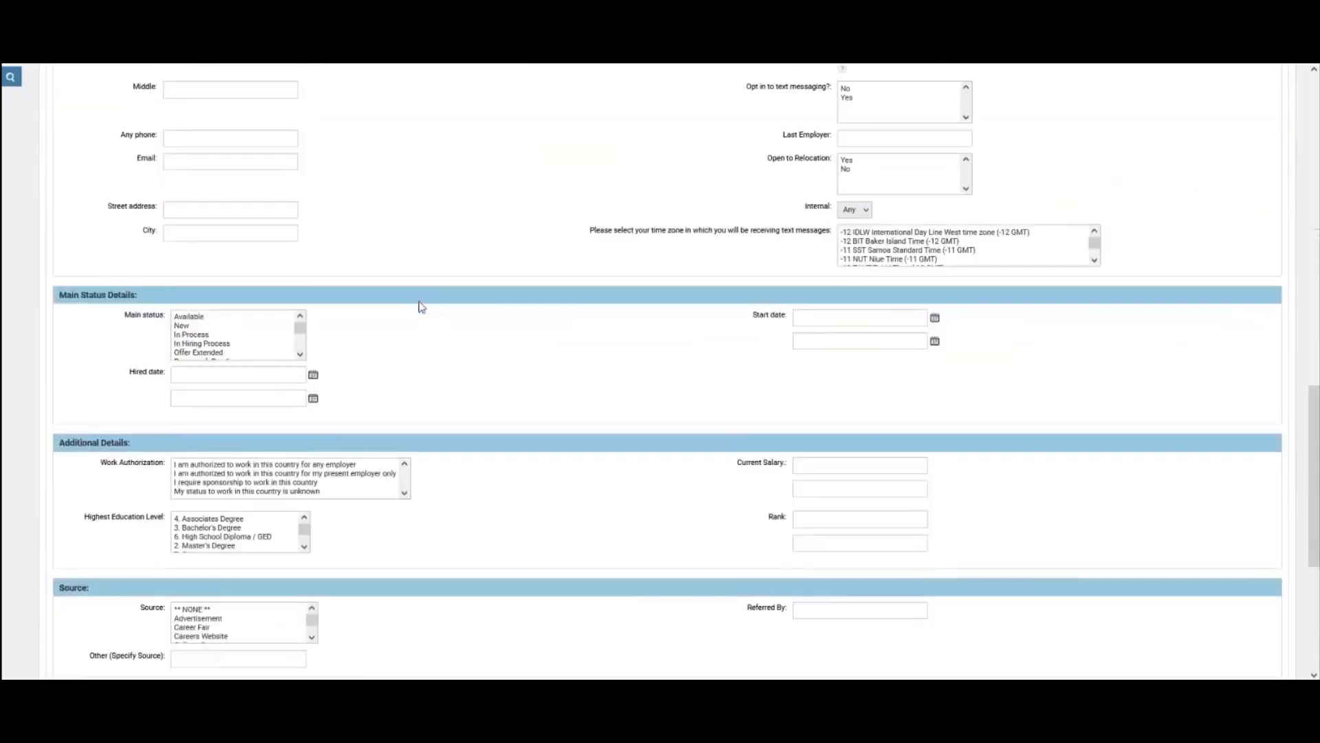
pyautogui.scroll(-8, 415, 327)
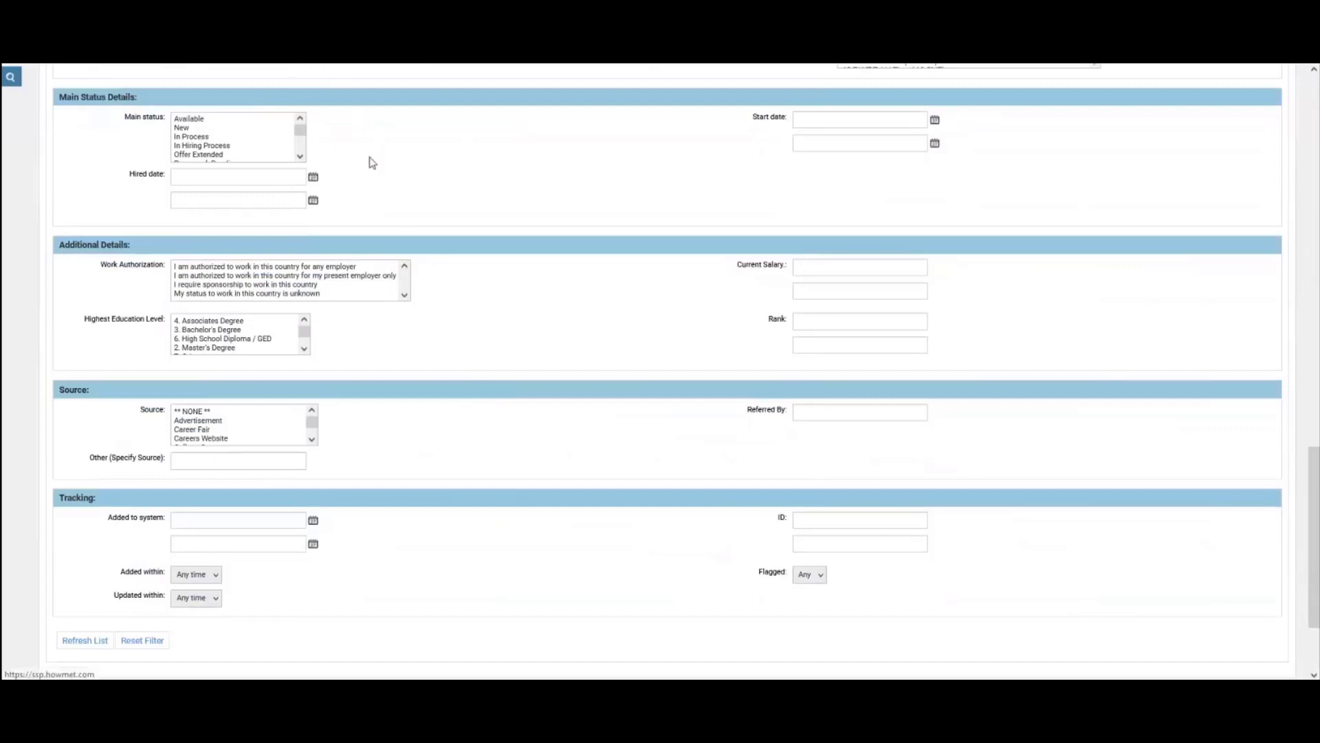
pyautogui.scroll(3, 420, 259)
pyautogui.scroll(13, 424, 258)
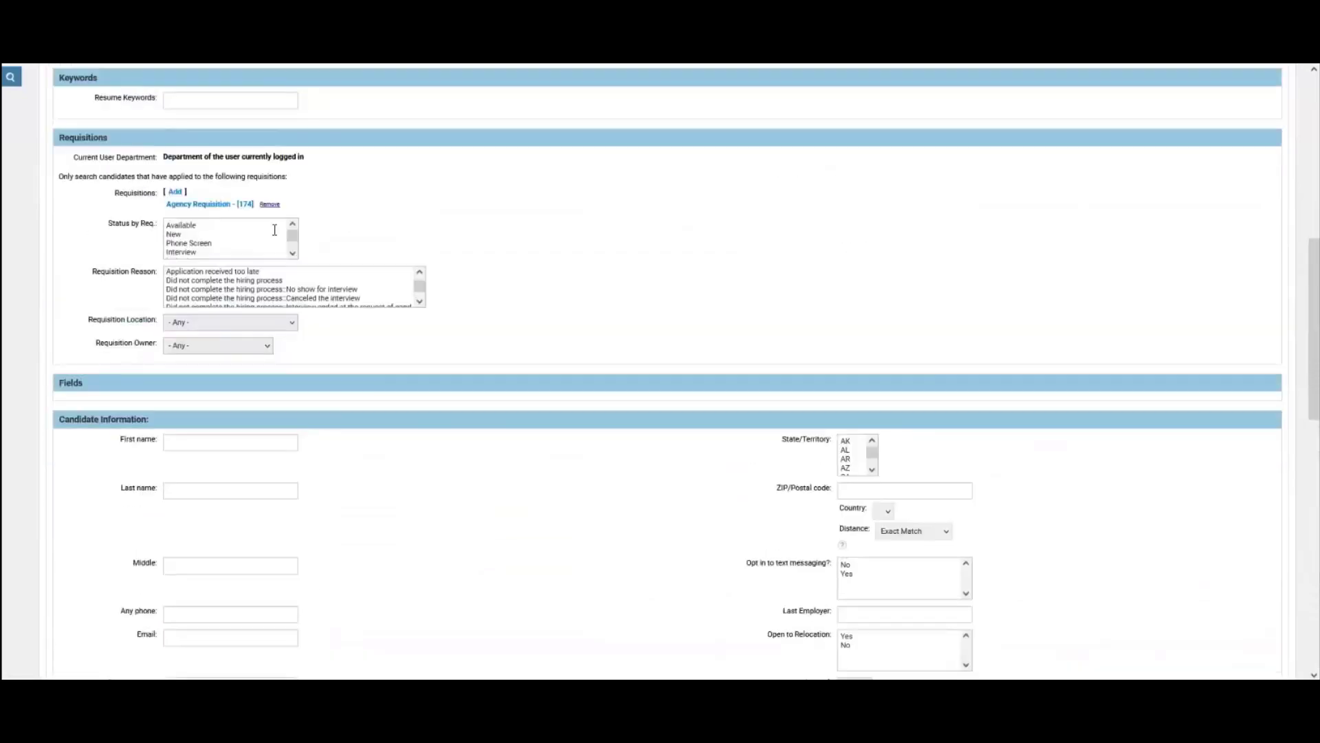
pyautogui.scroll(2, 453, 217)
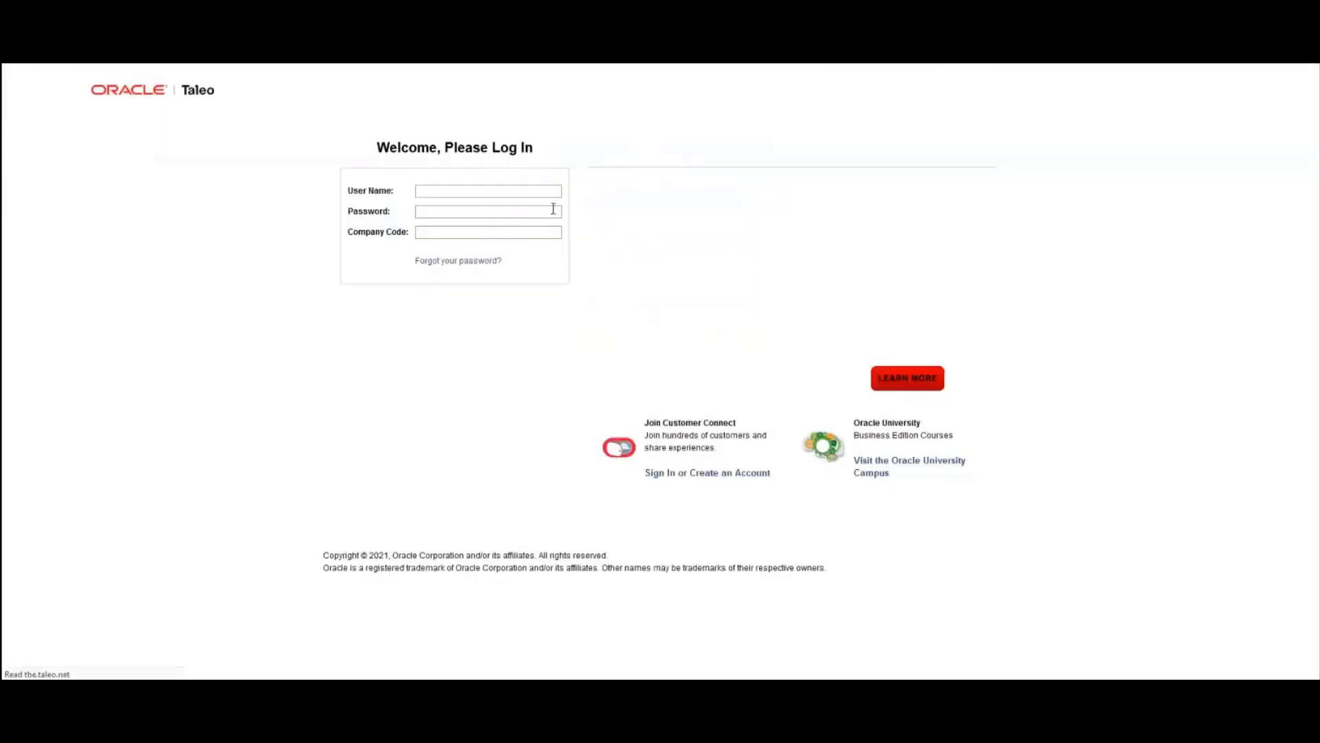
# Log back in with the admin's user name and password, declining the browser's password update
pyautogui.moveTo(466, 191); pyautogui.dragTo(379, 187)
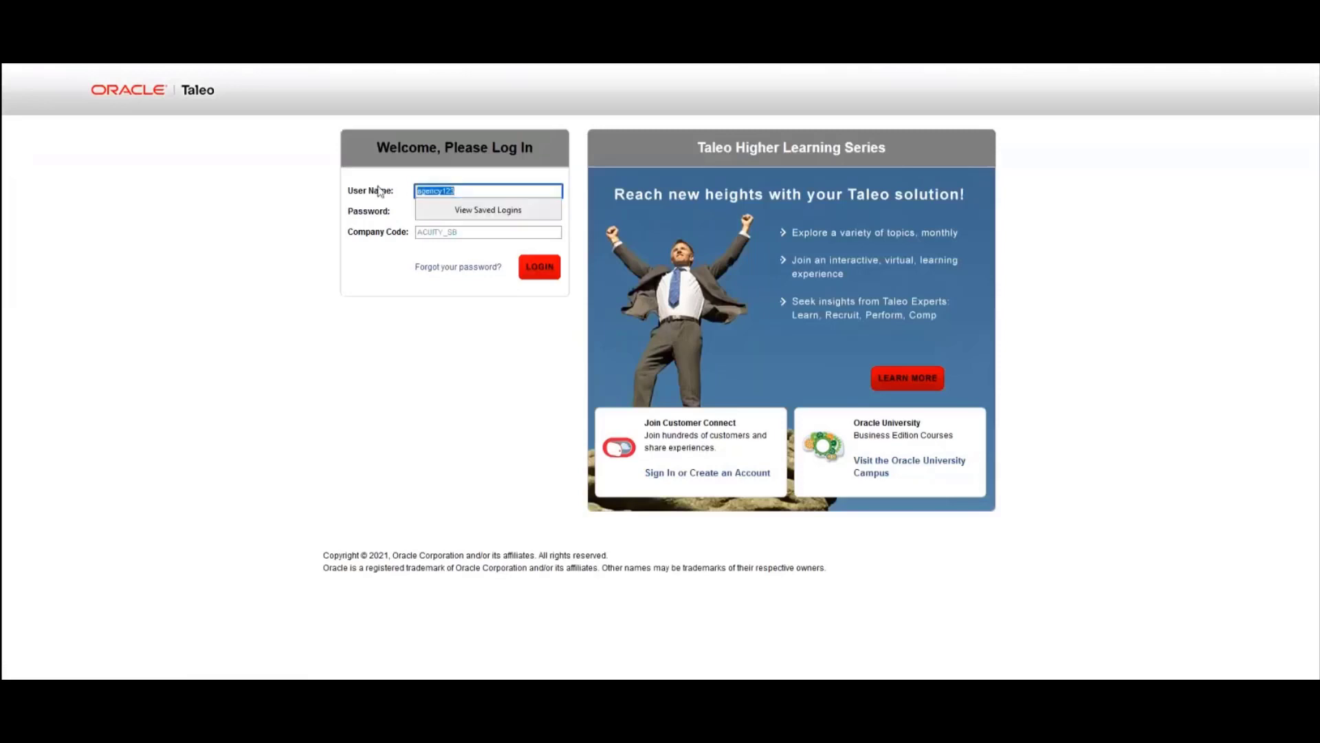
pyautogui.press('Tab')
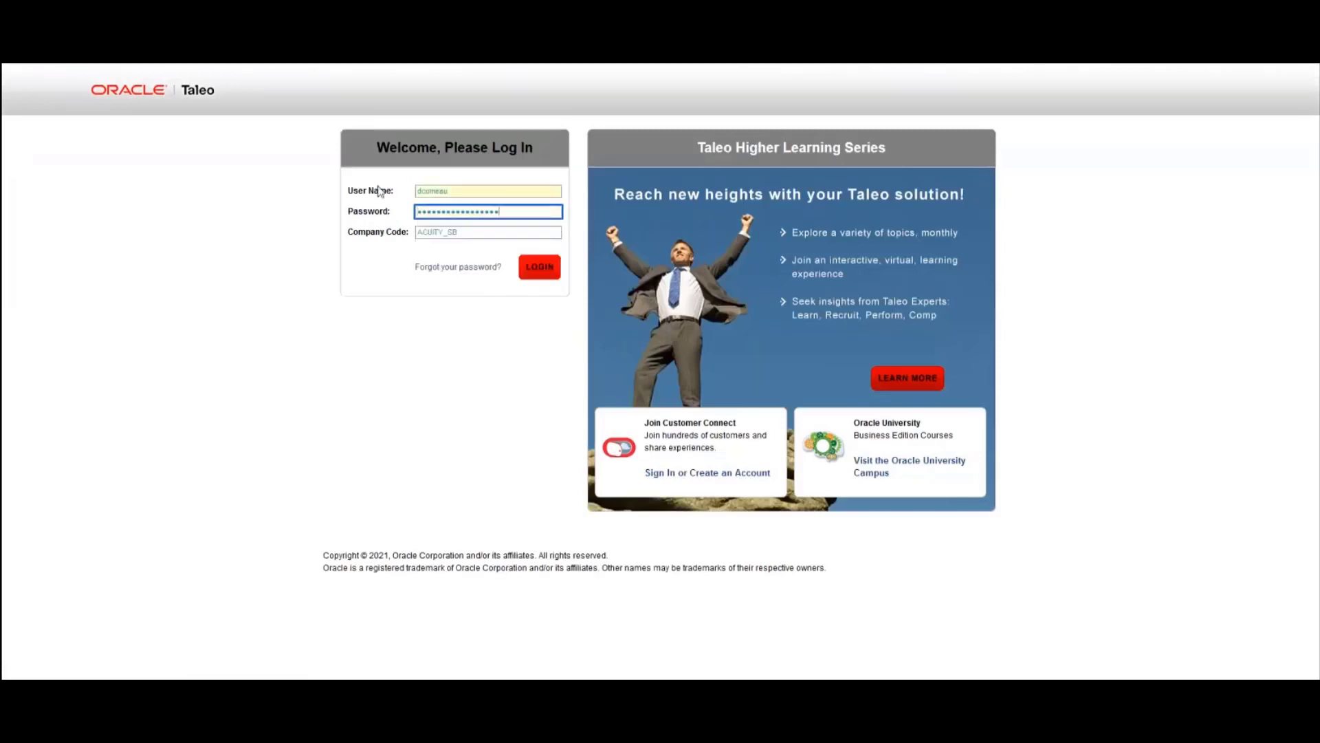
pyautogui.moveTo(533, 211); pyautogui.dragTo(358, 220)
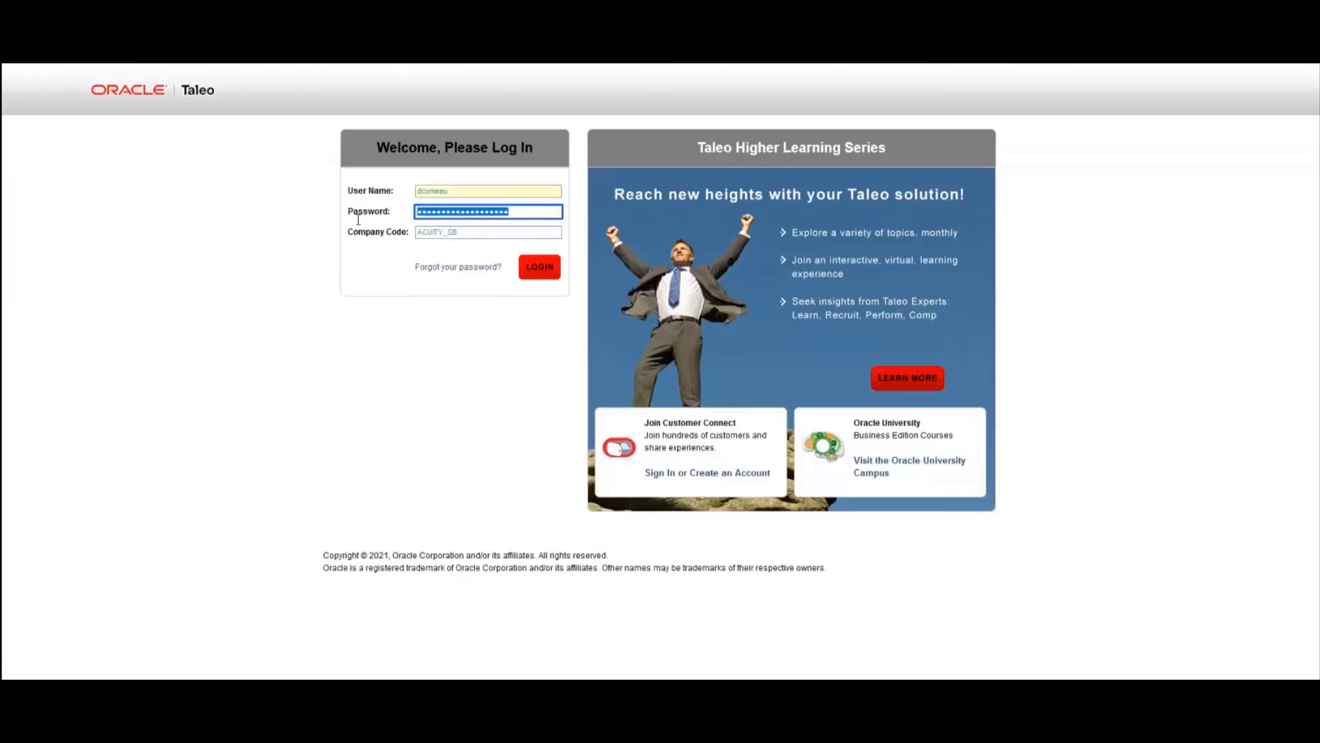
pyautogui.write('•••••••••')
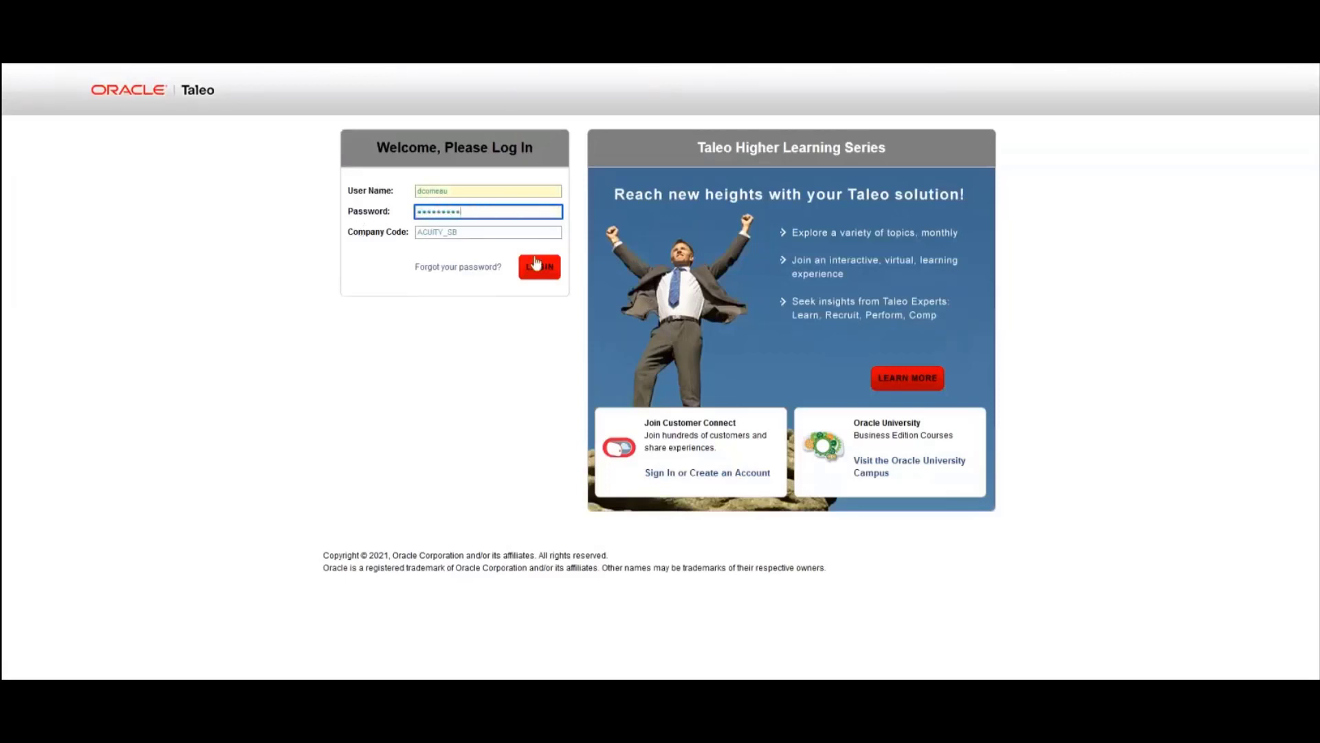
pyautogui.click(542, 267)
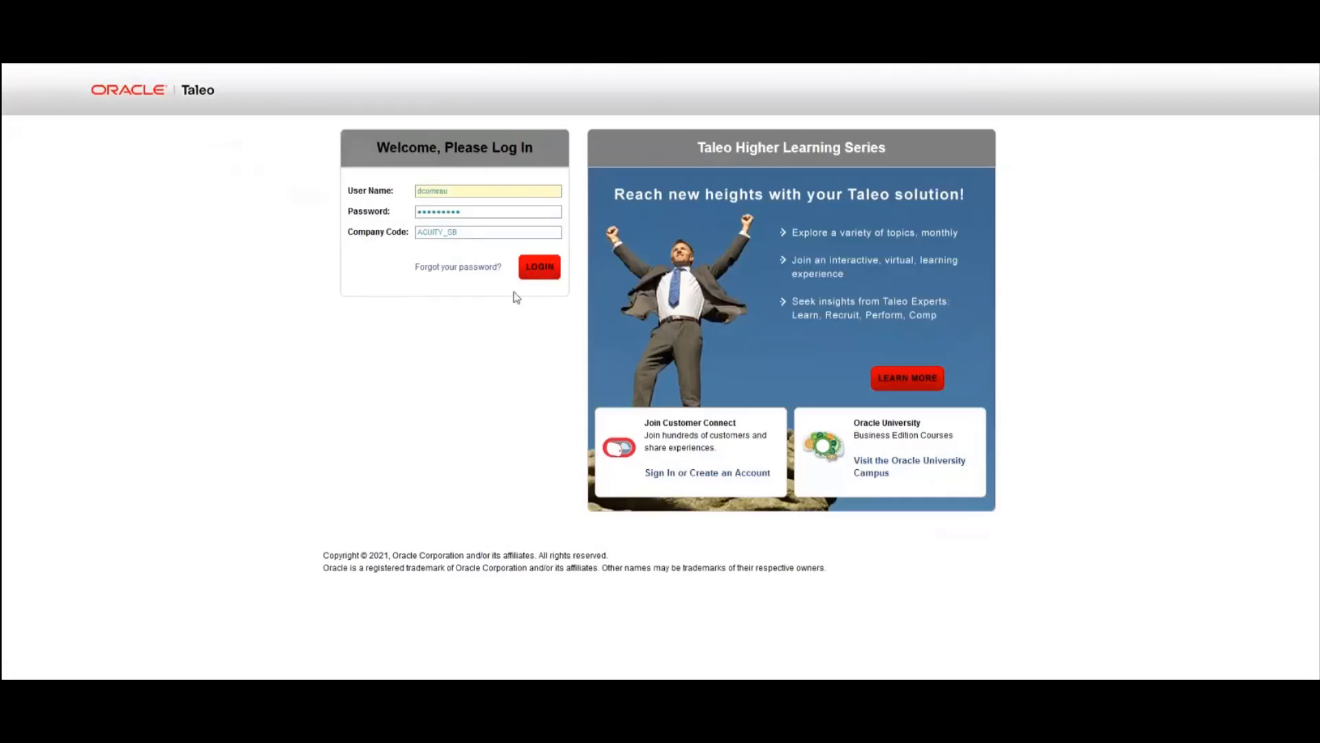
pyautogui.click(371, 208)
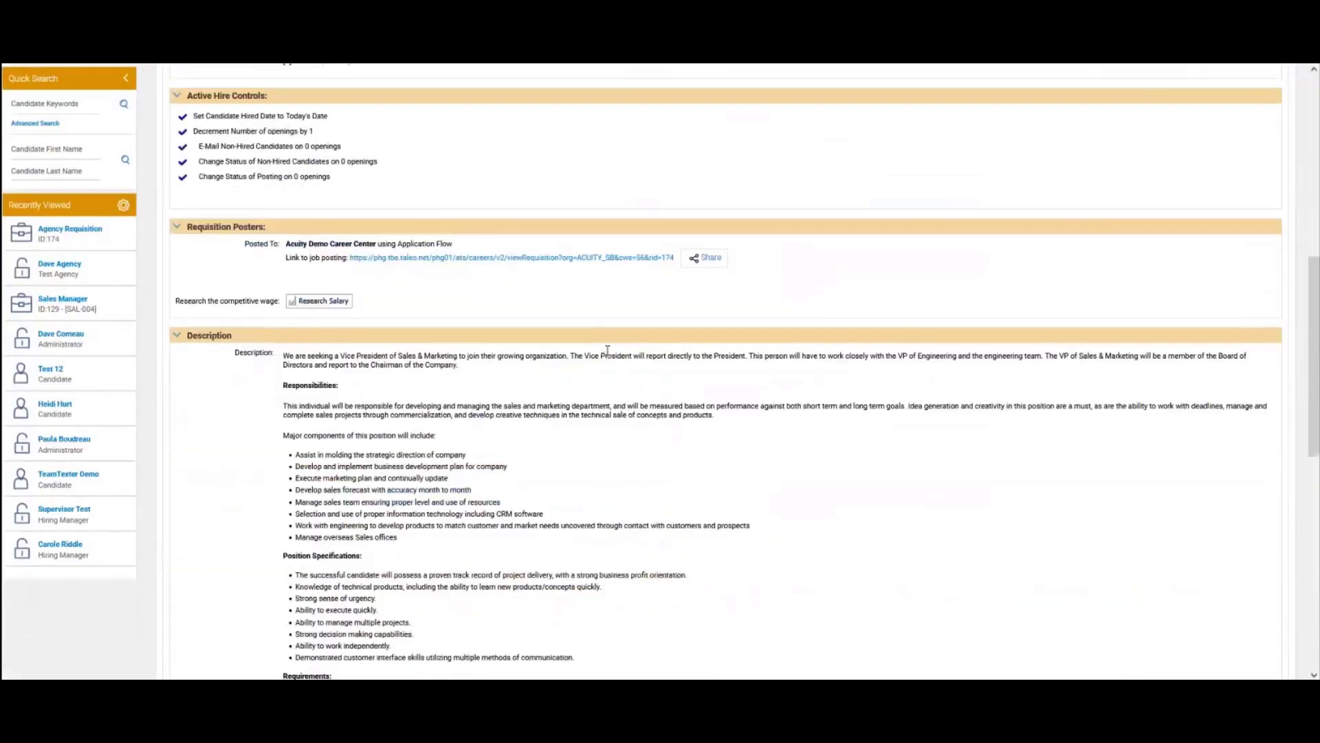
# Open the Agency Requisition's Candidates (1) list and check who submitted the New candidate
pyautogui.scroll(-8, 607, 351)
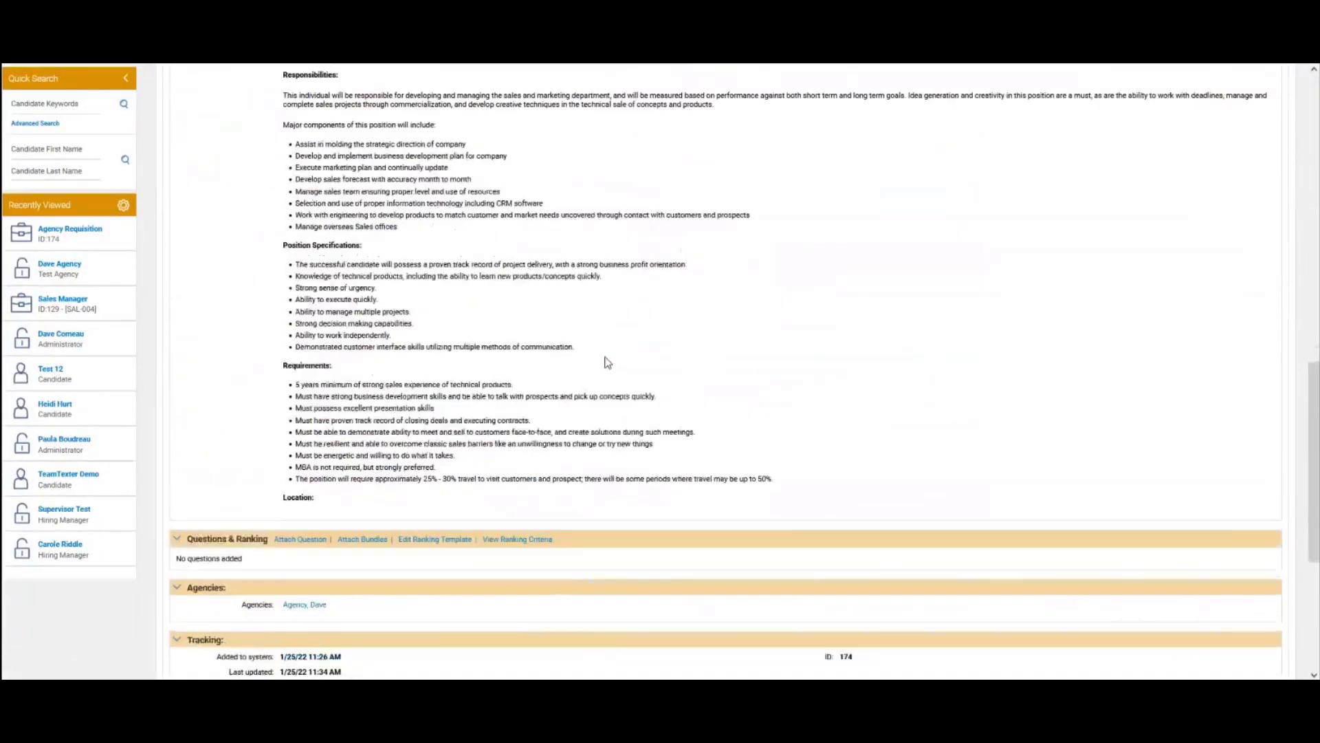
pyautogui.scroll(14, 566, 341)
pyautogui.scroll(2, 301, 257)
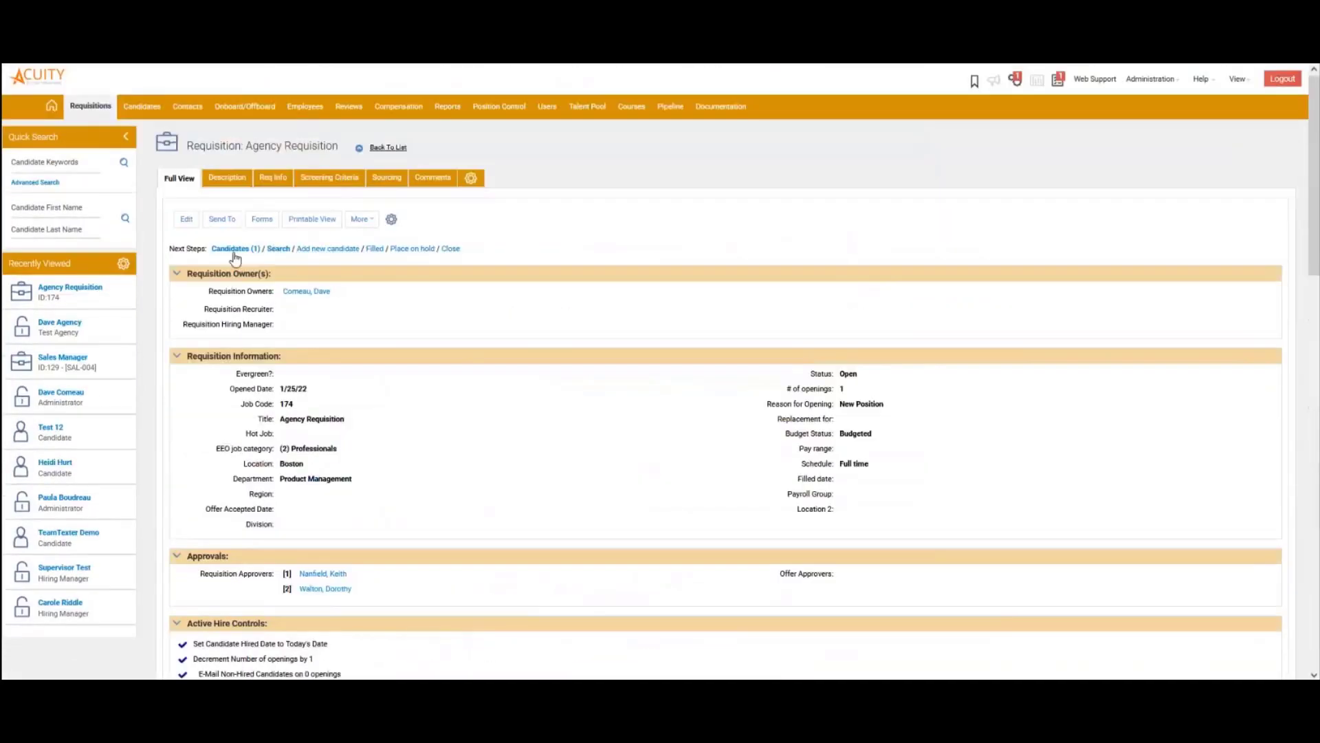
pyautogui.click(230, 253)
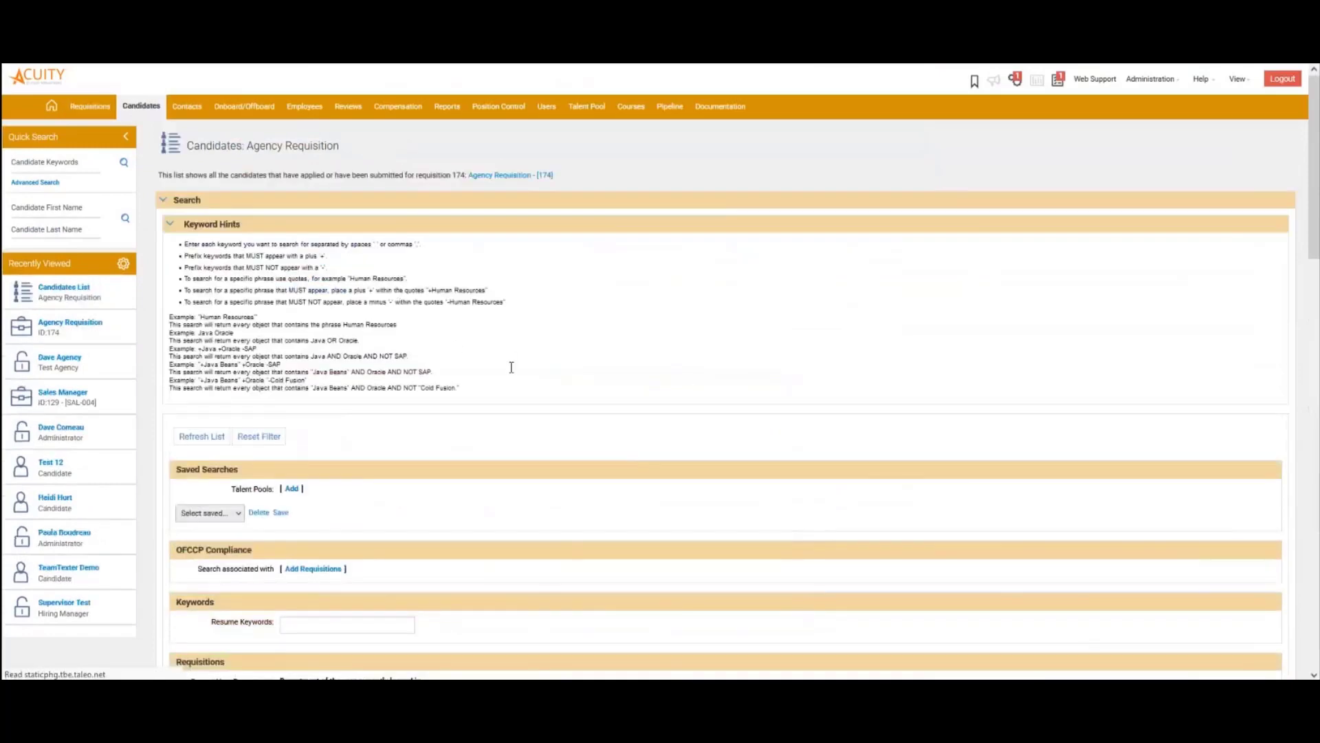
pyautogui.scroll(-15, 525, 378)
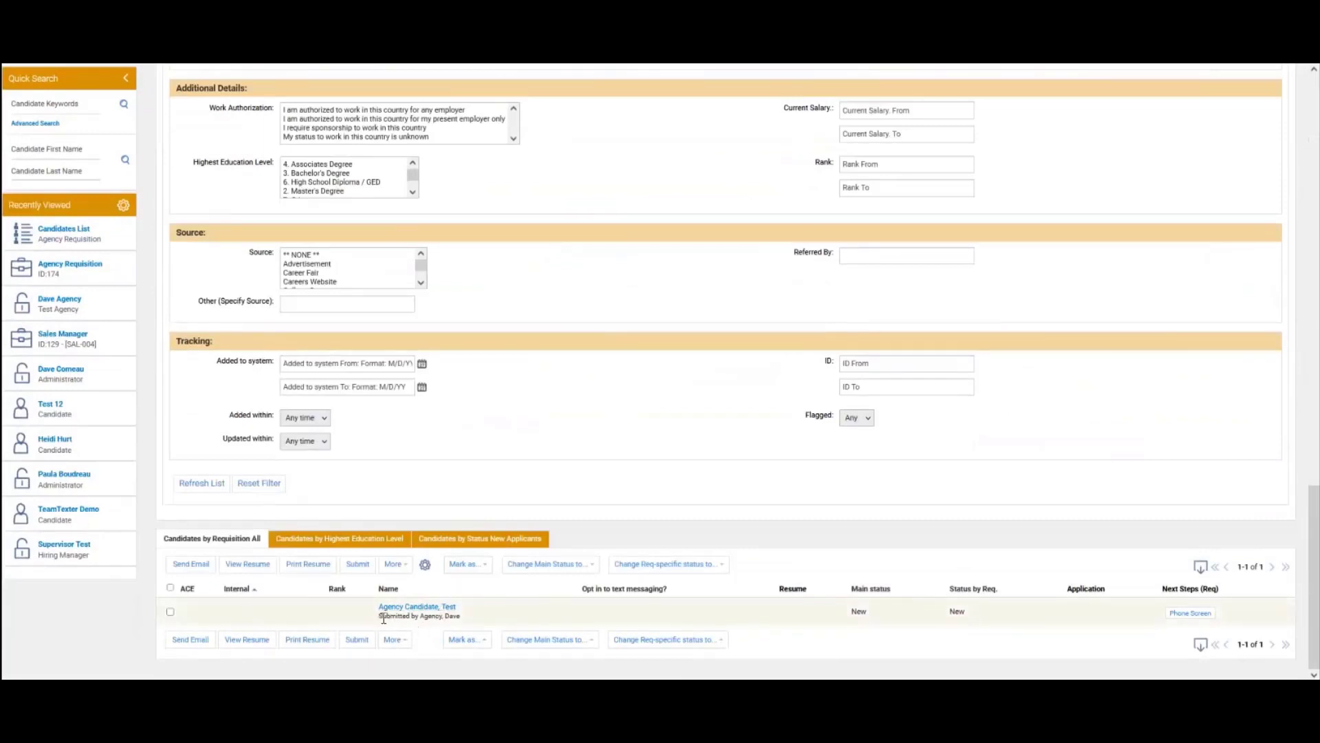
pyautogui.moveTo(382, 618); pyautogui.dragTo(462, 618)
pyautogui.click(647, 424)
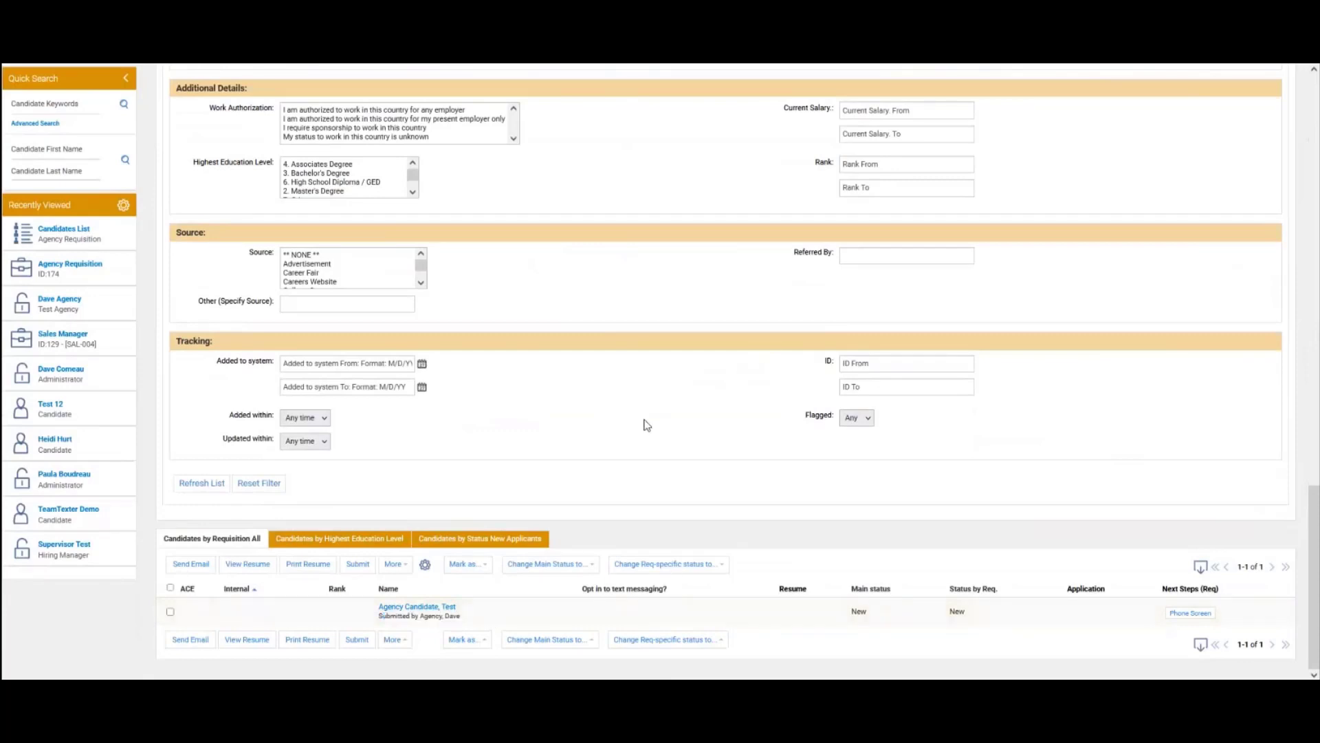